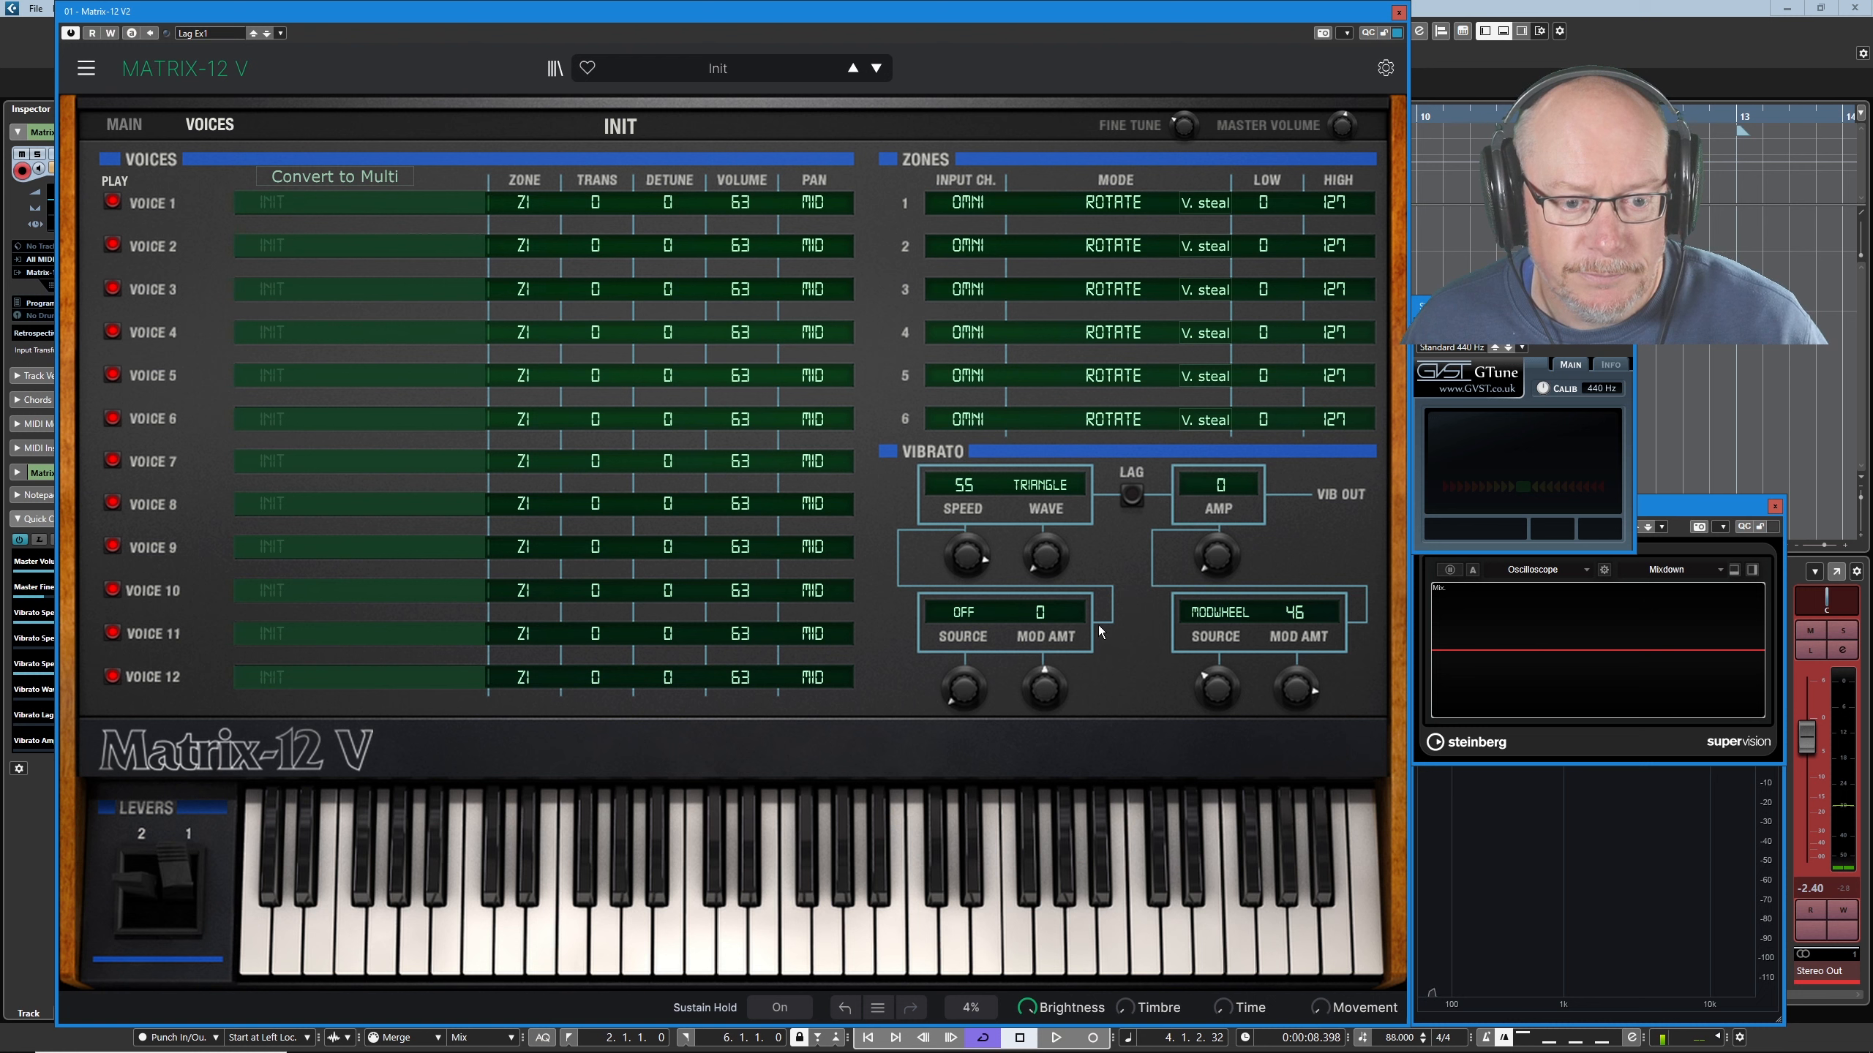
Lower the Stereo Out level to -13.5 and set the vibrato speed to 40.
{"action": "left_click_drag", "start_coordinate": [1806, 737], "coordinate": [1804, 791]}
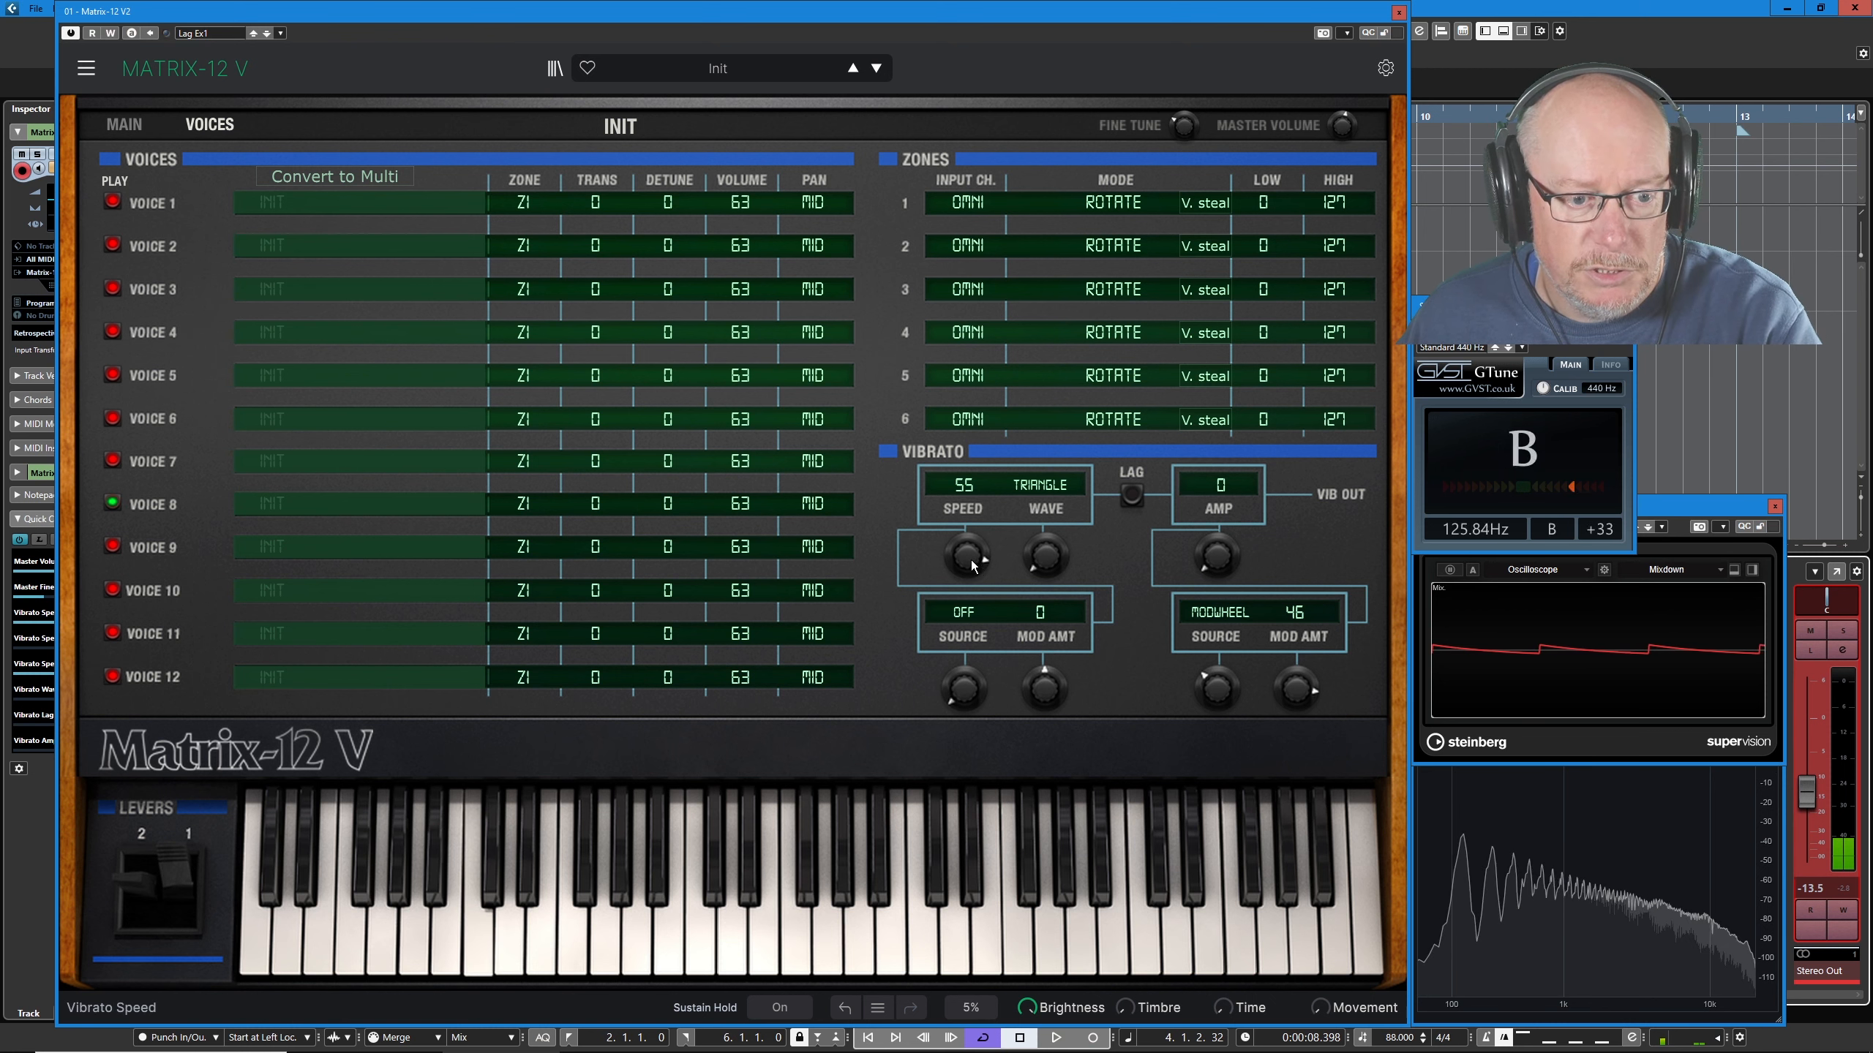
{"action": "left_click_drag", "start_coordinate": [967, 556], "coordinate": [967, 604]}
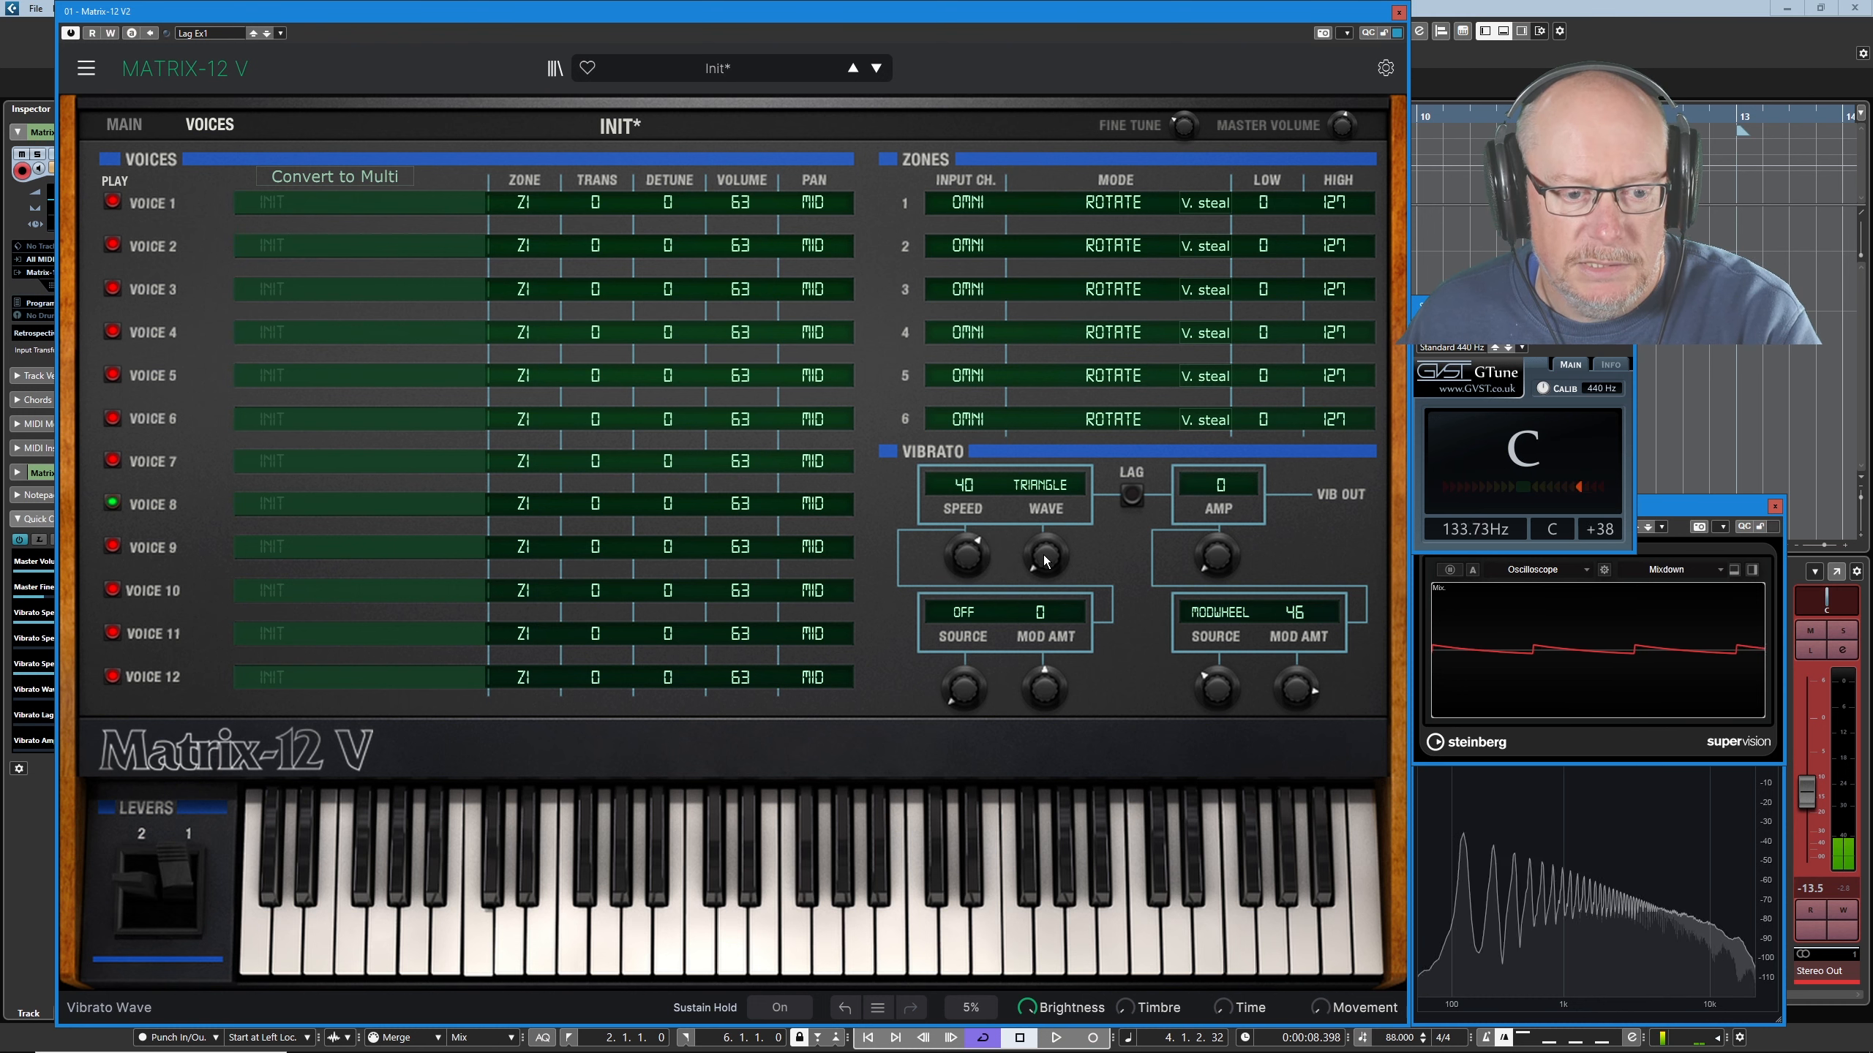
Try the Up Saw vibrato wave, return to Triangle, and review the list of available vibrato waveforms.
{"action": "left_click_drag", "start_coordinate": [1046, 556], "coordinate": [1045, 530]}
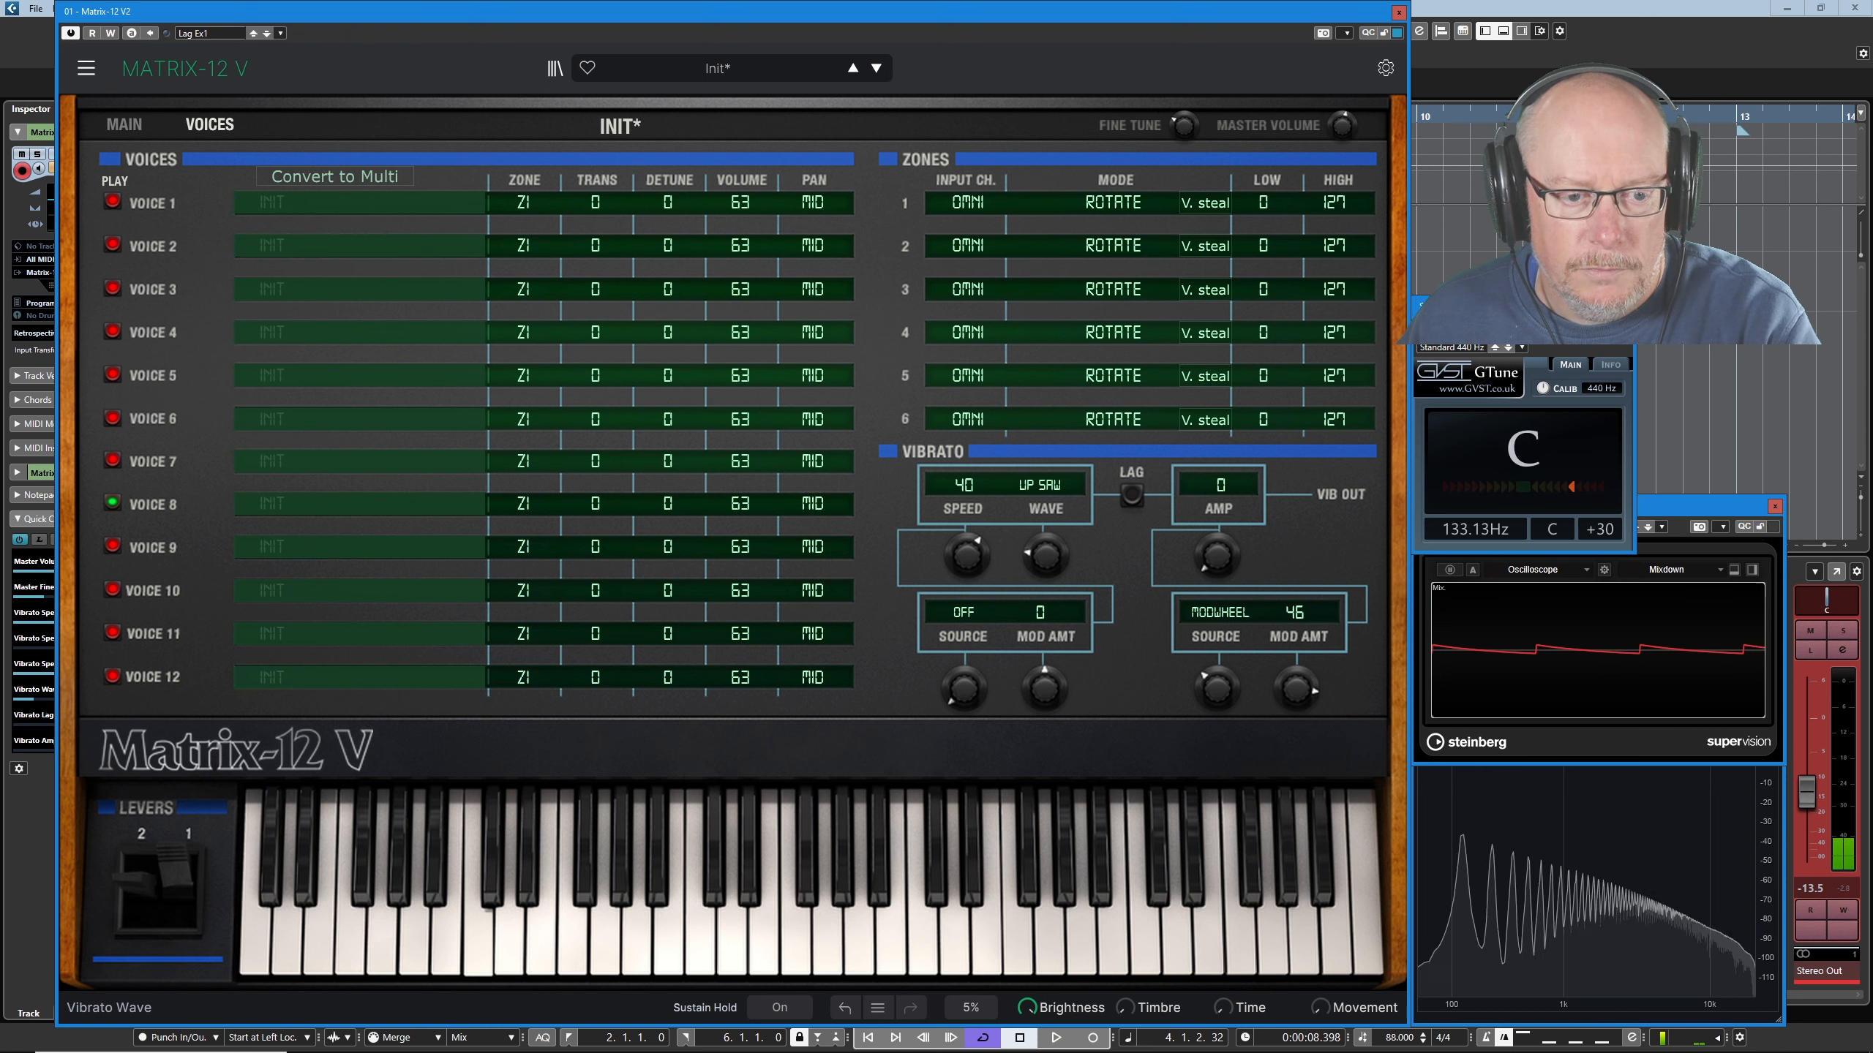
{"action": "left_click_drag", "start_coordinate": [1045, 530], "coordinate": [1045, 556]}
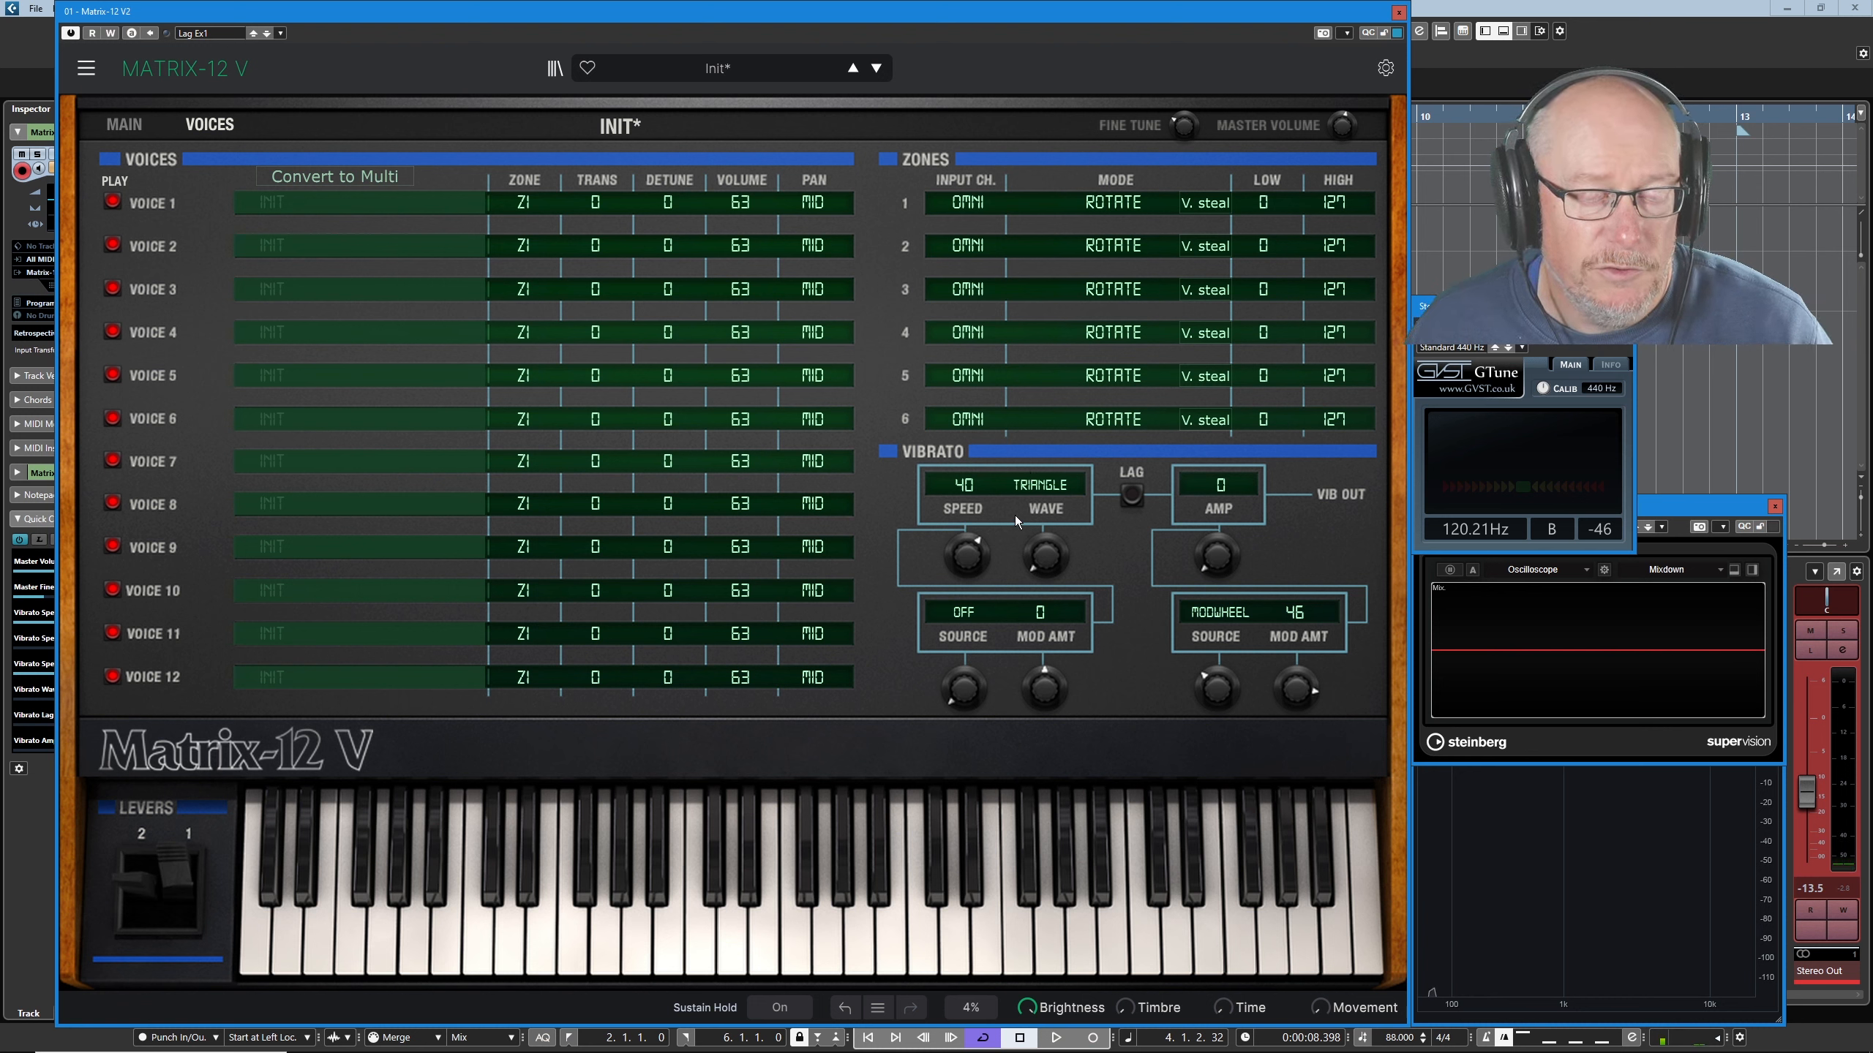
{"action": "left_click", "coordinate": [1039, 488]}
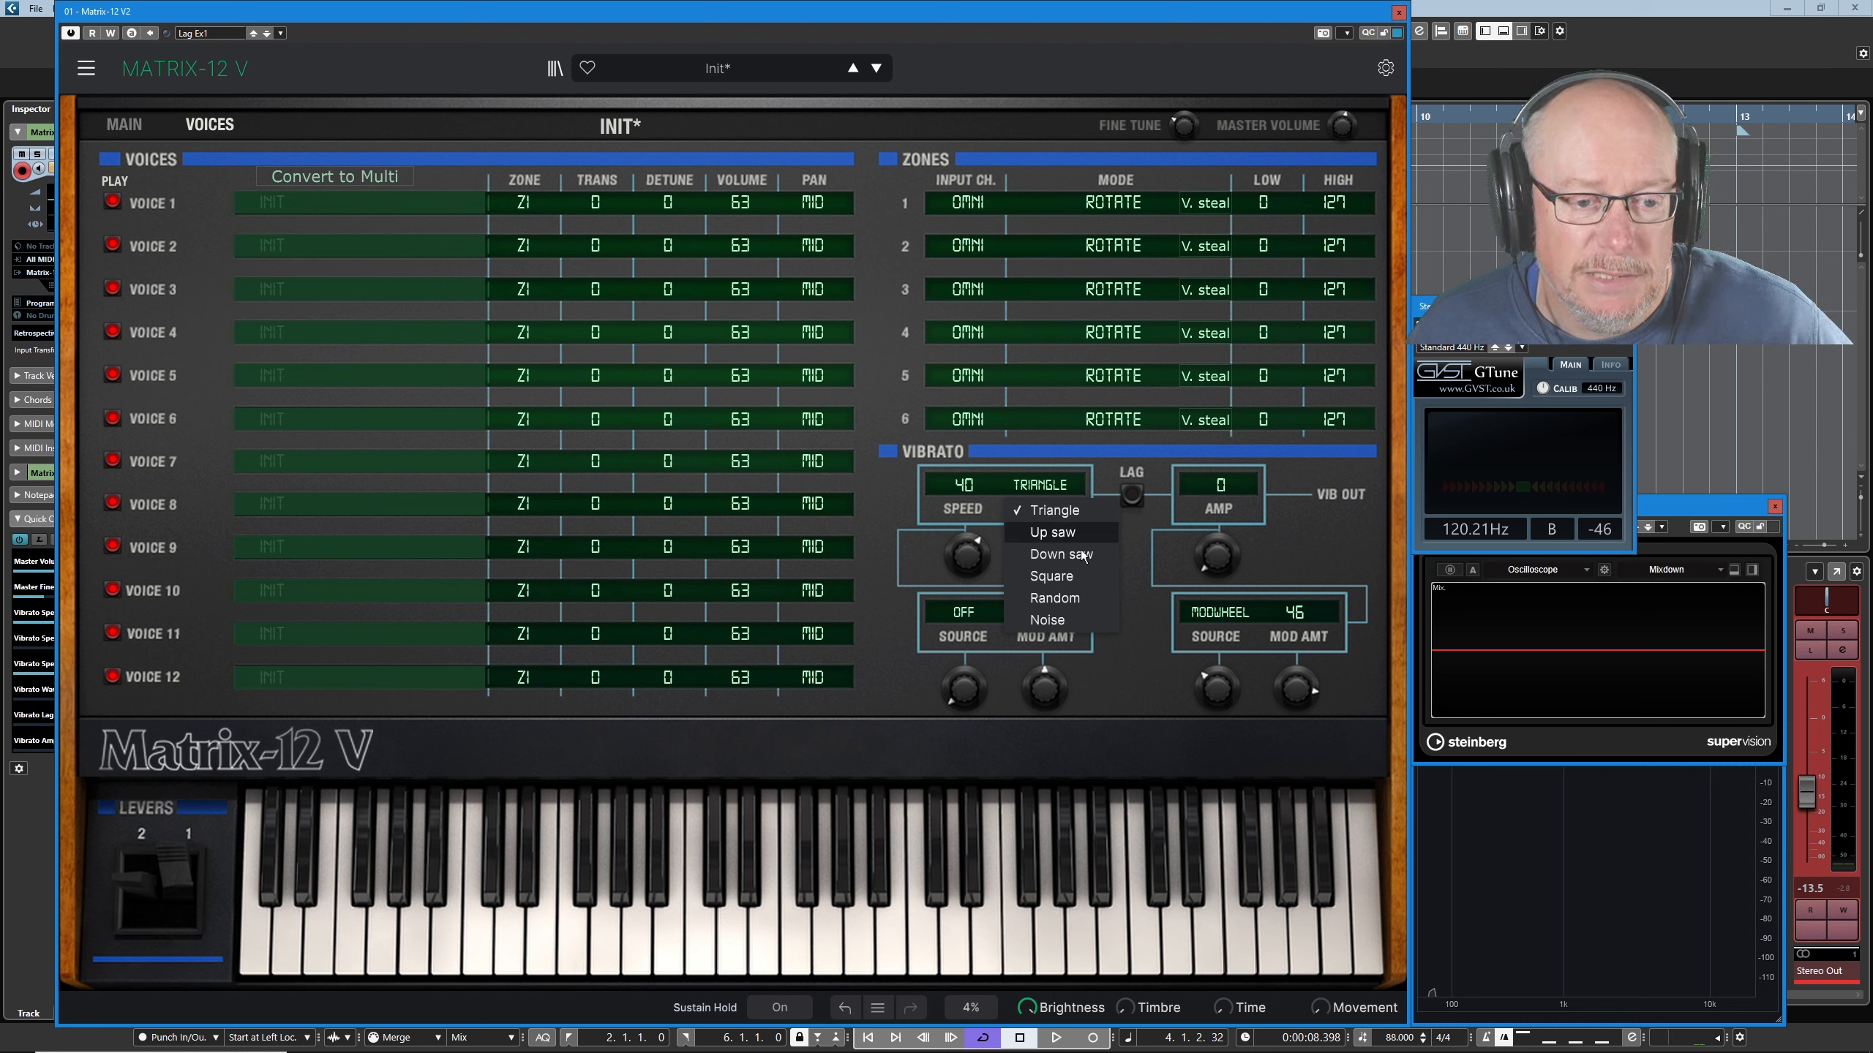
{"action": "left_click", "coordinate": [1128, 534]}
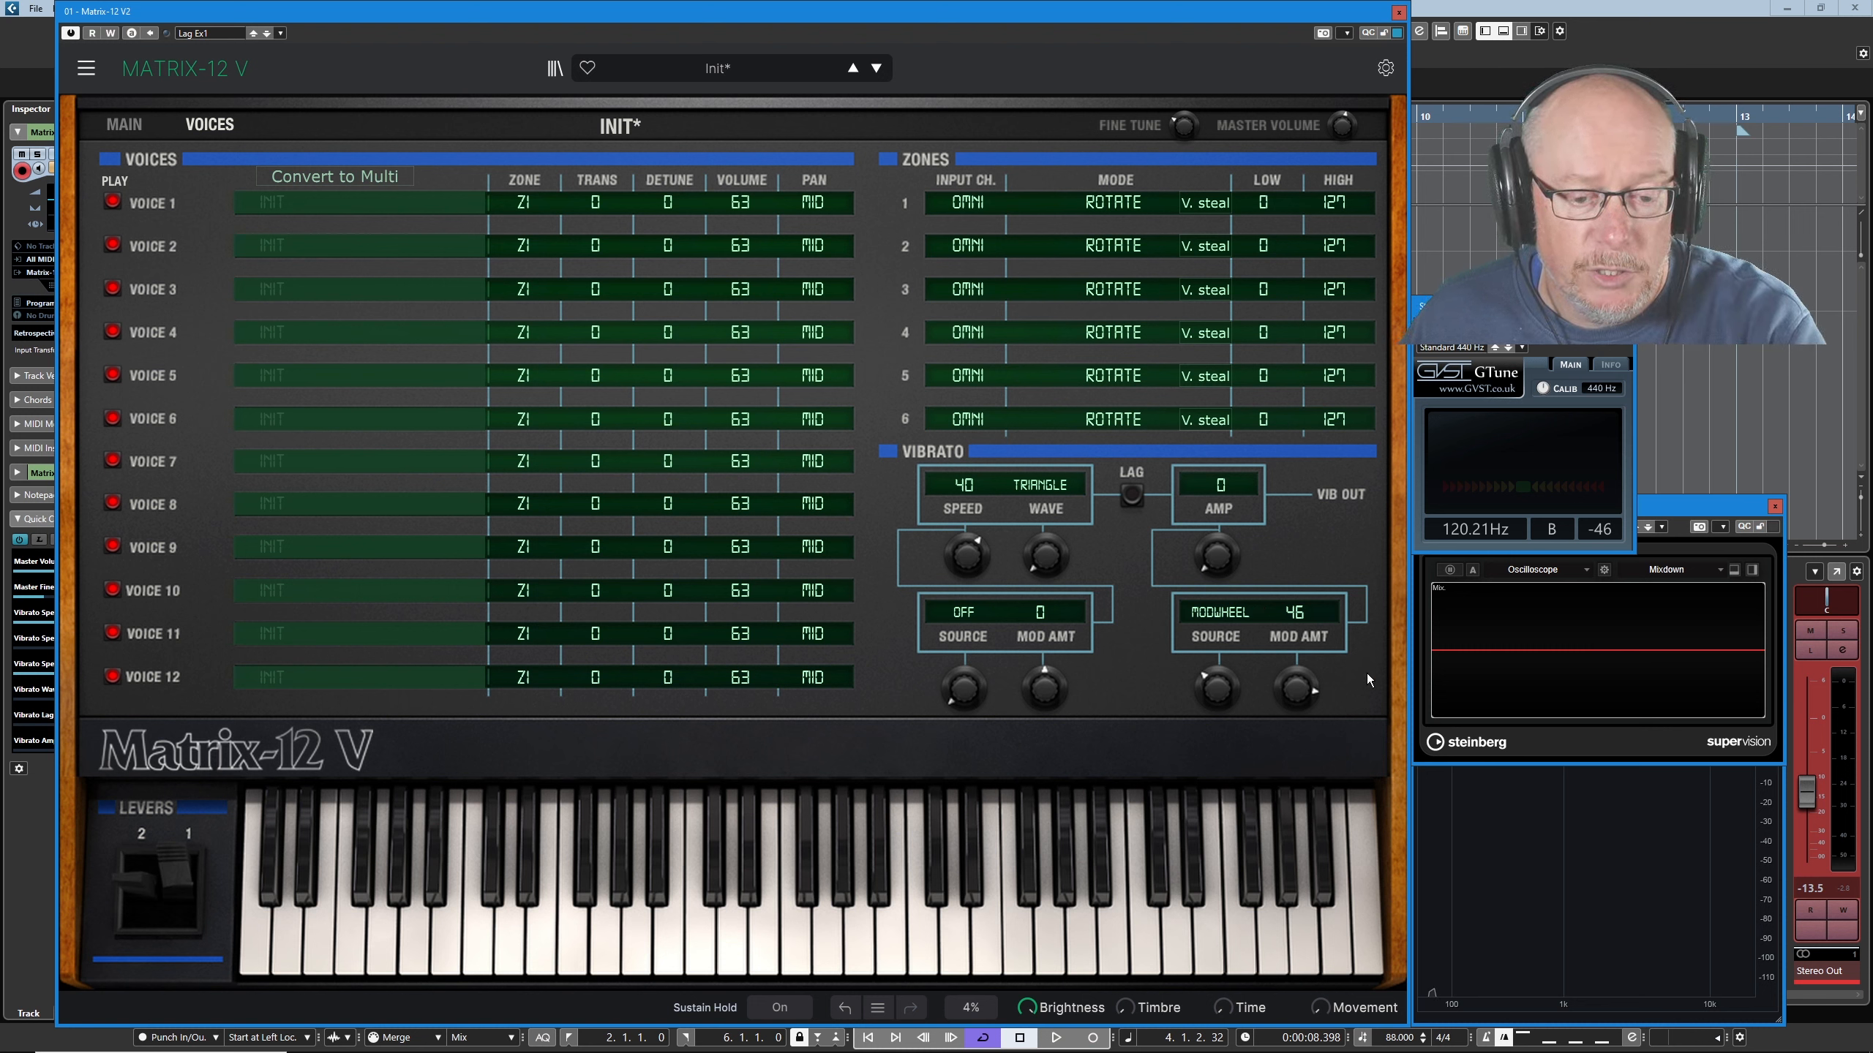
Reset the mod wheel's vibrato amp modulation amount to zero, and raise it to 40.
{"action": "double_click", "coordinate": [1296, 701]}
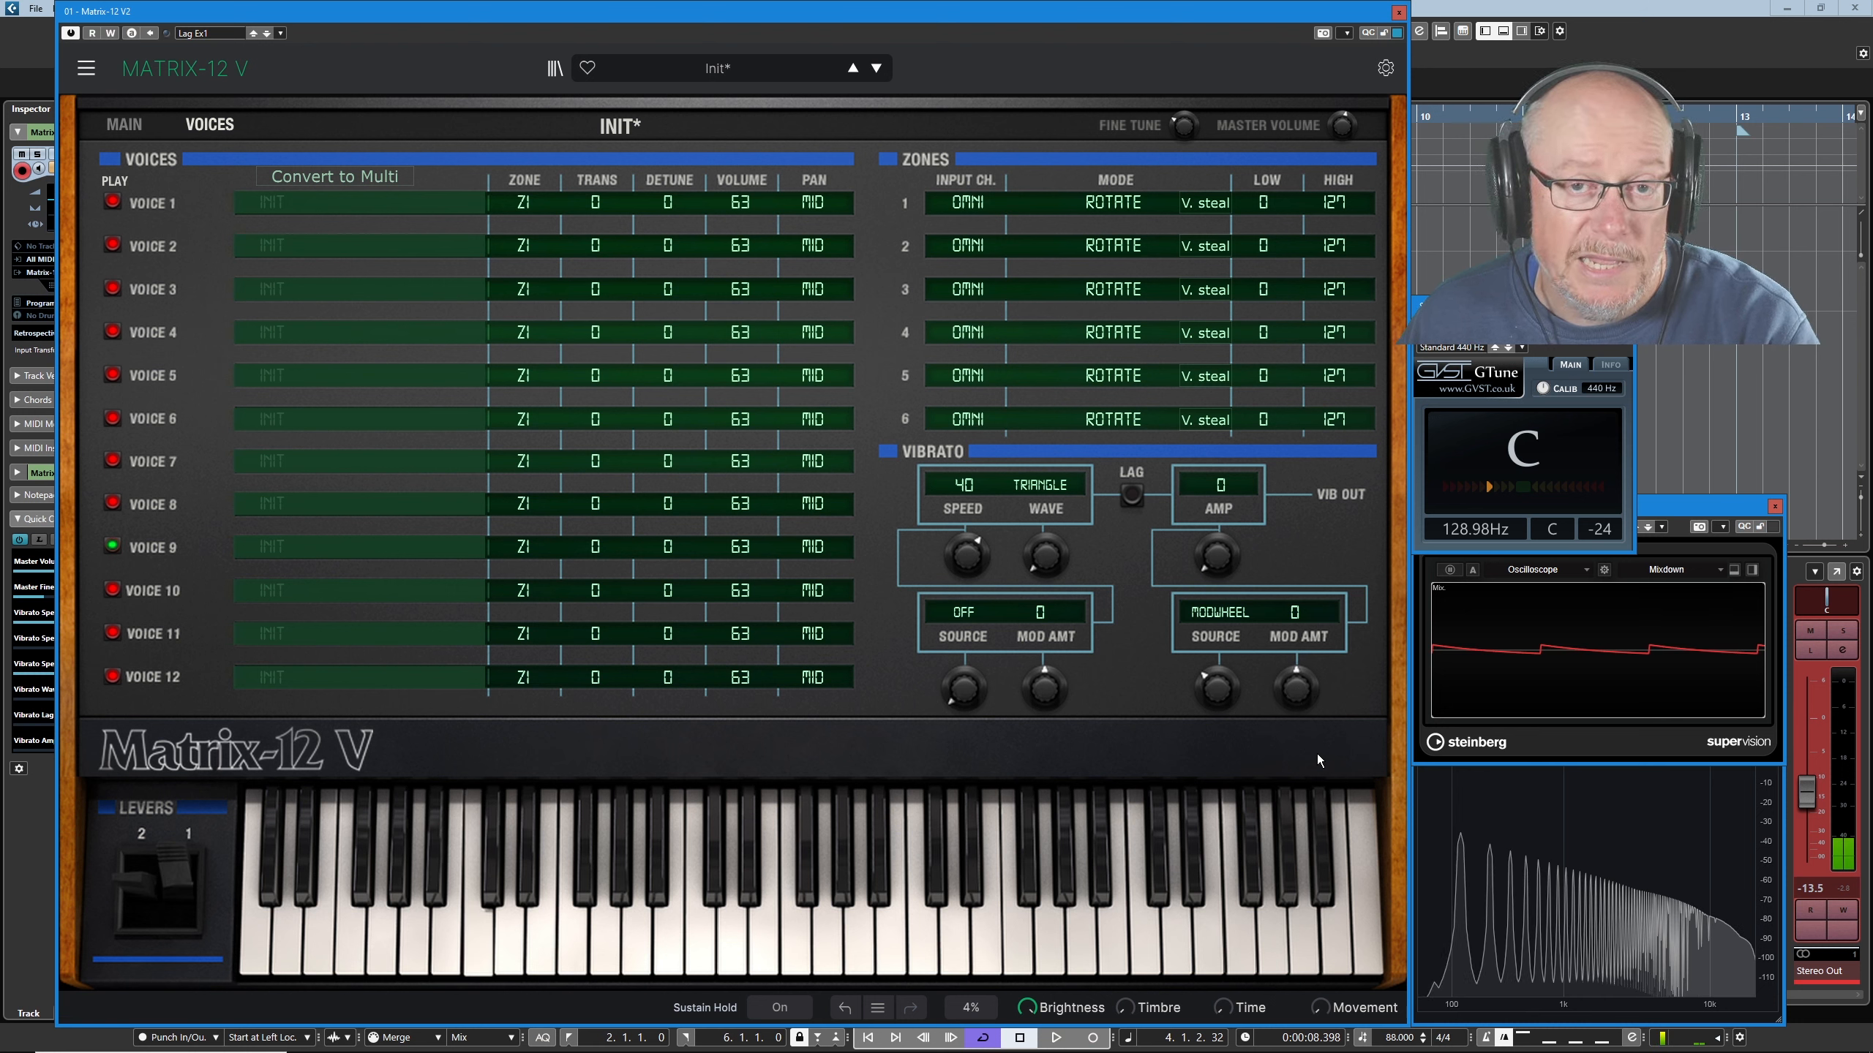
{"action": "left_click_drag", "start_coordinate": [1296, 689], "coordinate": [1296, 604]}
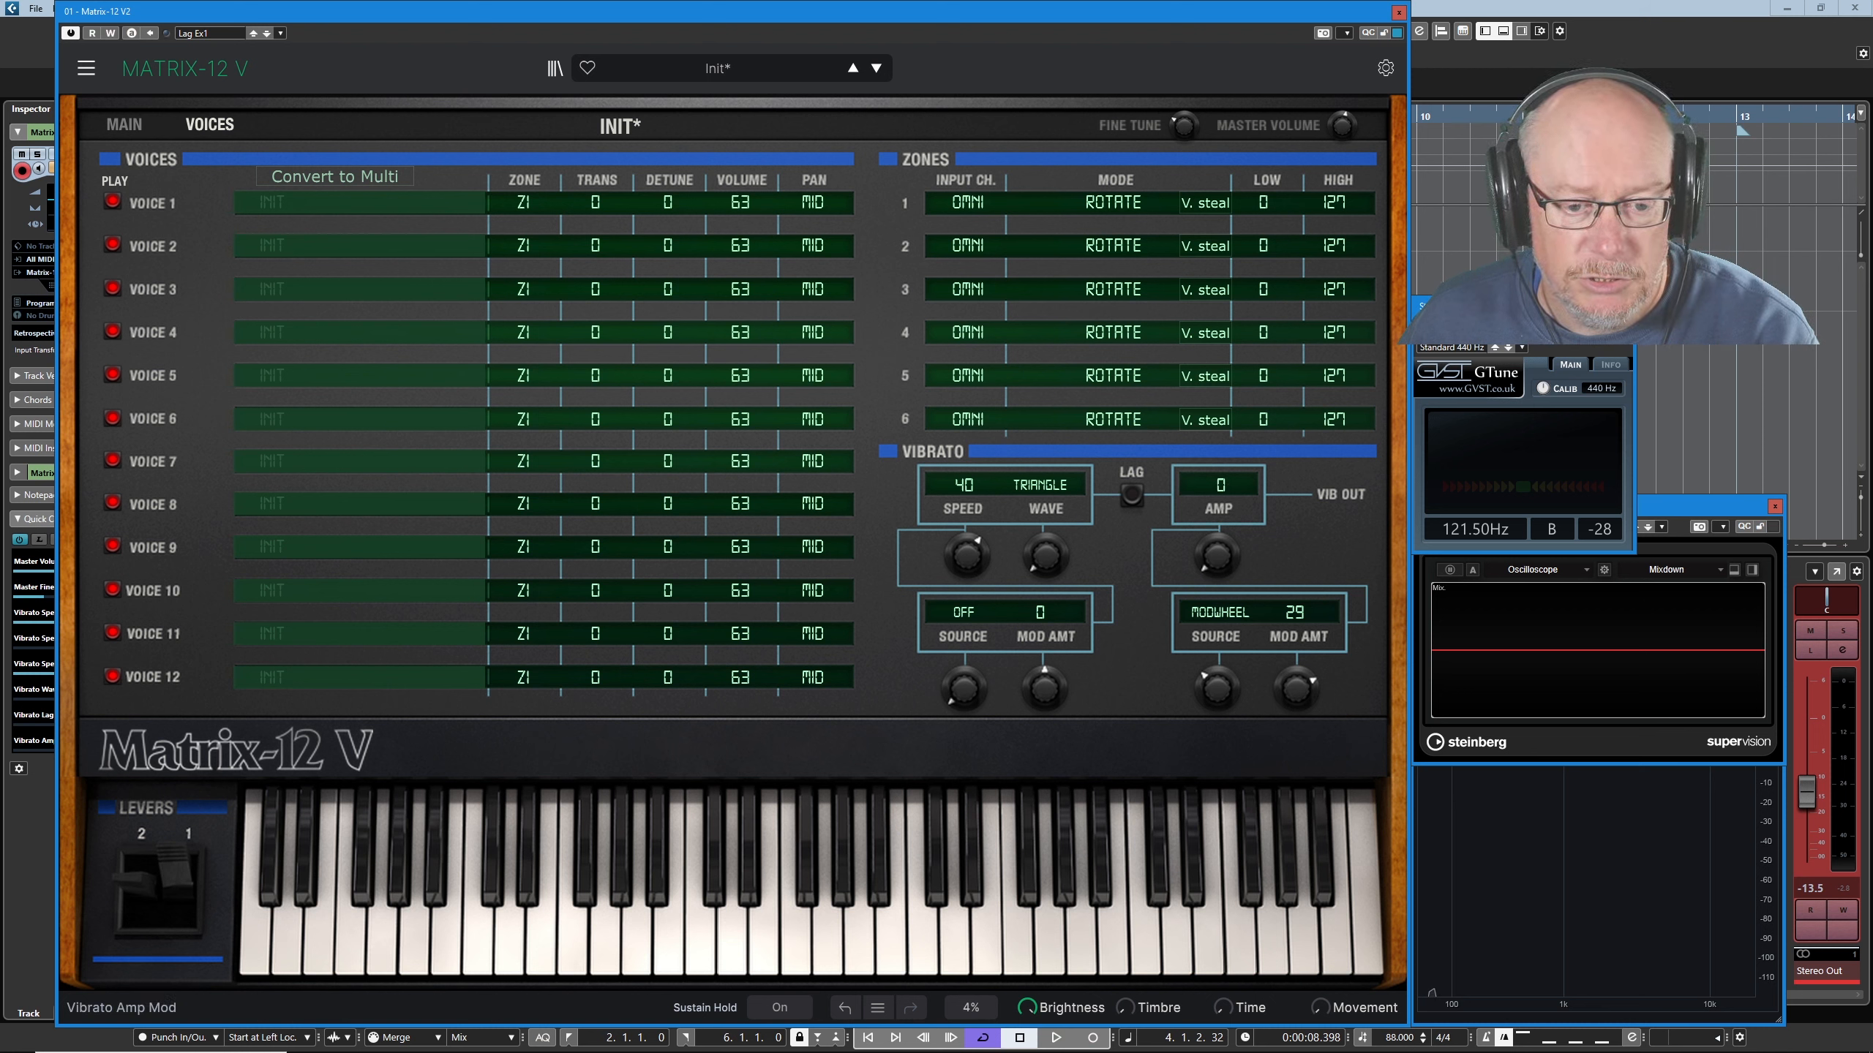
{"action": "left_click_drag", "start_coordinate": [1299, 693], "coordinate": [1299, 677]}
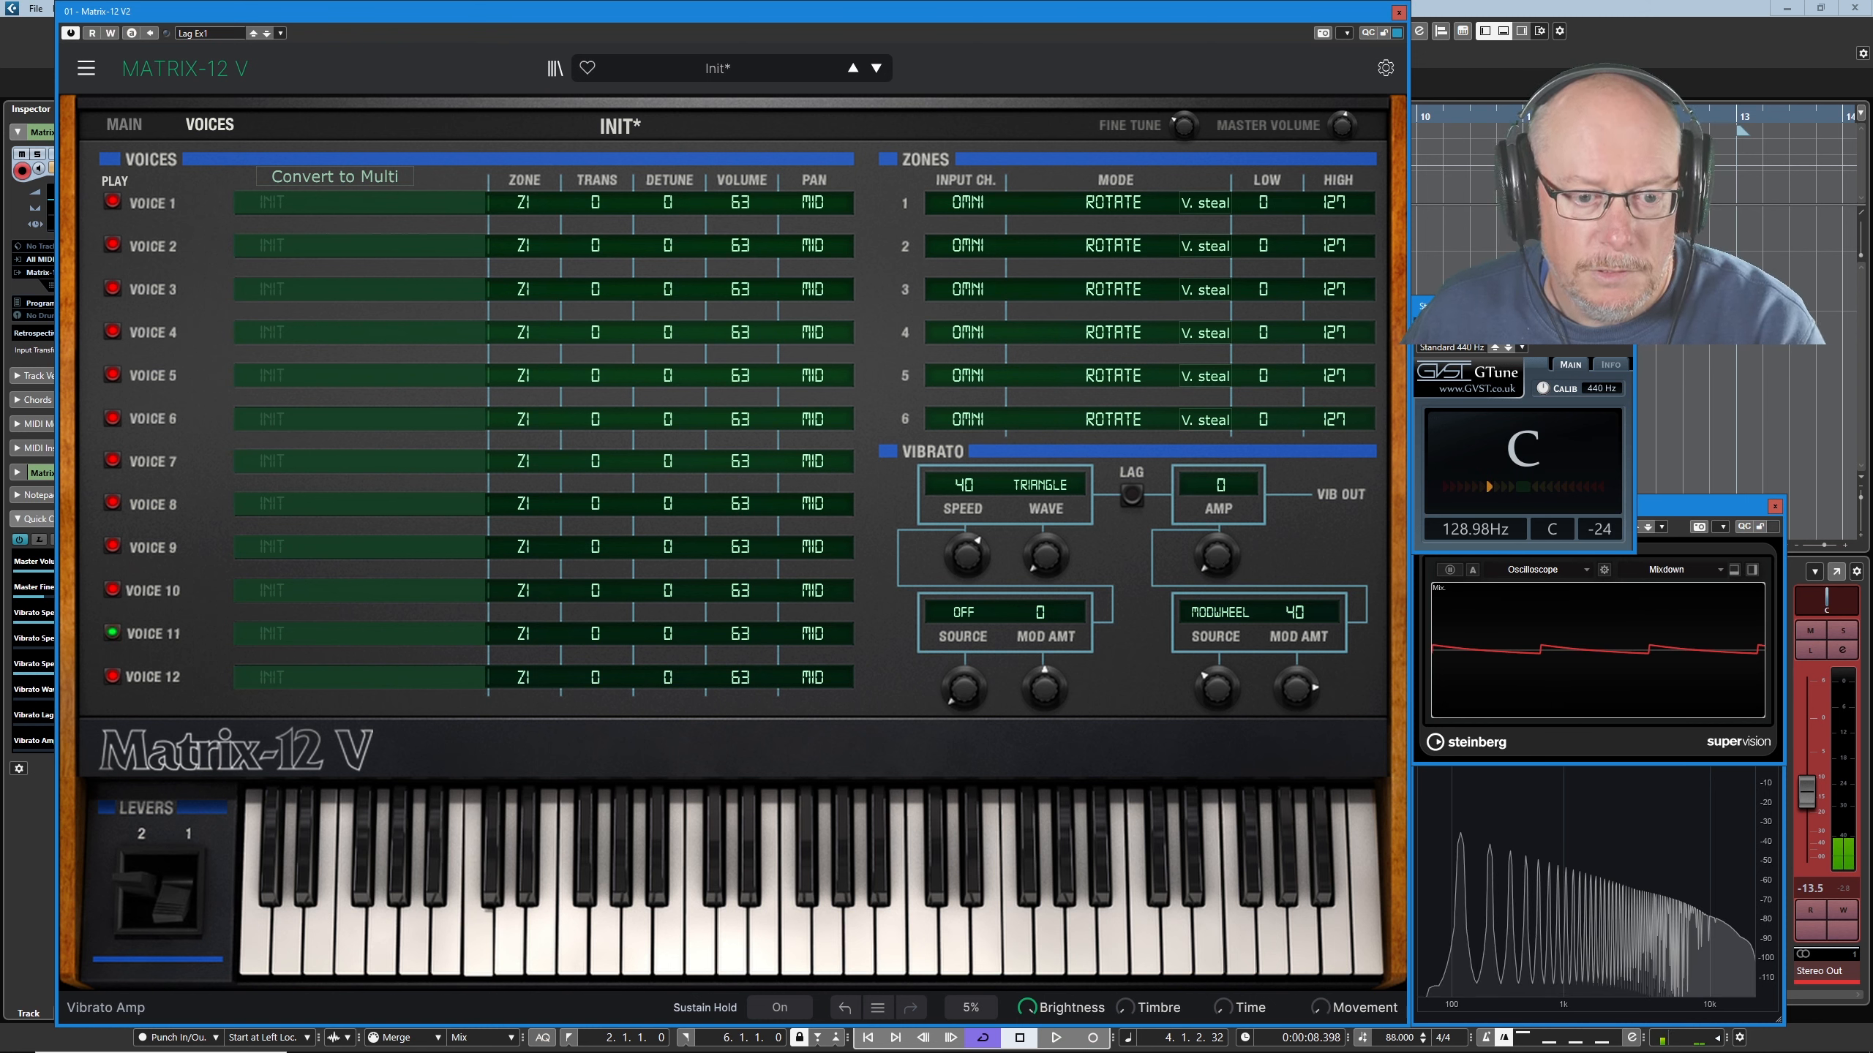
Set the vibrato amp to 21 with a Square wave, and raise the Stereo Out level to -7.46.
{"action": "left_click_drag", "start_coordinate": [1218, 557], "coordinate": [1218, 512]}
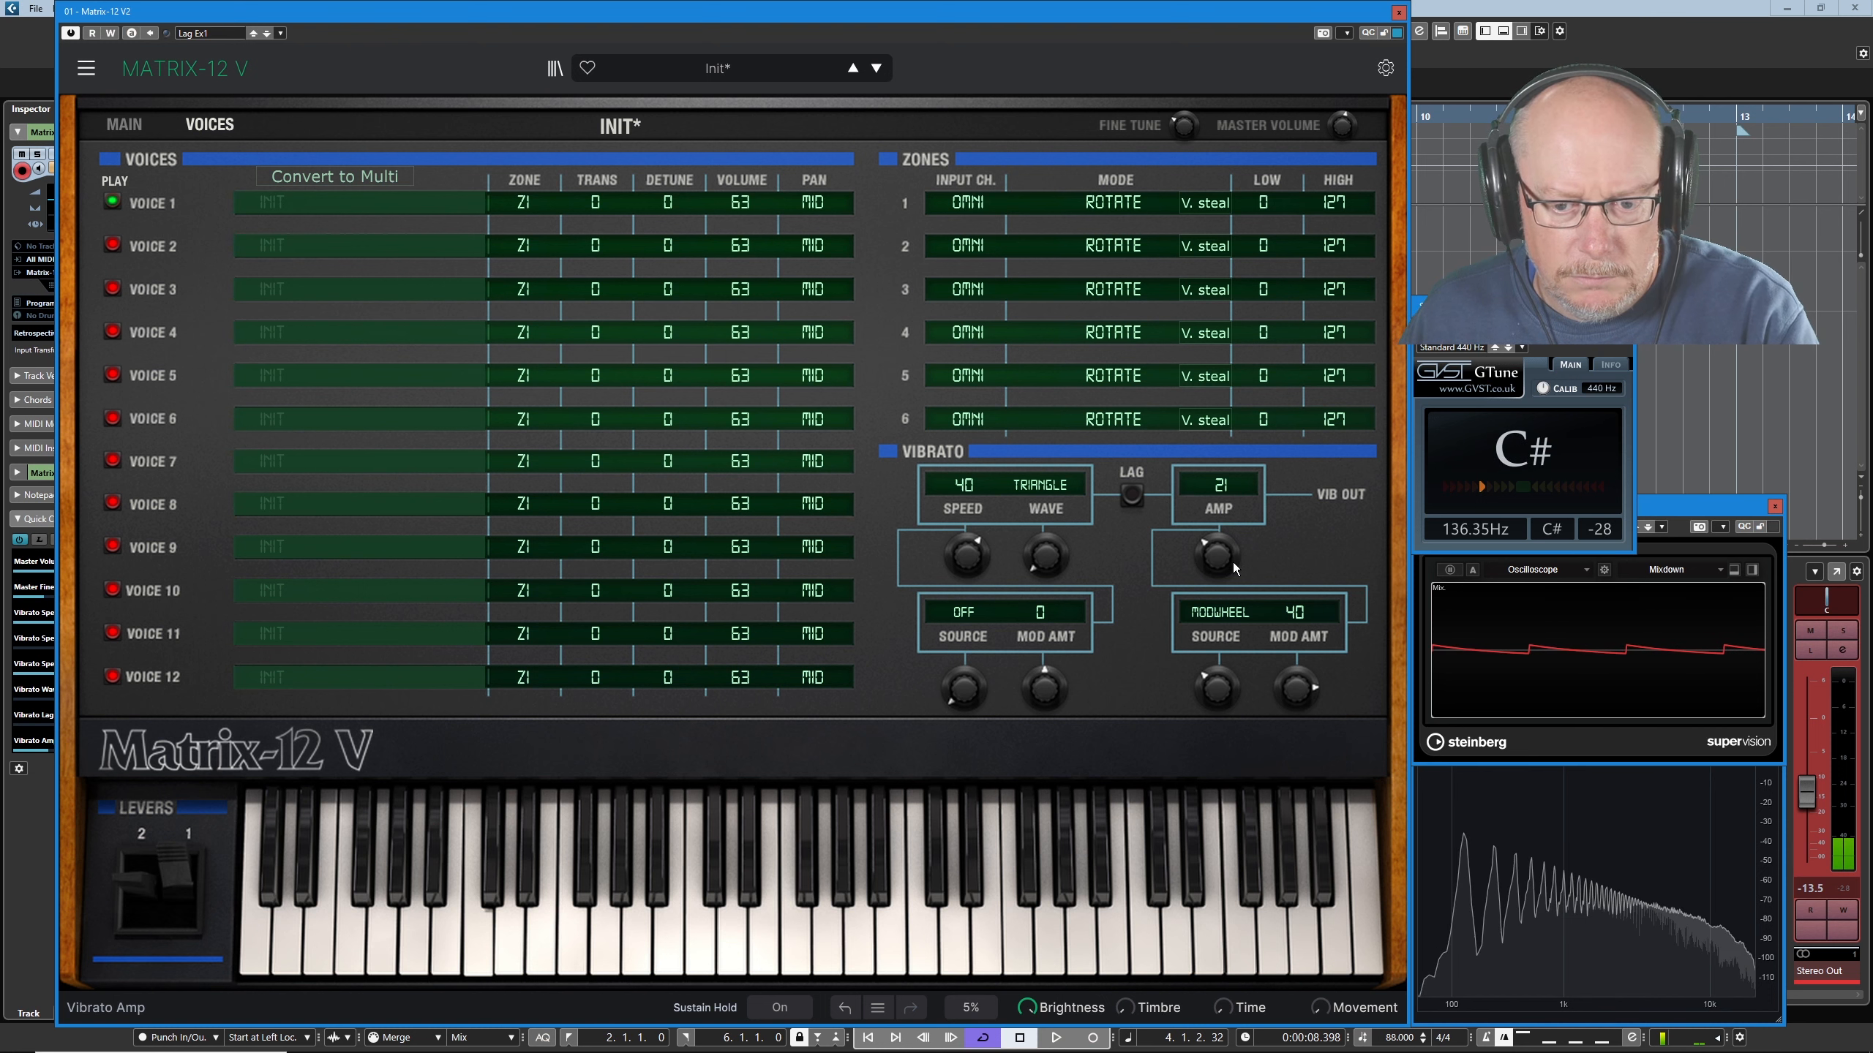
{"action": "left_click", "coordinate": [1041, 485]}
{"action": "left_click", "coordinate": [1051, 576]}
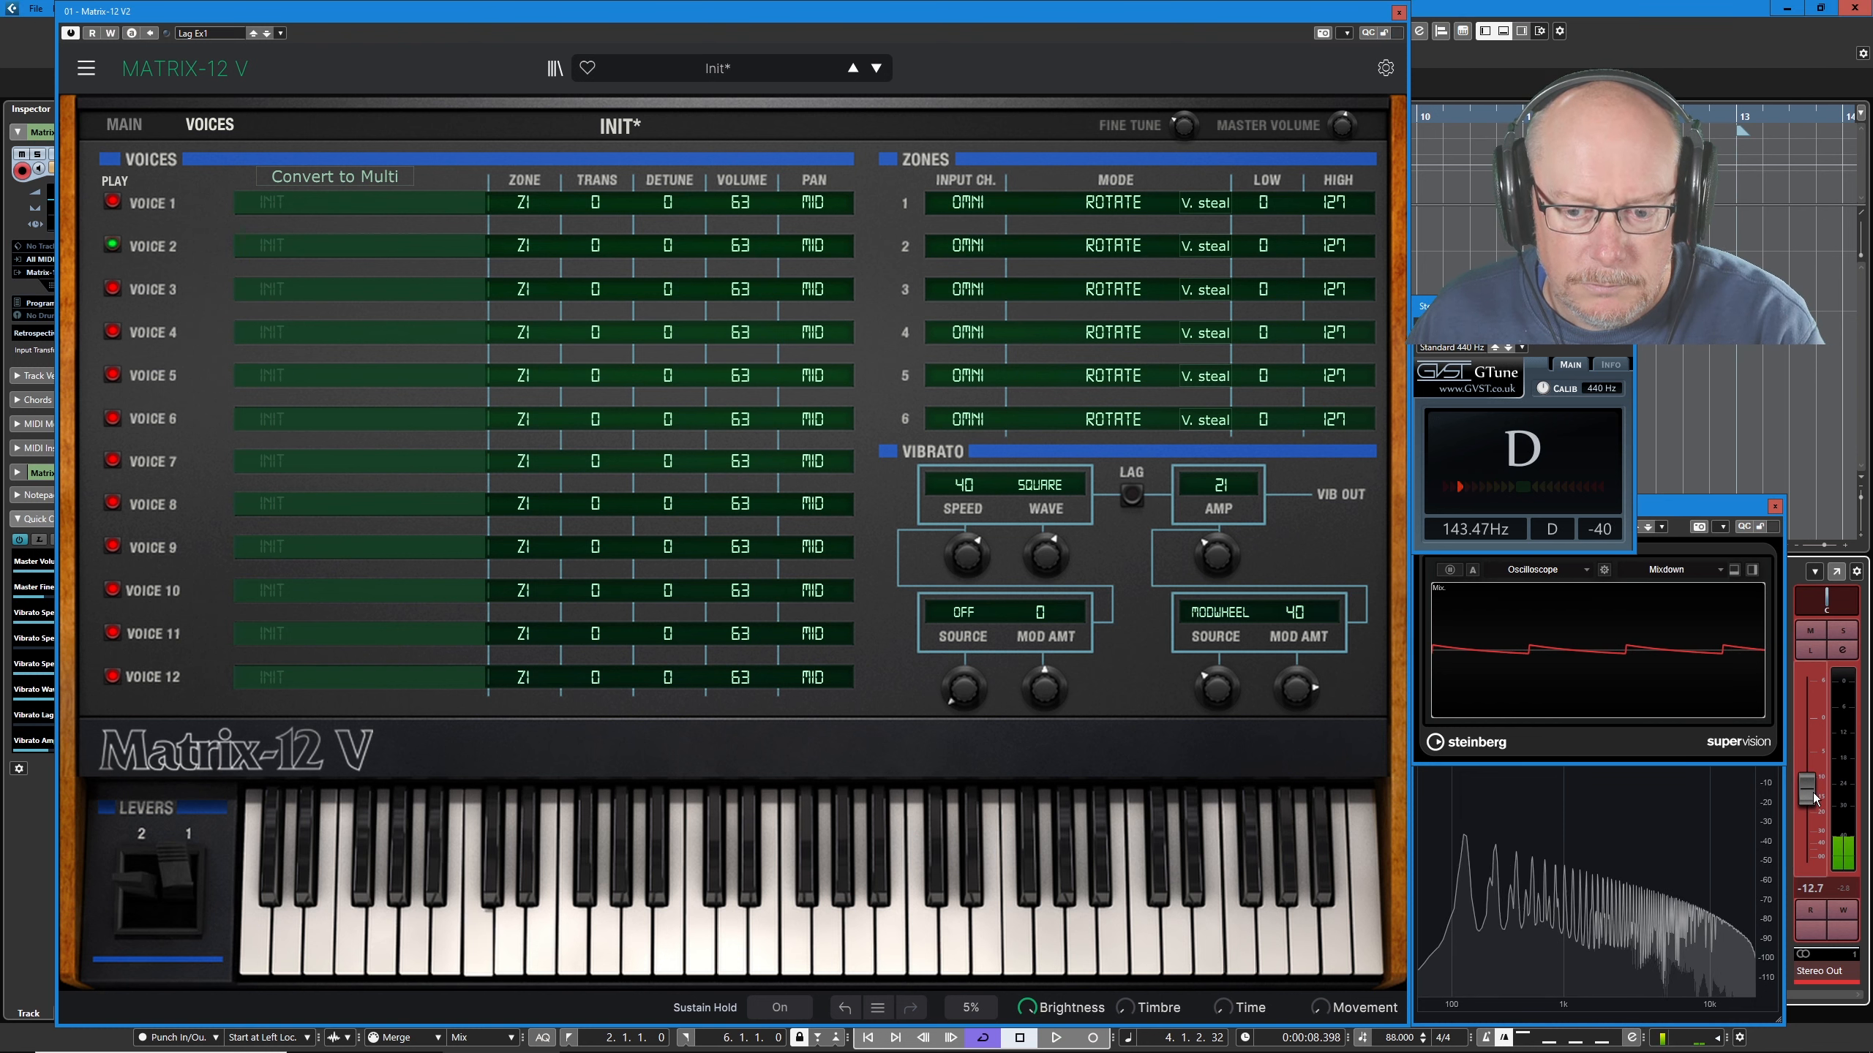
{"action": "left_click_drag", "start_coordinate": [1816, 804], "coordinate": [1818, 771]}
Turn on the vibrato lag and set the vibrato speed to 38.
{"action": "left_click", "coordinate": [1131, 492]}
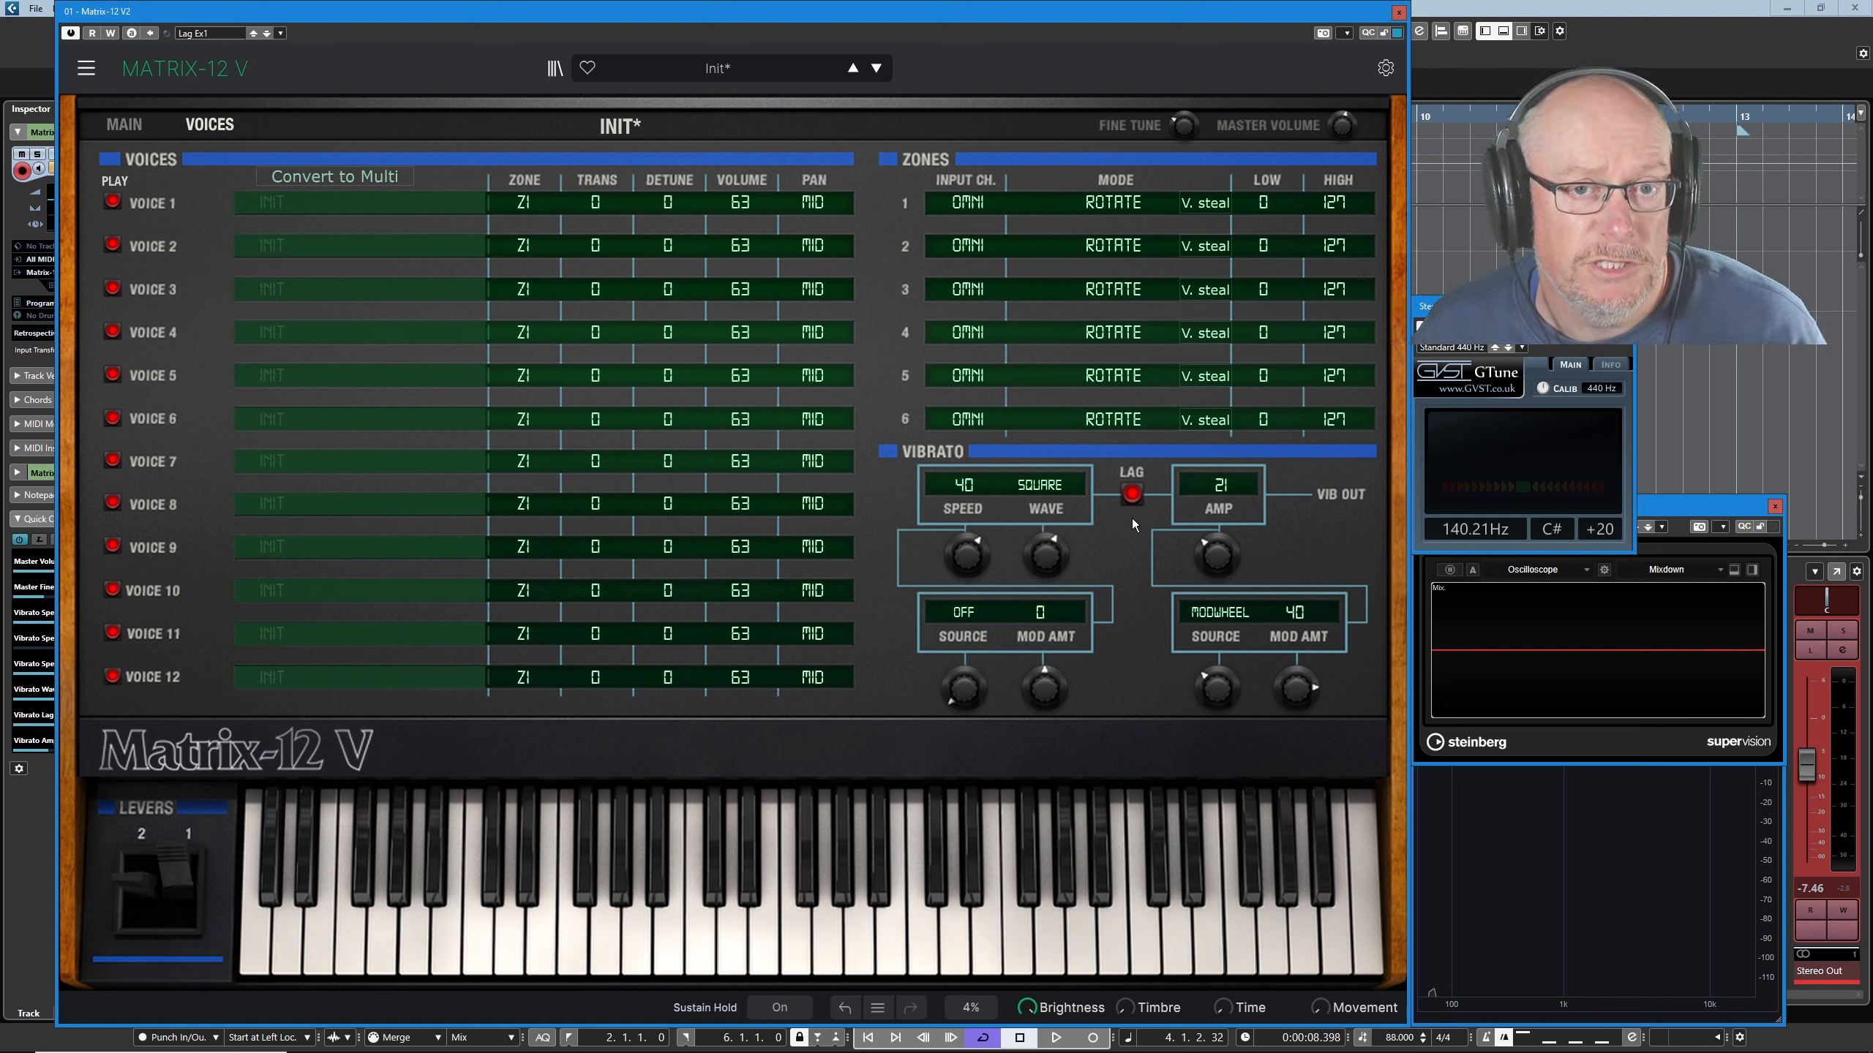
{"action": "left_click_drag", "start_coordinate": [966, 554], "coordinate": [965, 596]}
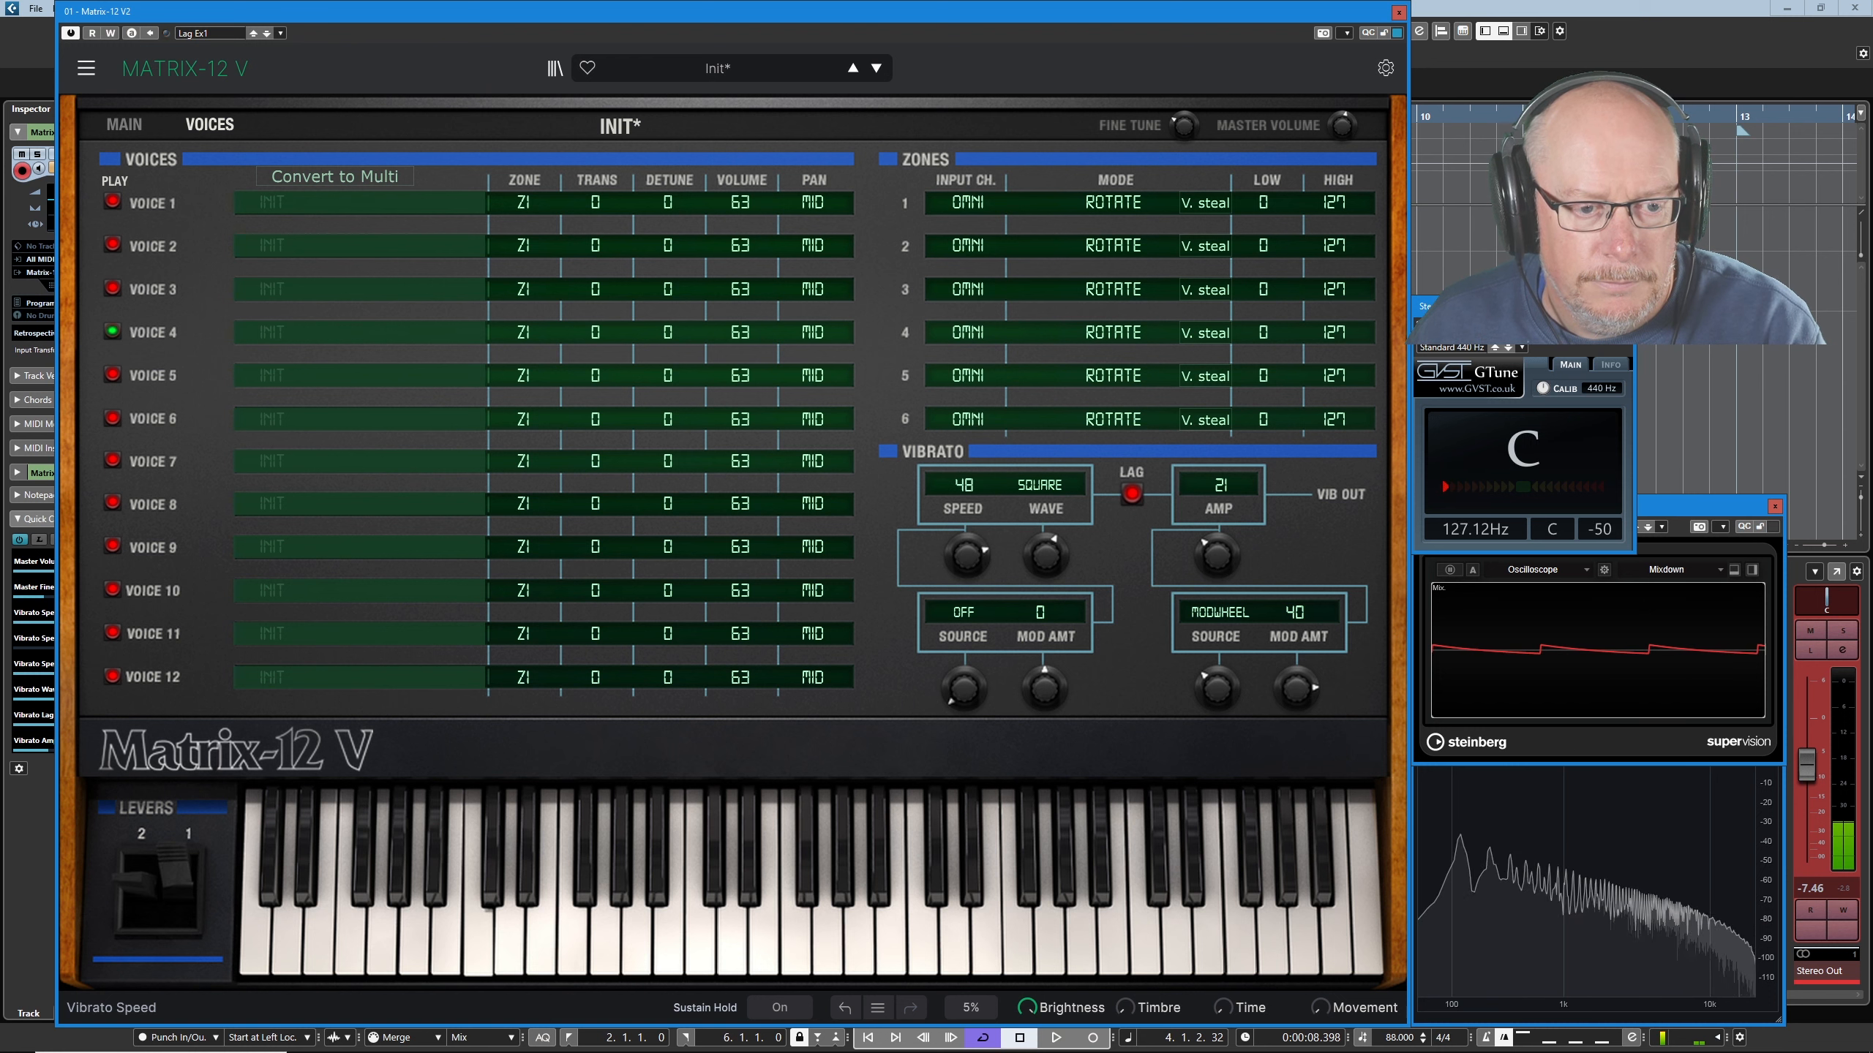
{"action": "left_click_drag", "start_coordinate": [967, 559], "coordinate": [967, 597]}
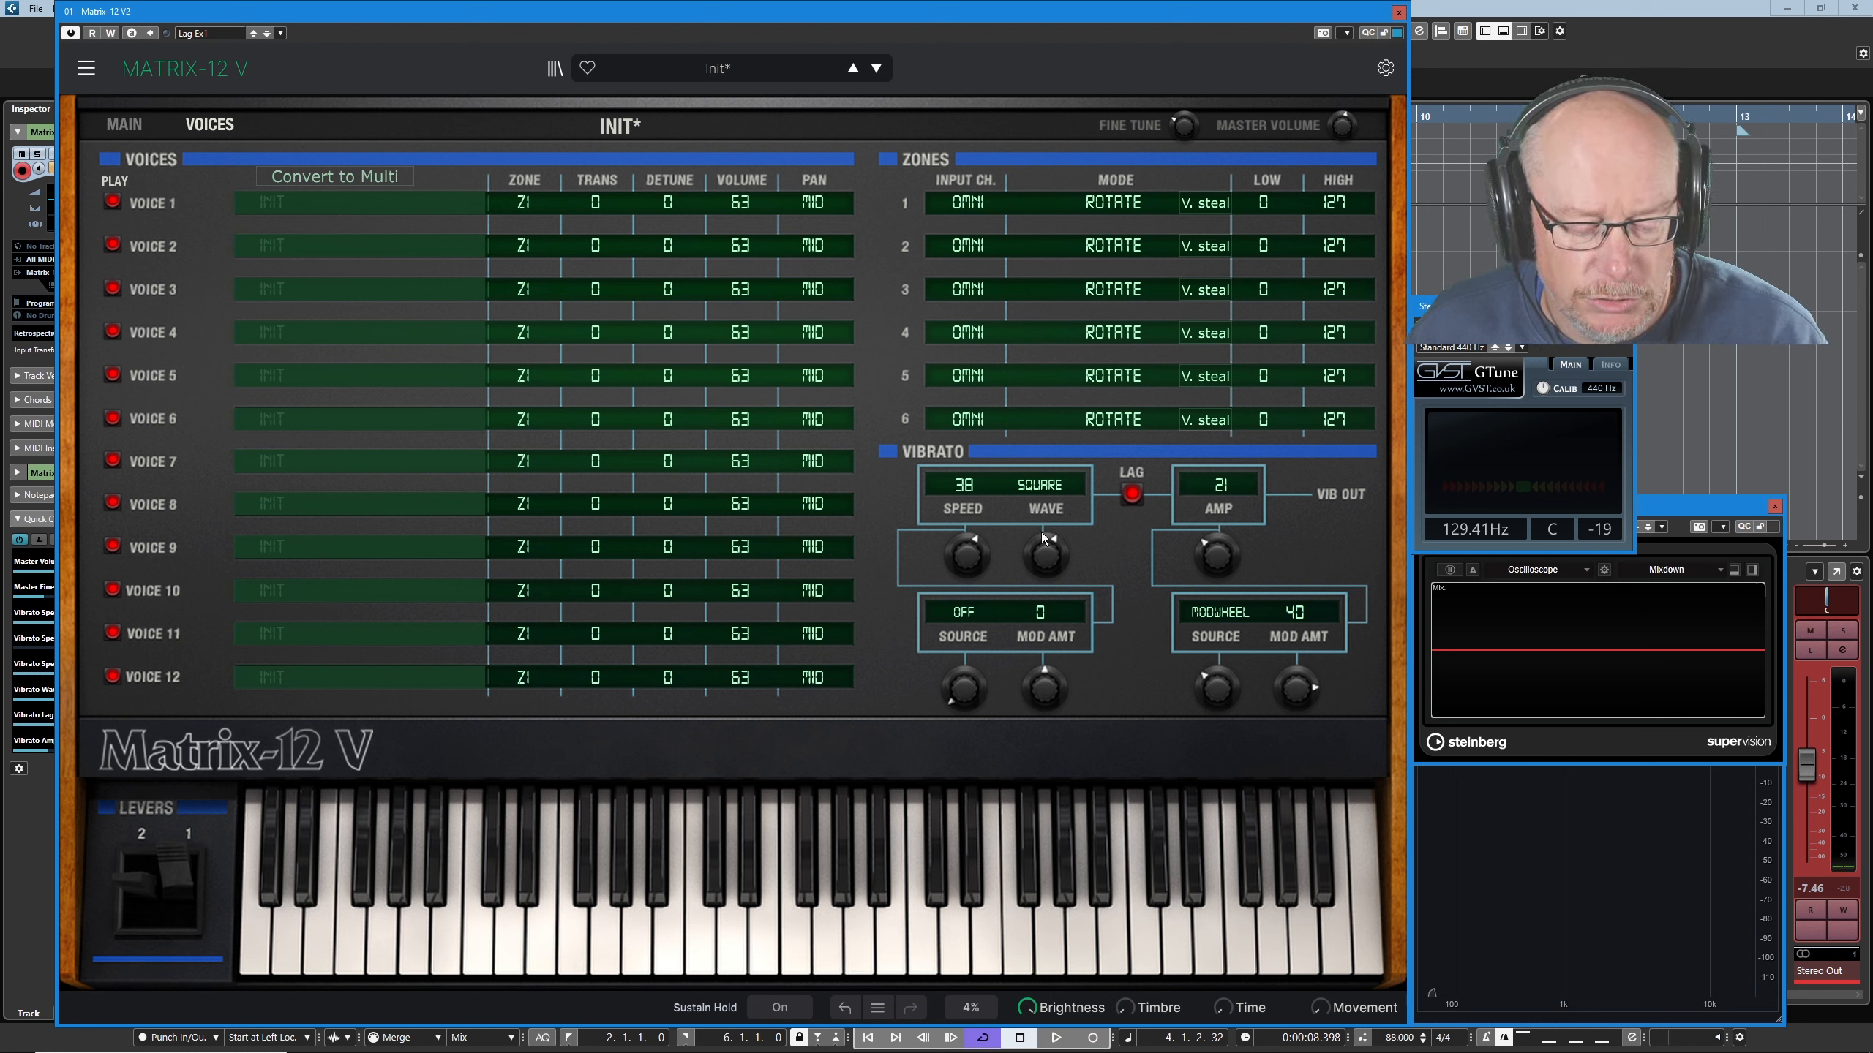
Set the vibrato wave to Triangle and raise the Stereo Out level to -4.92.
{"action": "left_click", "coordinate": [1054, 494]}
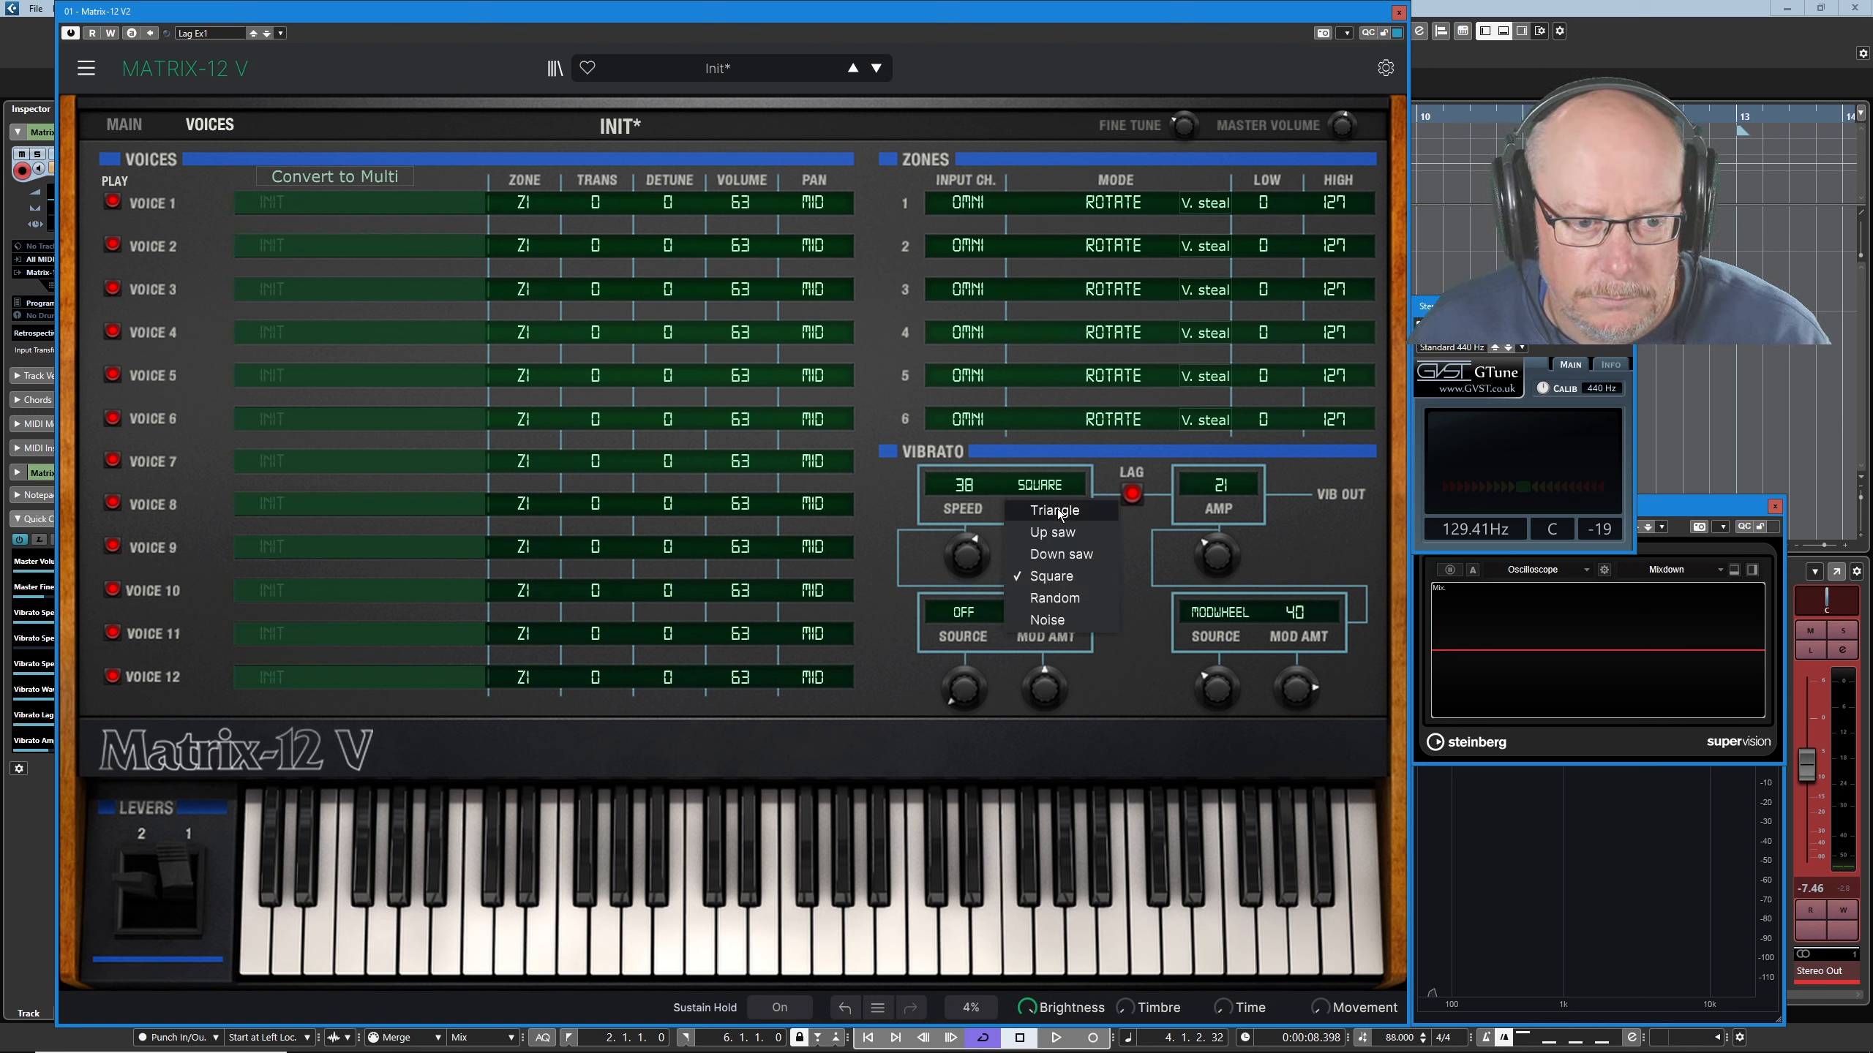
{"action": "left_click", "coordinate": [1056, 510]}
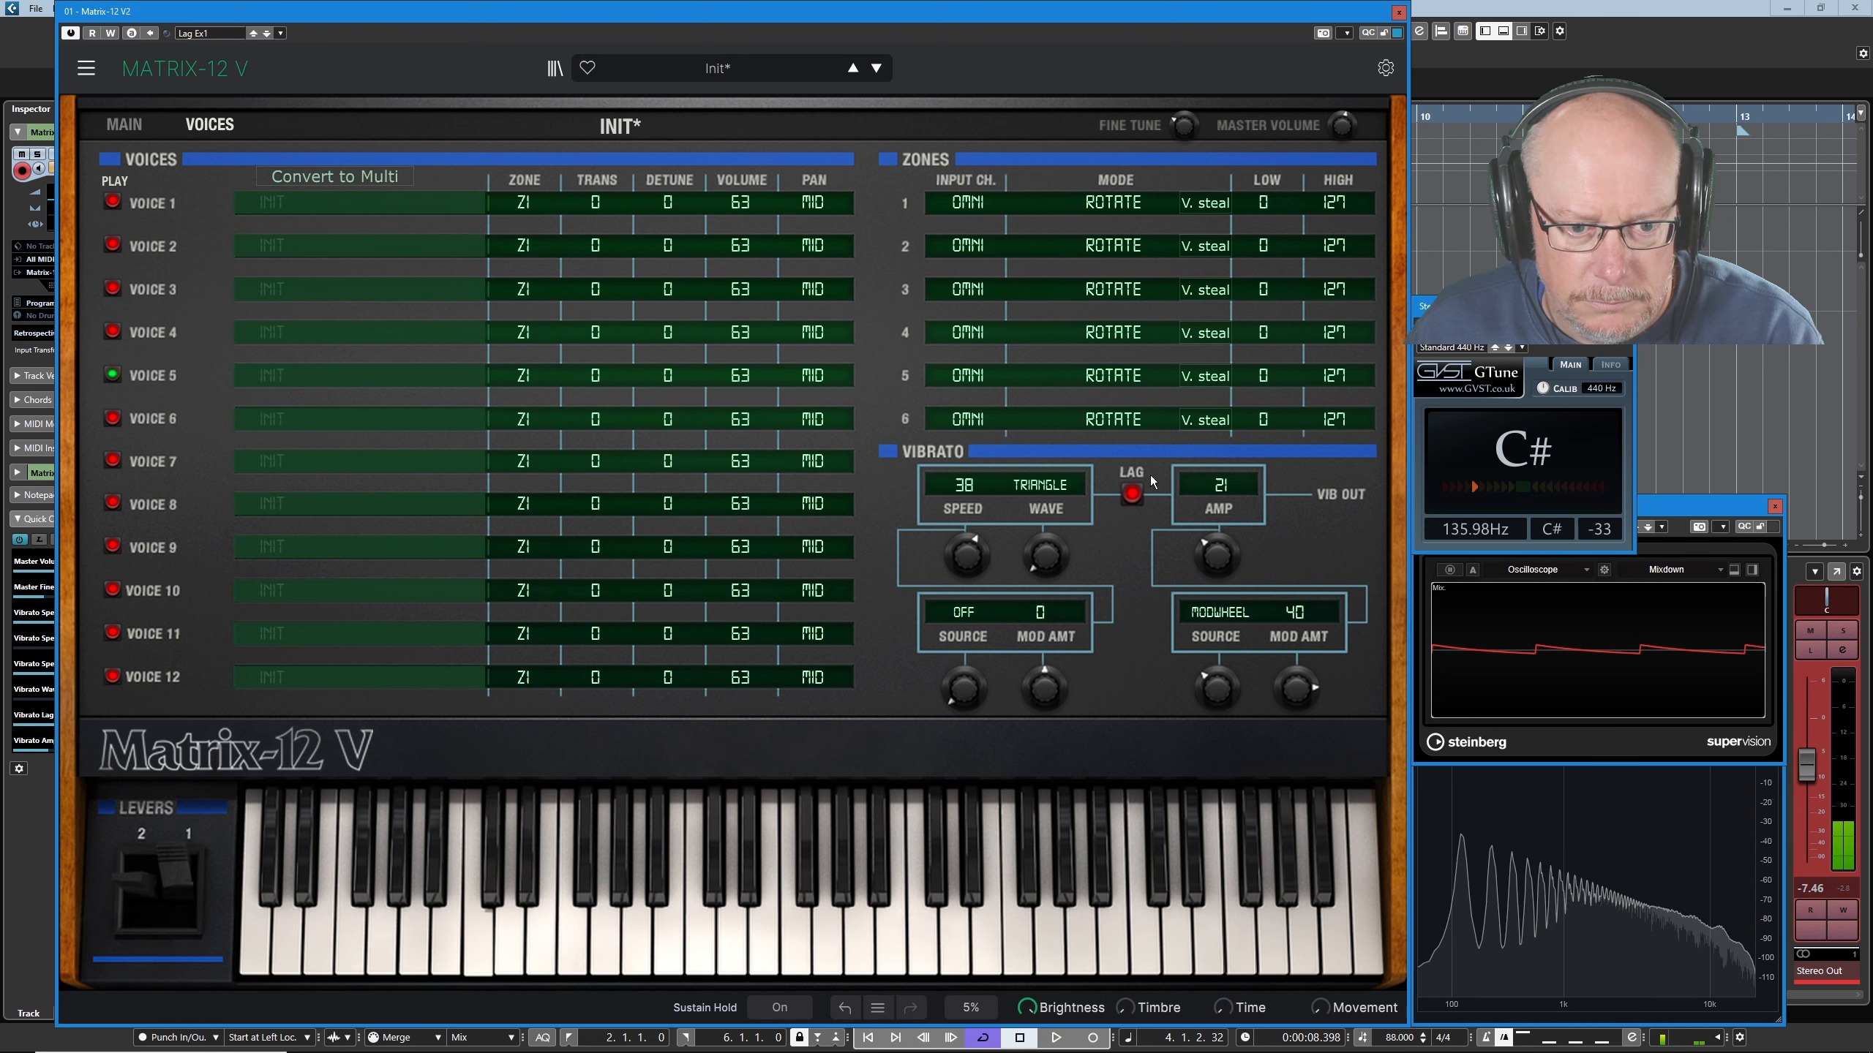
{"action": "left_click_drag", "start_coordinate": [1806, 777], "coordinate": [1806, 761]}
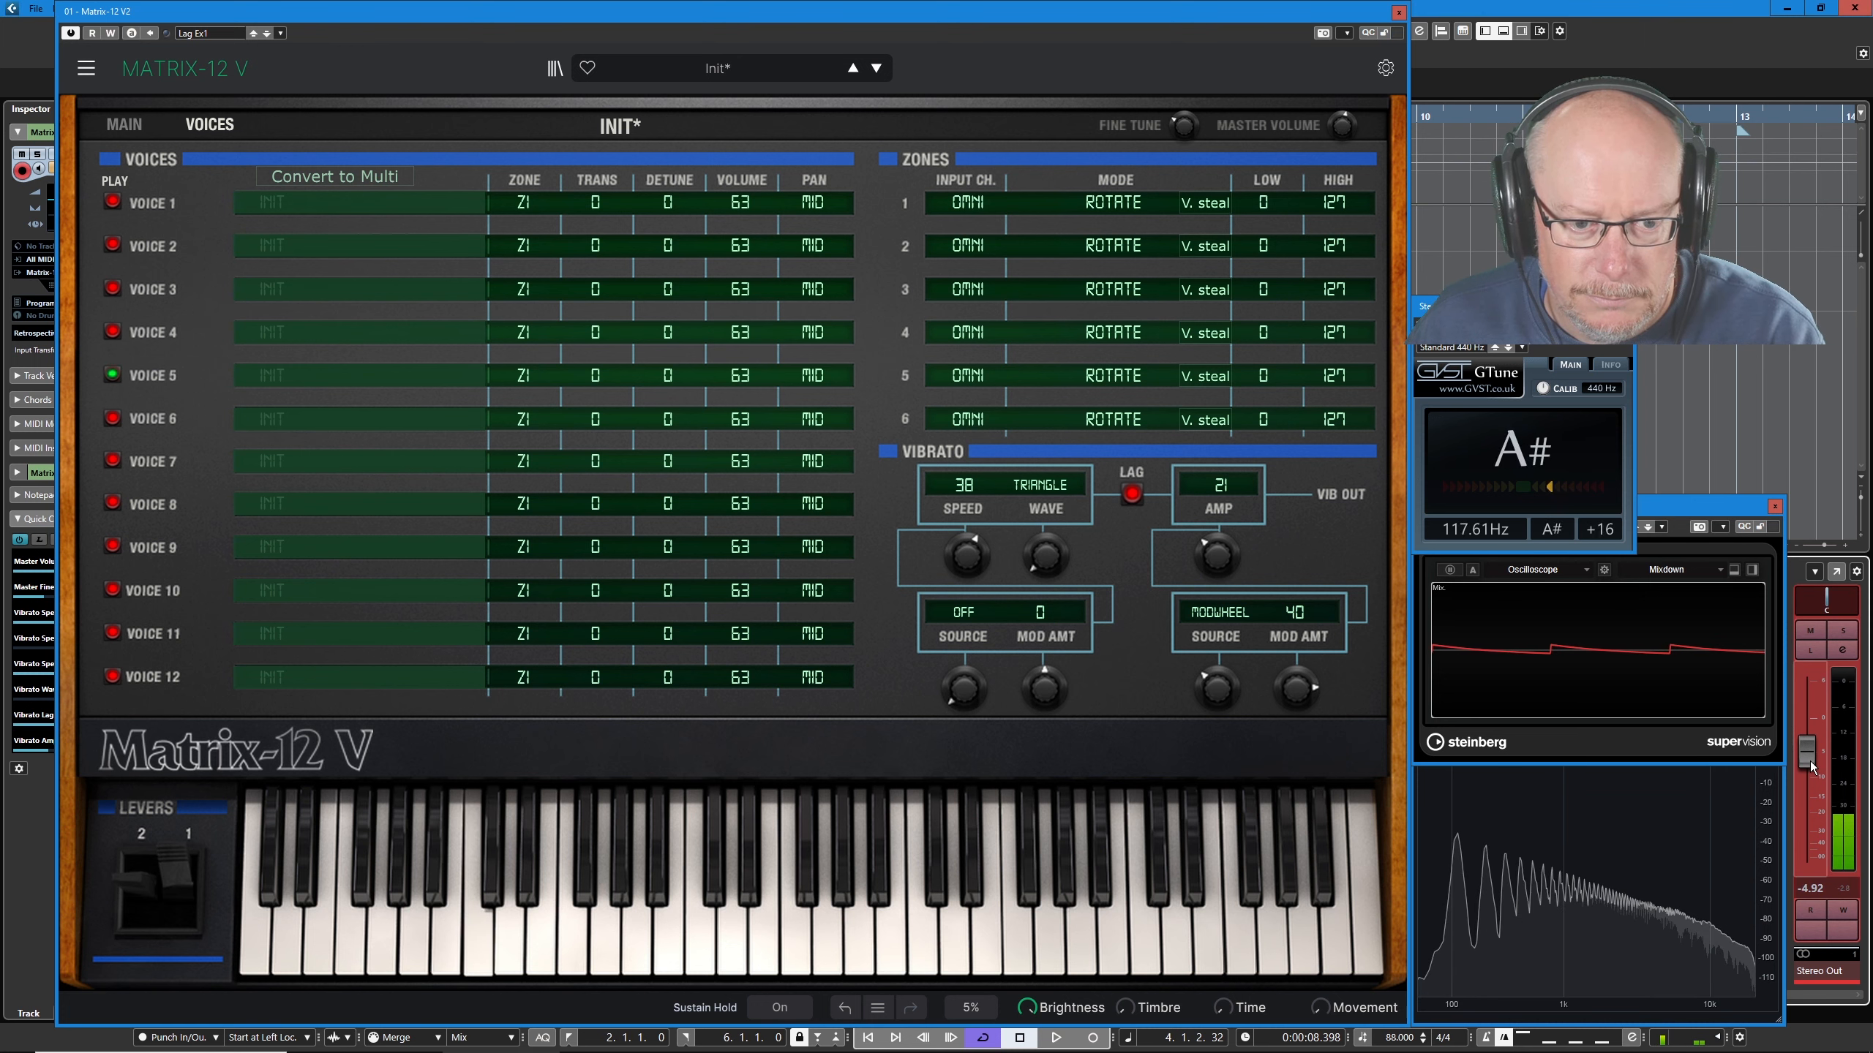
Toggle the vibrato lag to compare the triangle vibrato with and without it, leaving the lag off.
{"action": "left_click", "coordinate": [1130, 495]}
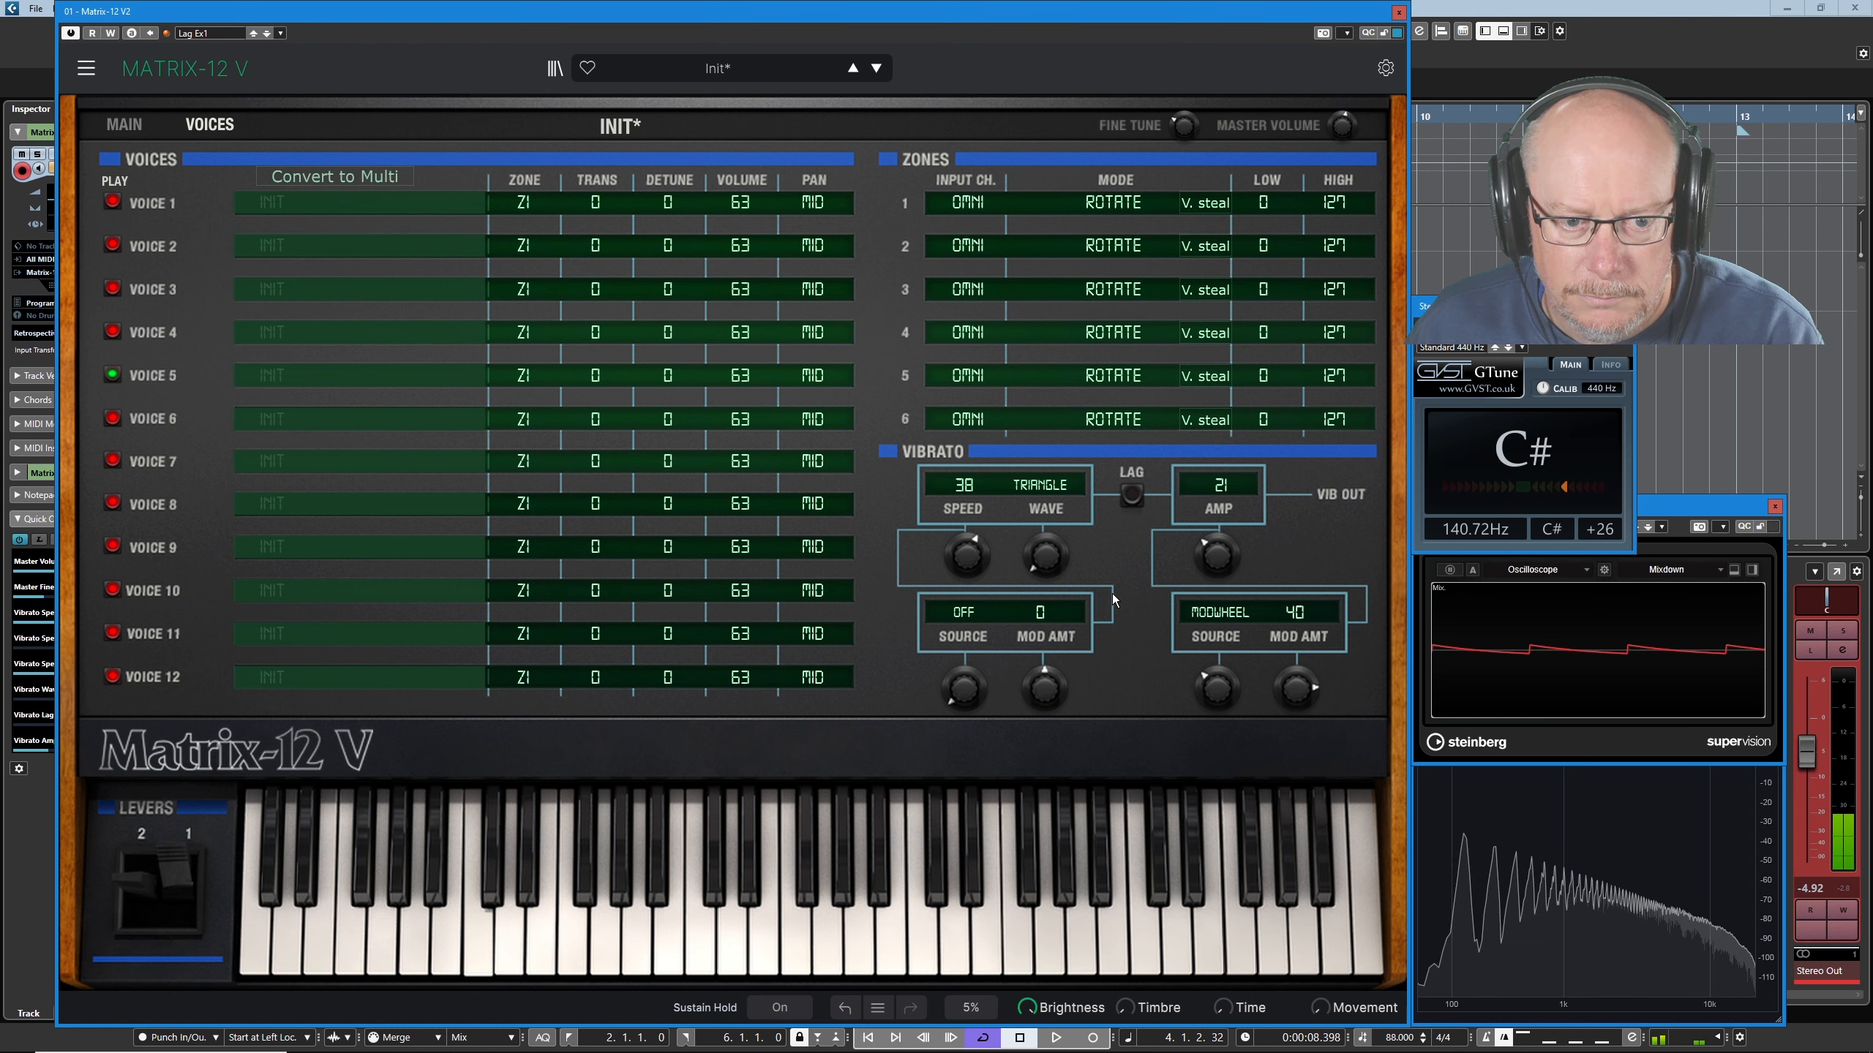
{"action": "left_click", "coordinate": [1131, 495]}
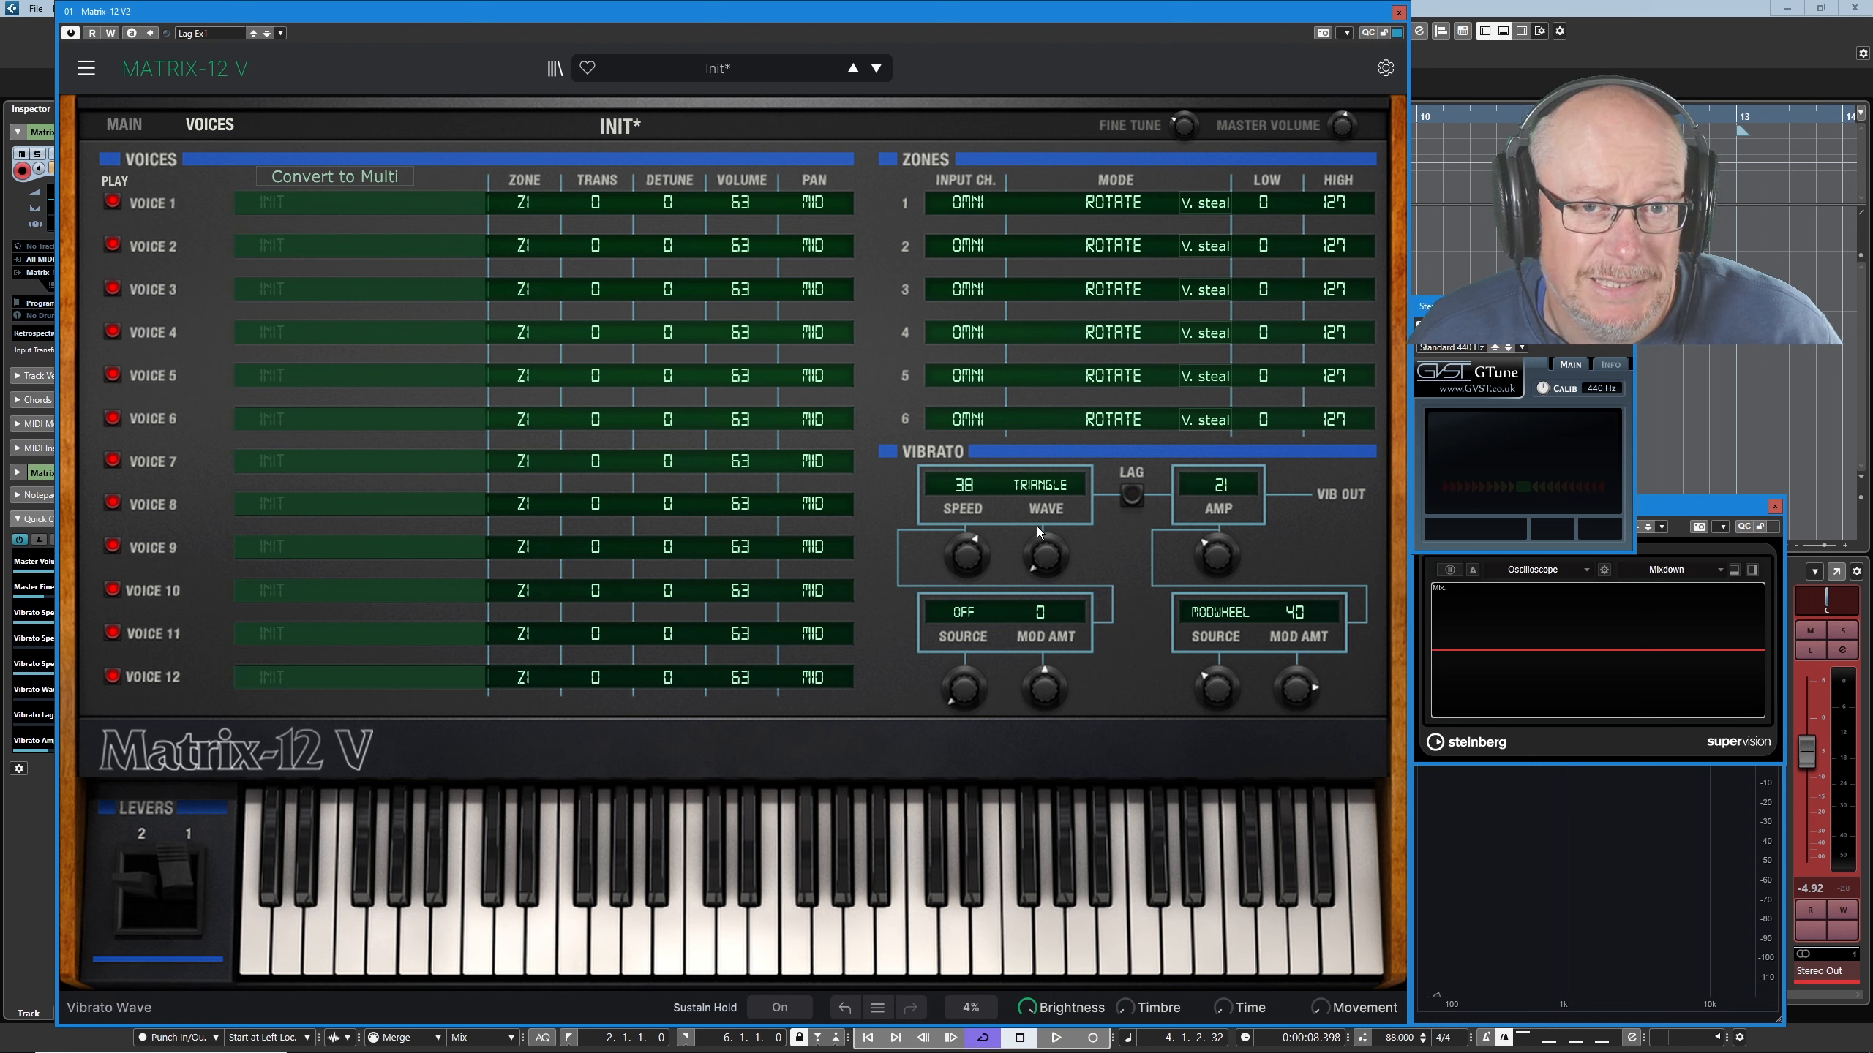
Assign Pressure as the vibrato speed modulation source with a modulation amount of 46.
{"action": "left_click", "coordinate": [970, 608]}
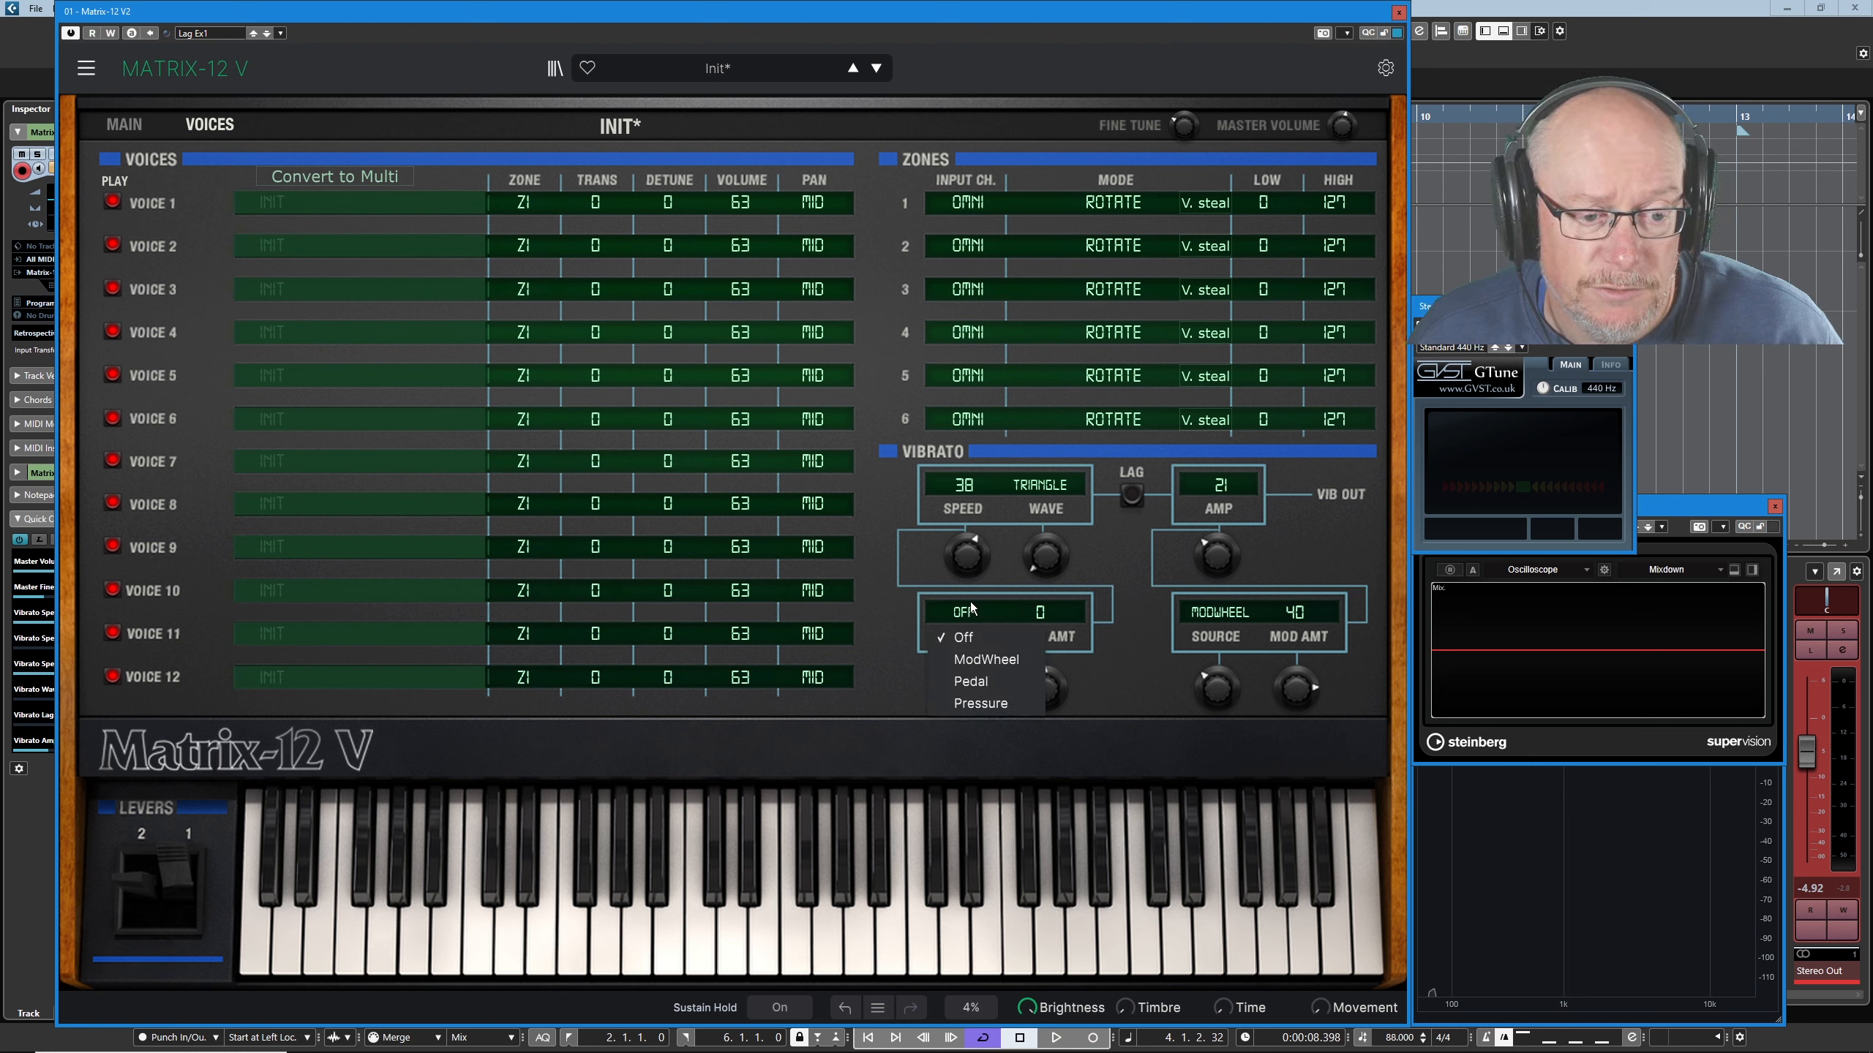
{"action": "left_click", "coordinate": [981, 703]}
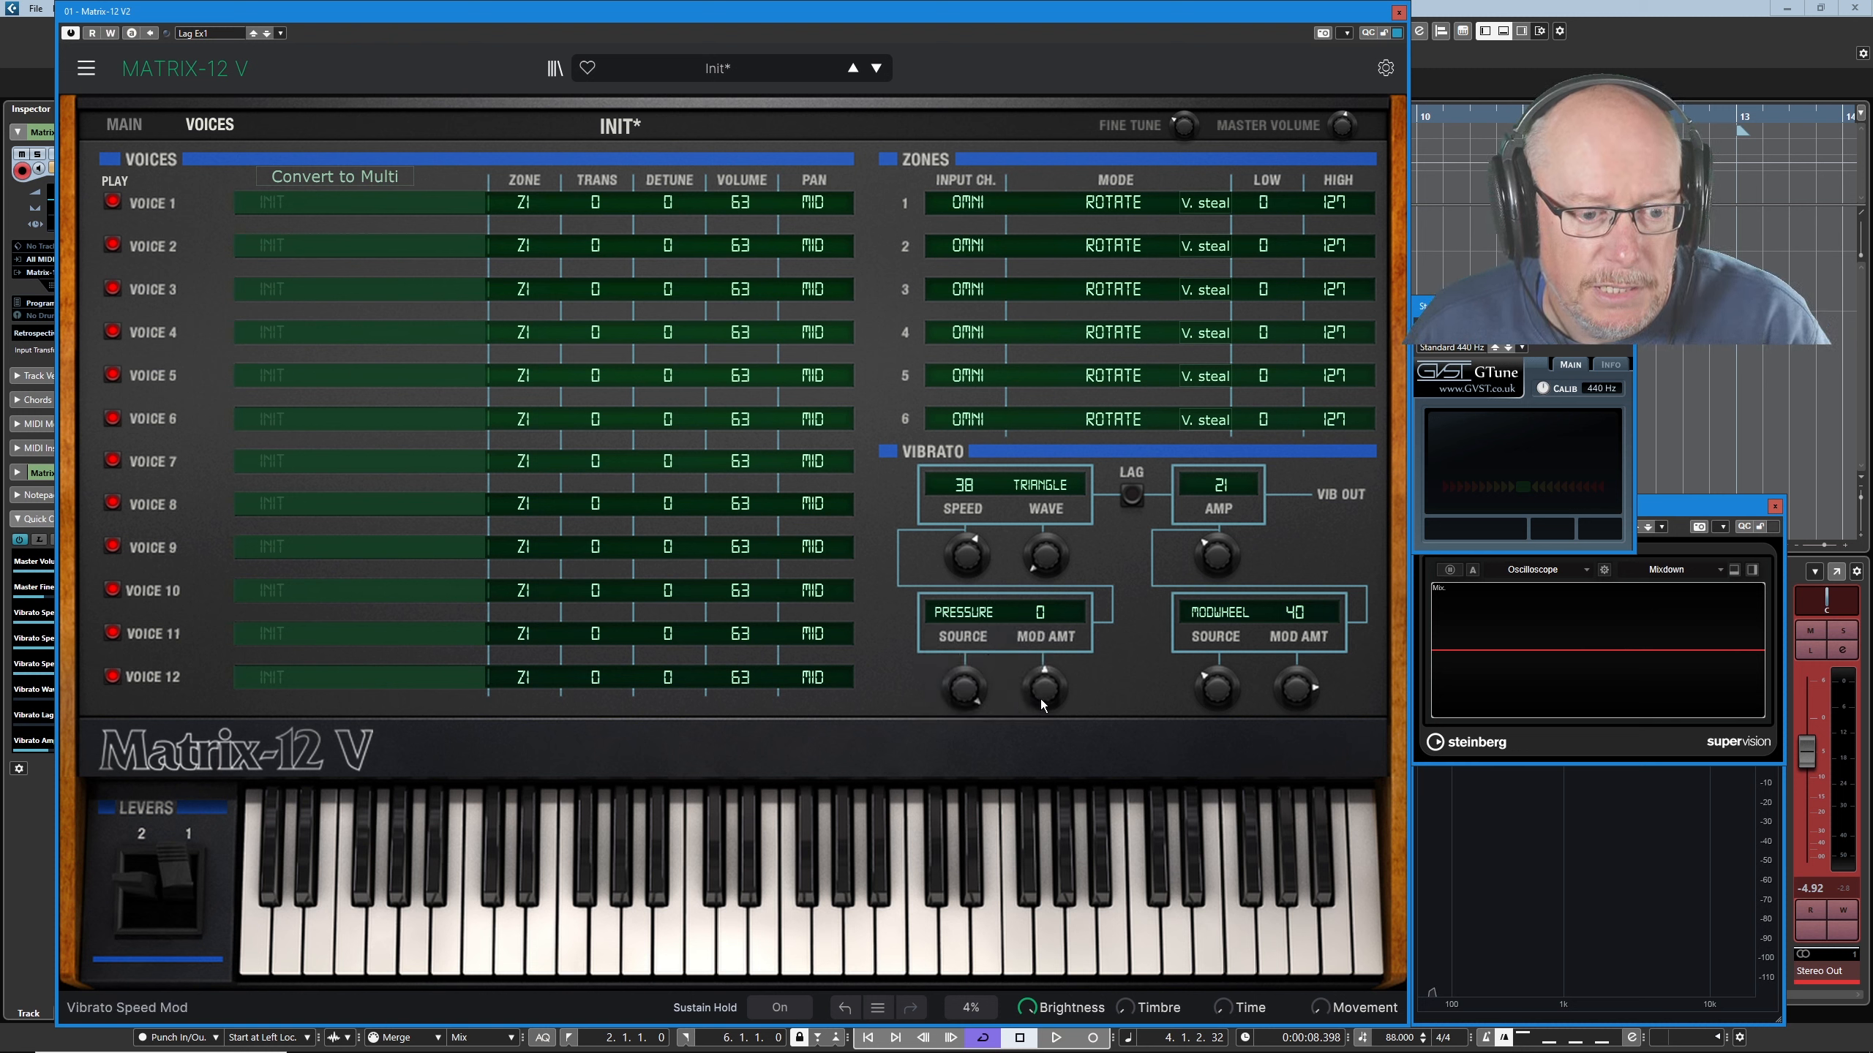
{"action": "left_click_drag", "start_coordinate": [1052, 684], "coordinate": [1052, 666]}
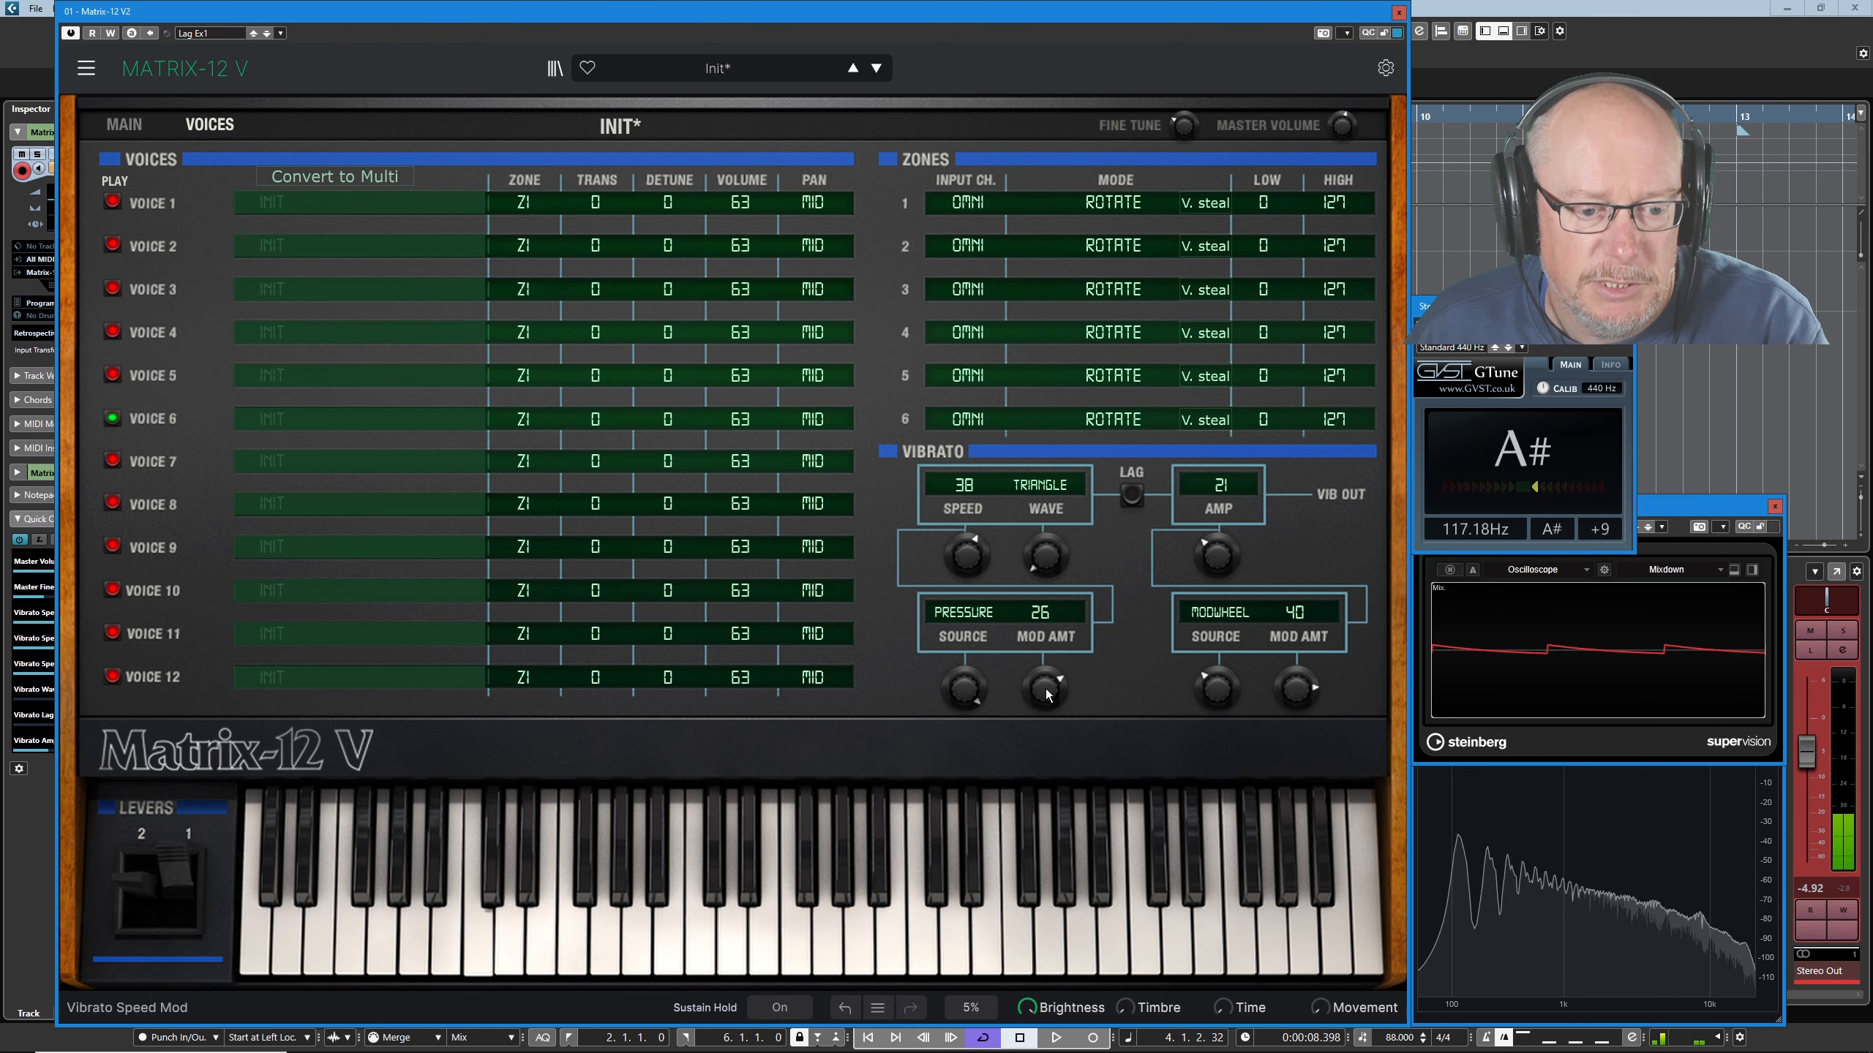
{"action": "left_click_drag", "start_coordinate": [1044, 689], "coordinate": [1044, 661]}
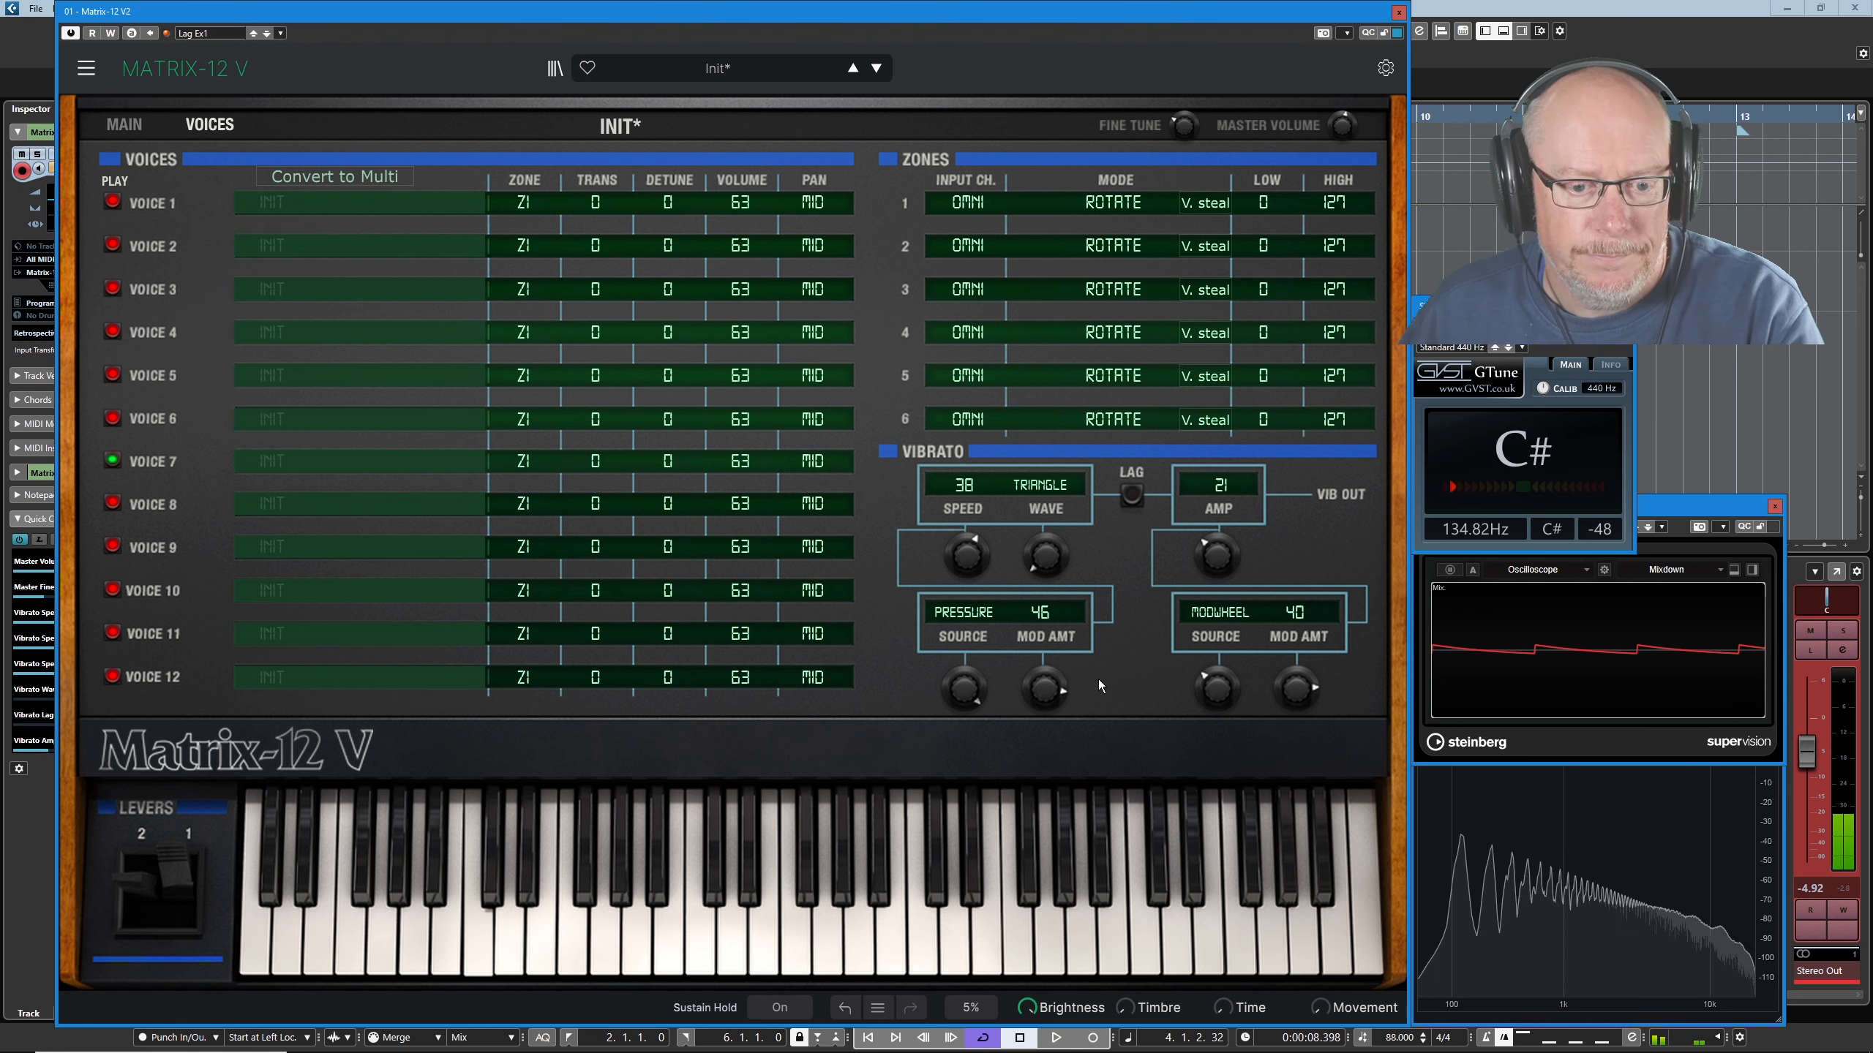
Reload the Init preset, check its vibrato settings on the Voices page, and return to the Main page.
{"action": "left_click", "coordinate": [853, 69]}
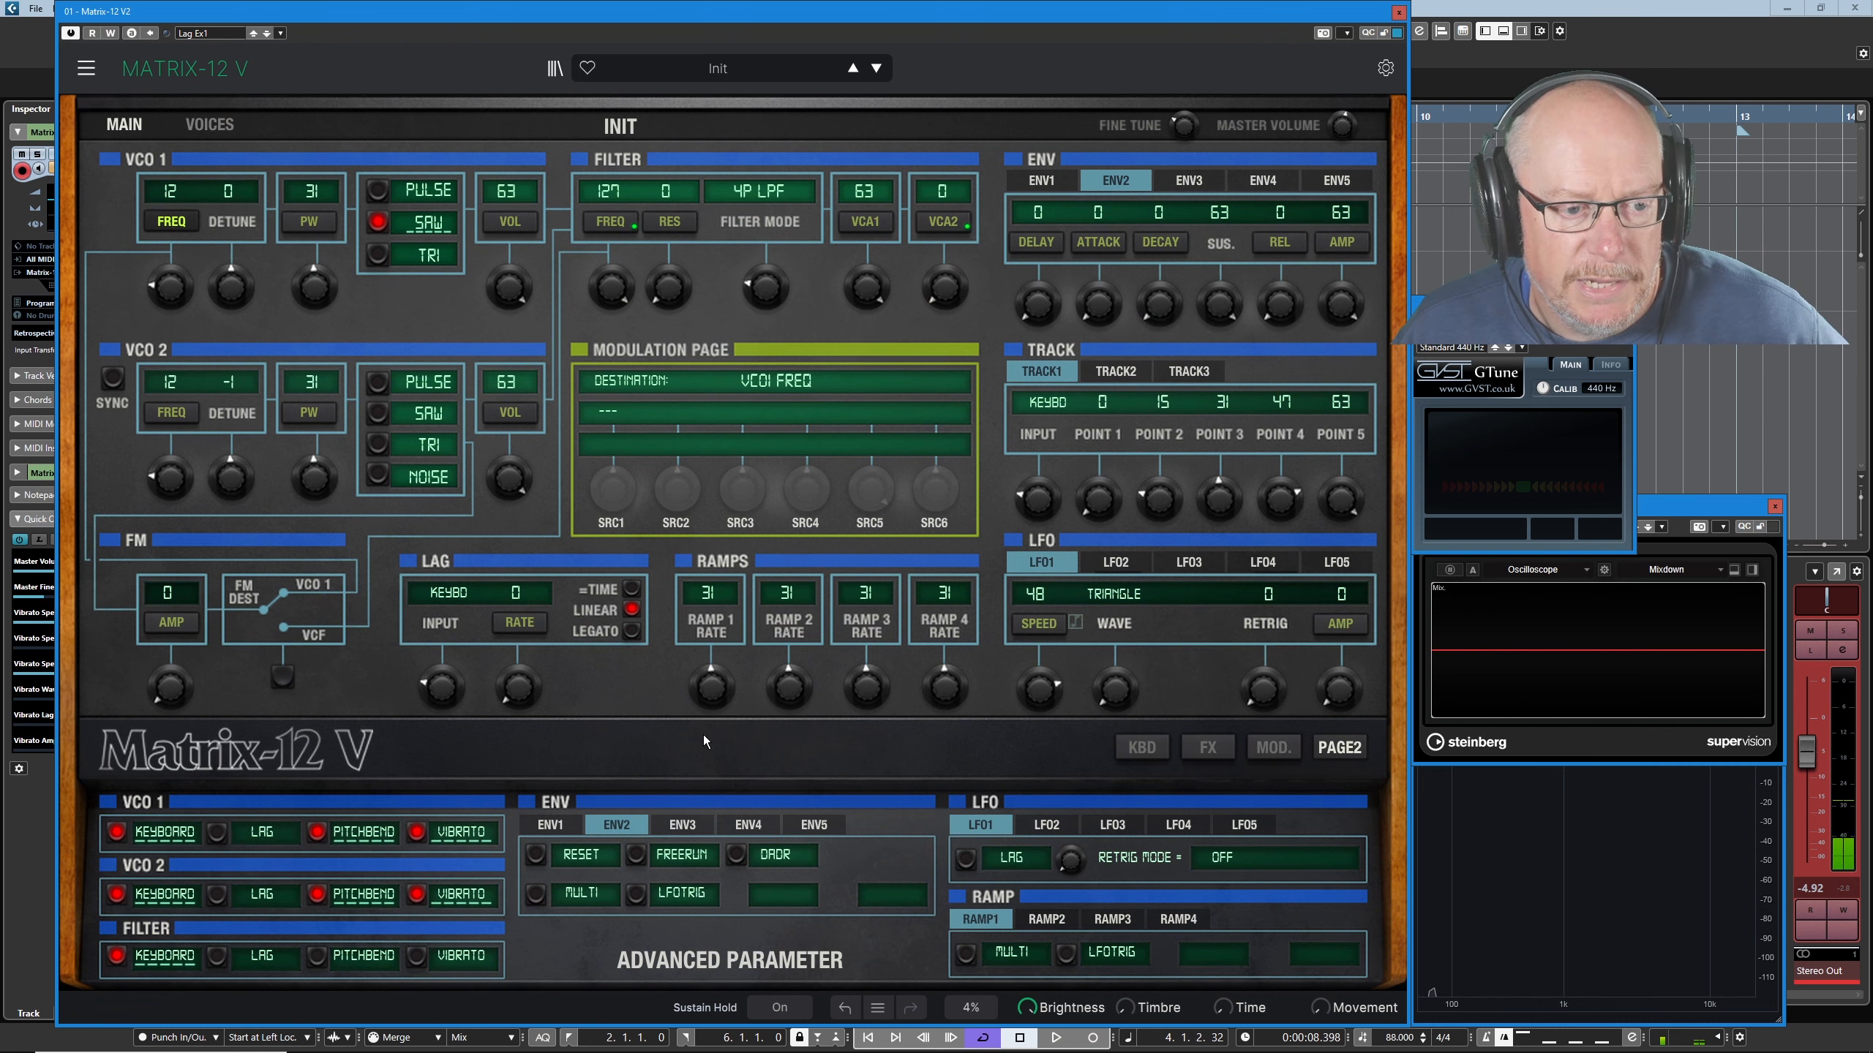
{"action": "left_click", "coordinate": [210, 126]}
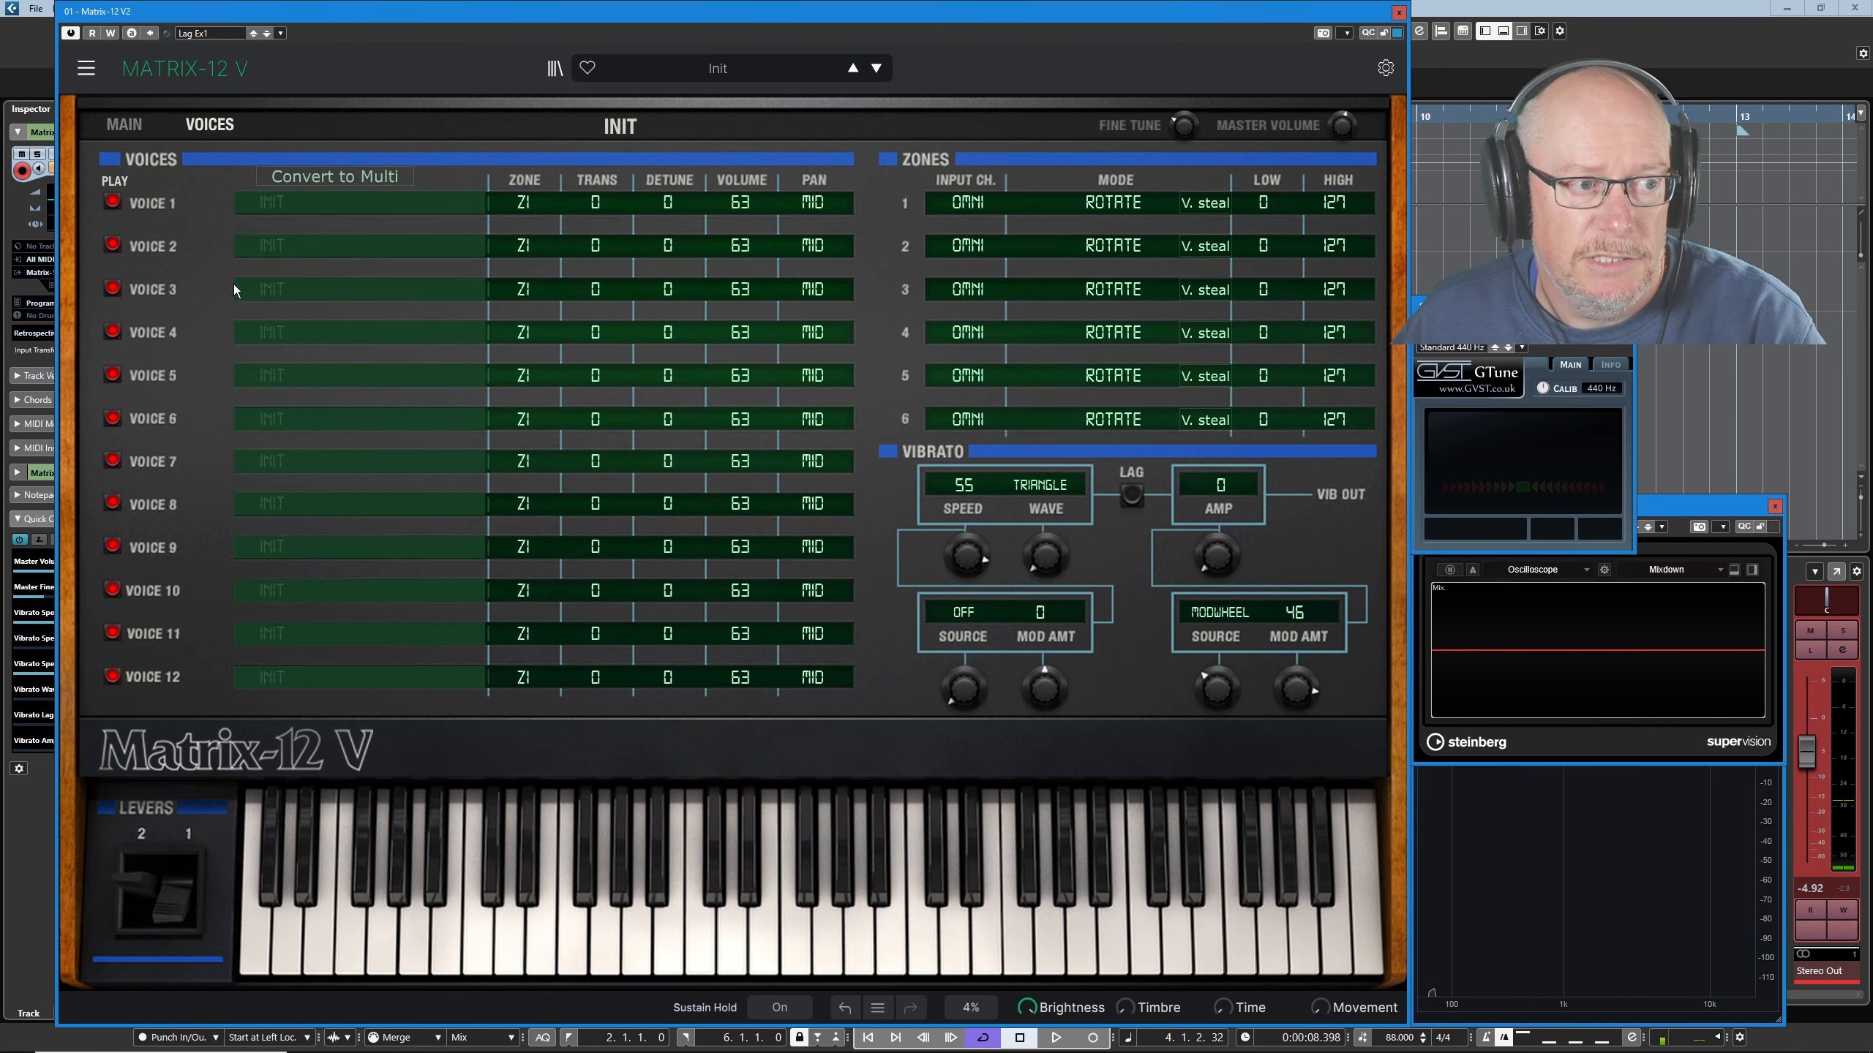
{"action": "left_click", "coordinate": [122, 134]}
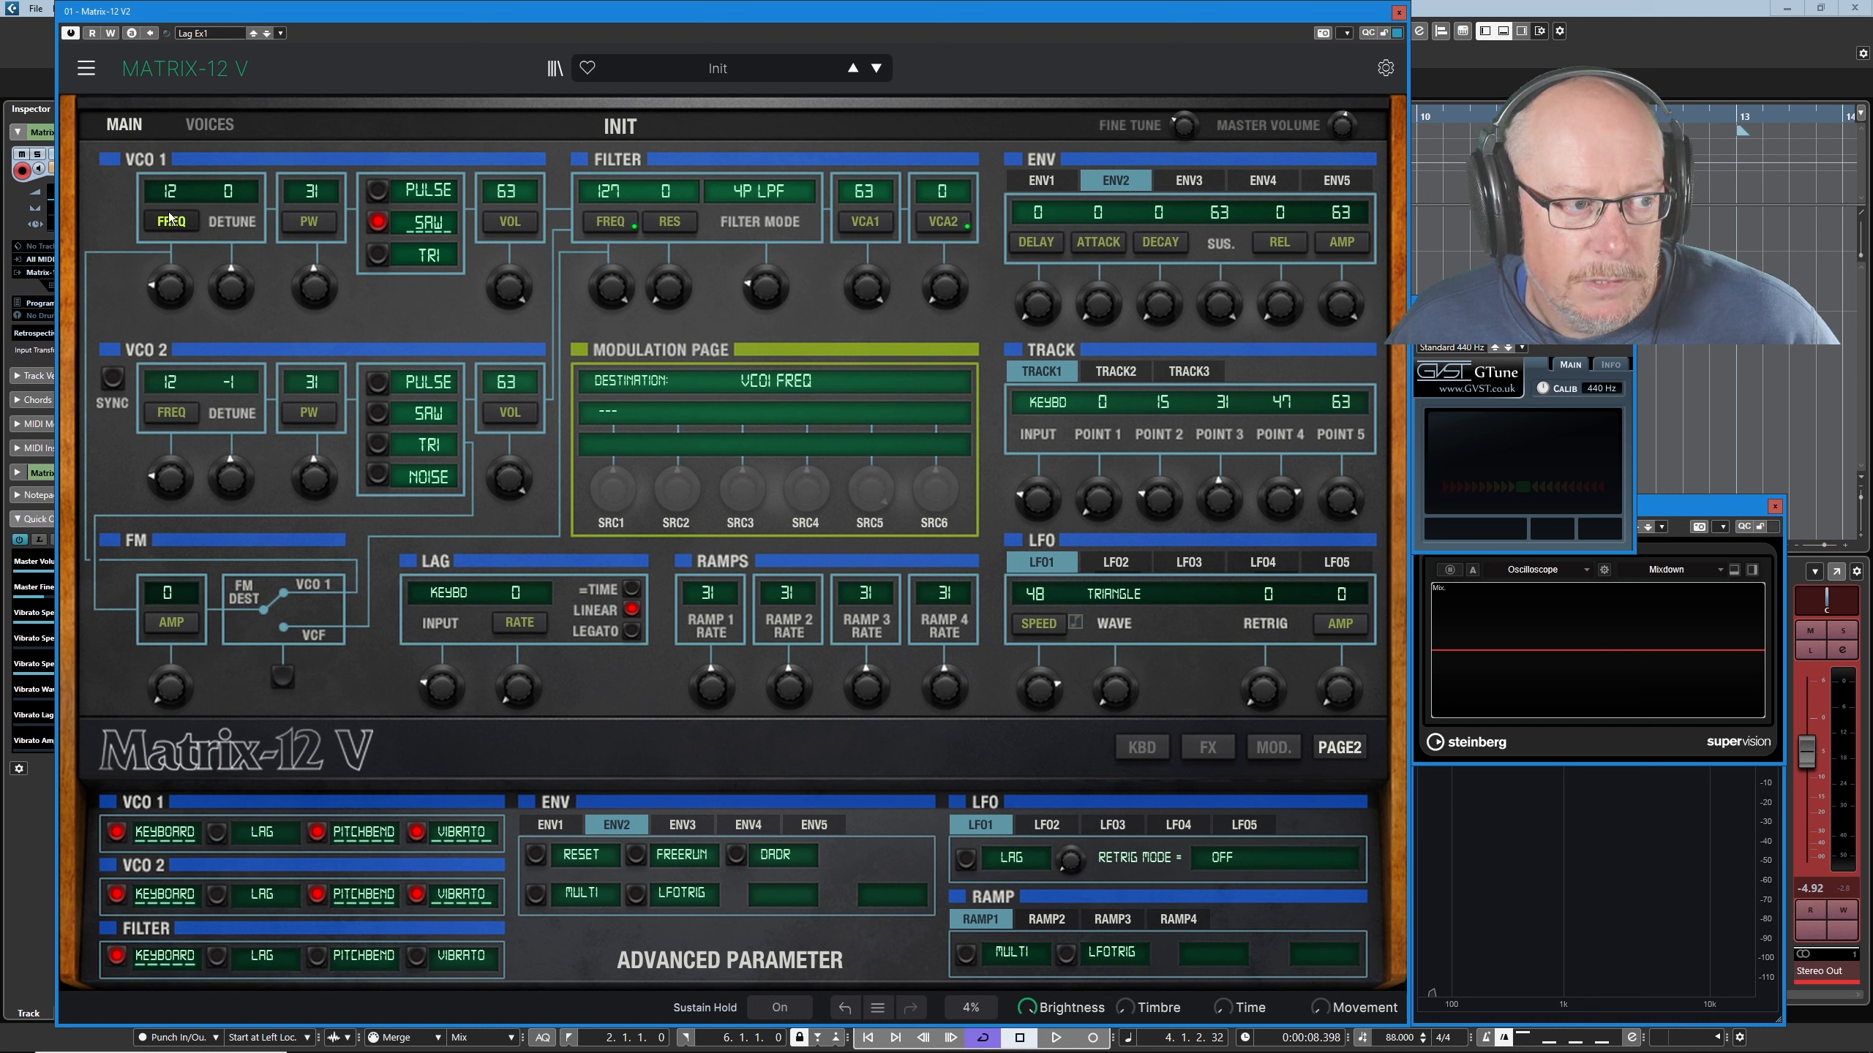
Assign Ramp 1 as the first modulation source for VCO 1 frequency and set the Ramp 1 rate to 50.
{"action": "left_click", "coordinate": [609, 411]}
{"action": "left_click", "coordinate": [877, 662]}
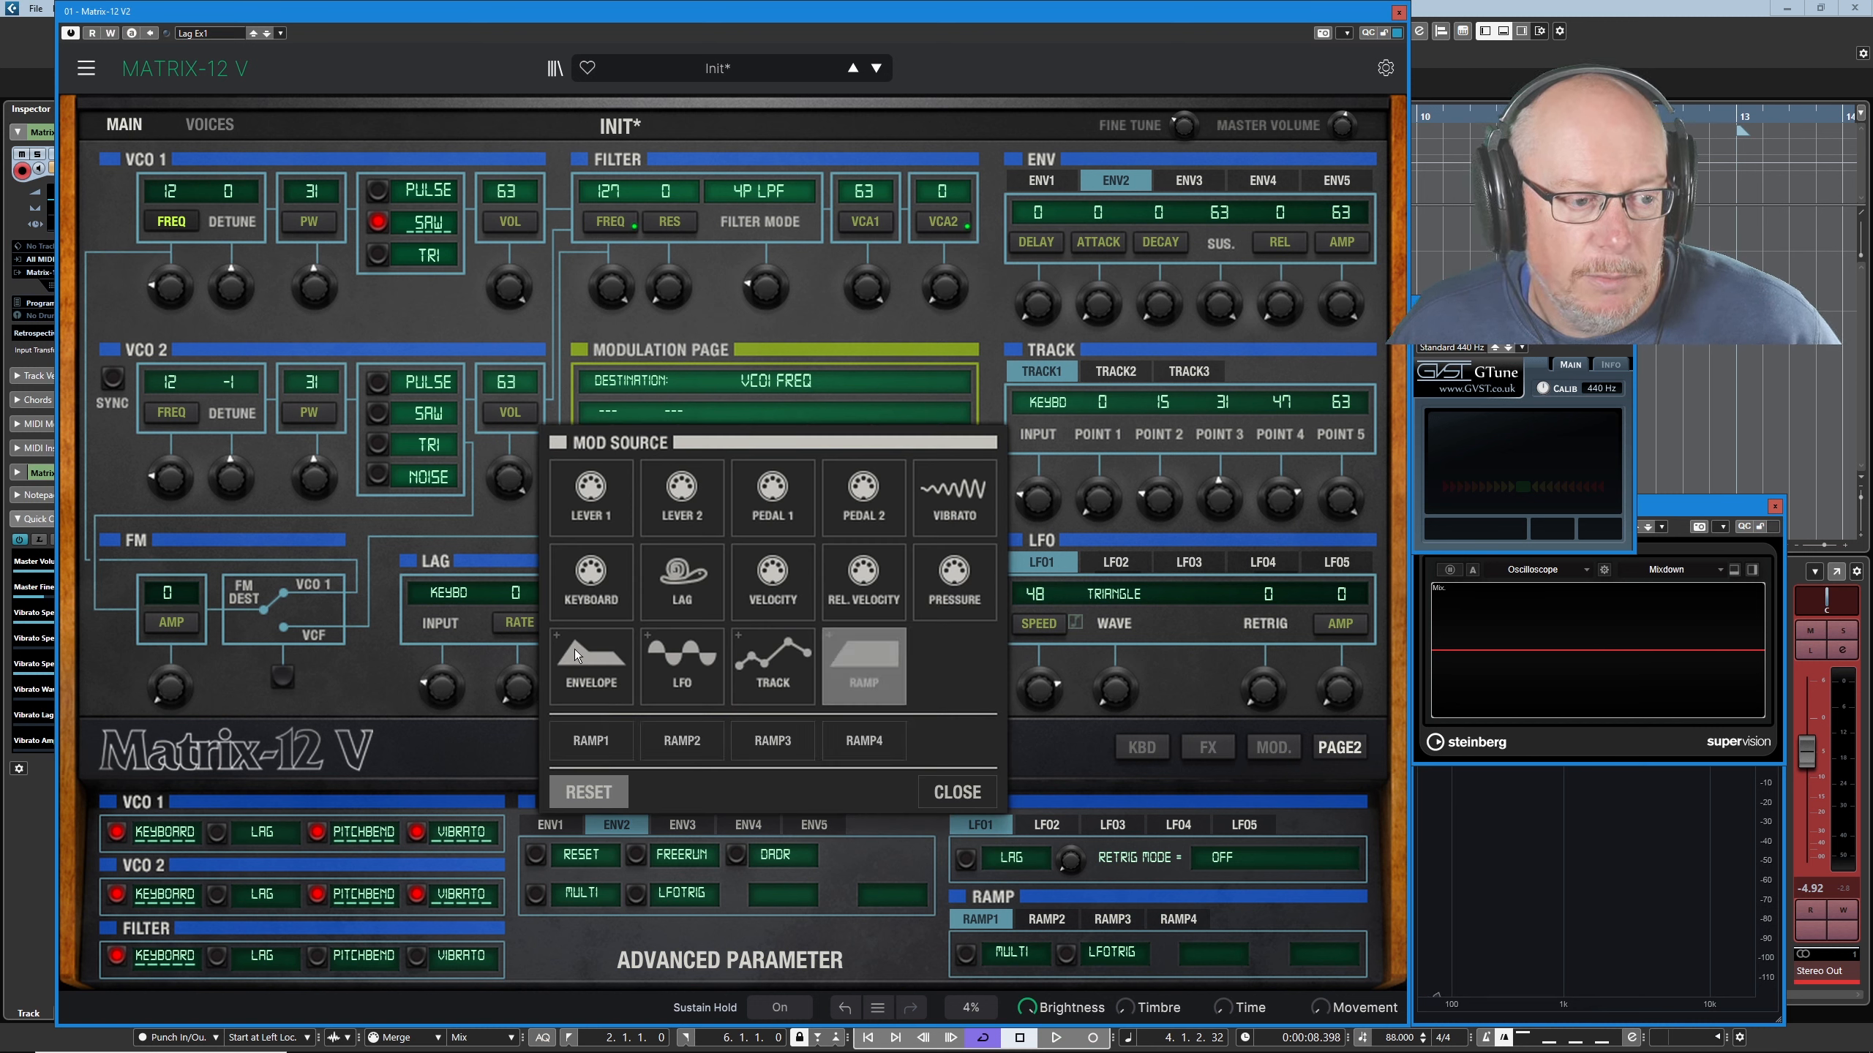
{"action": "left_click", "coordinate": [609, 739]}
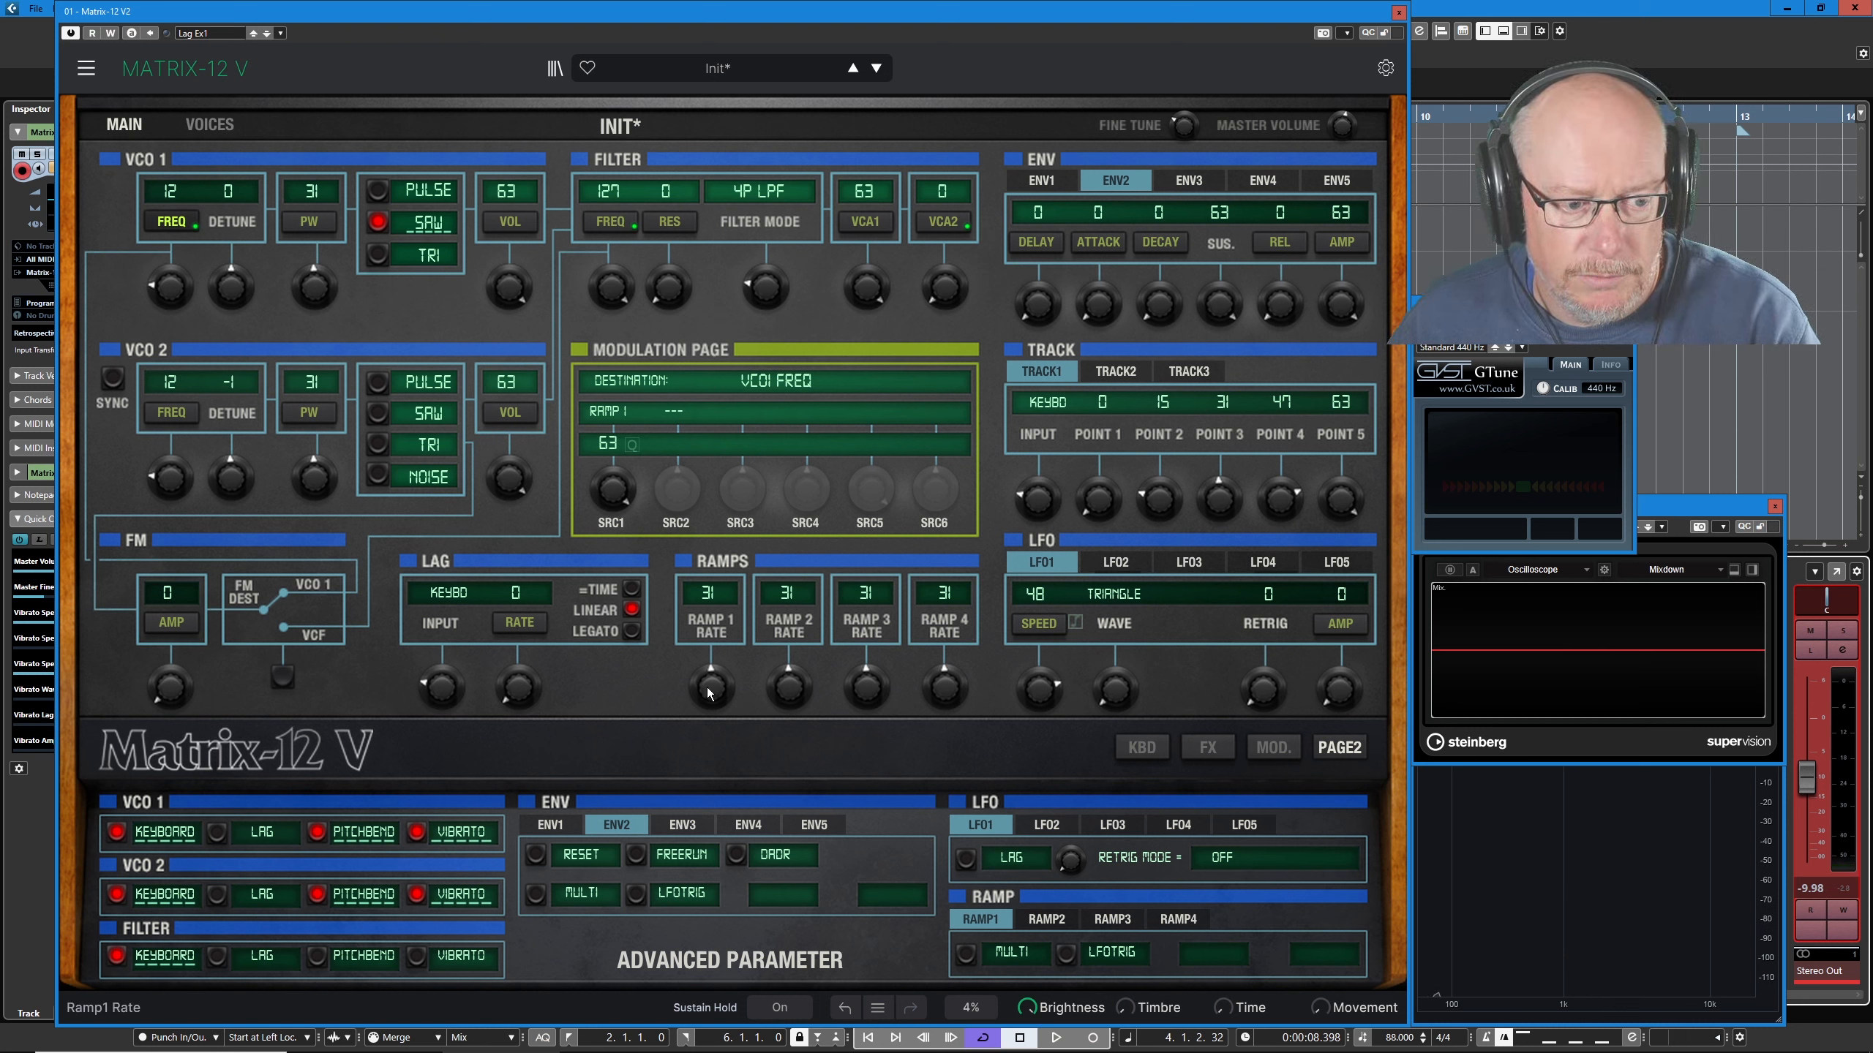
{"action": "left_click_drag", "start_coordinate": [711, 687], "coordinate": [711, 719]}
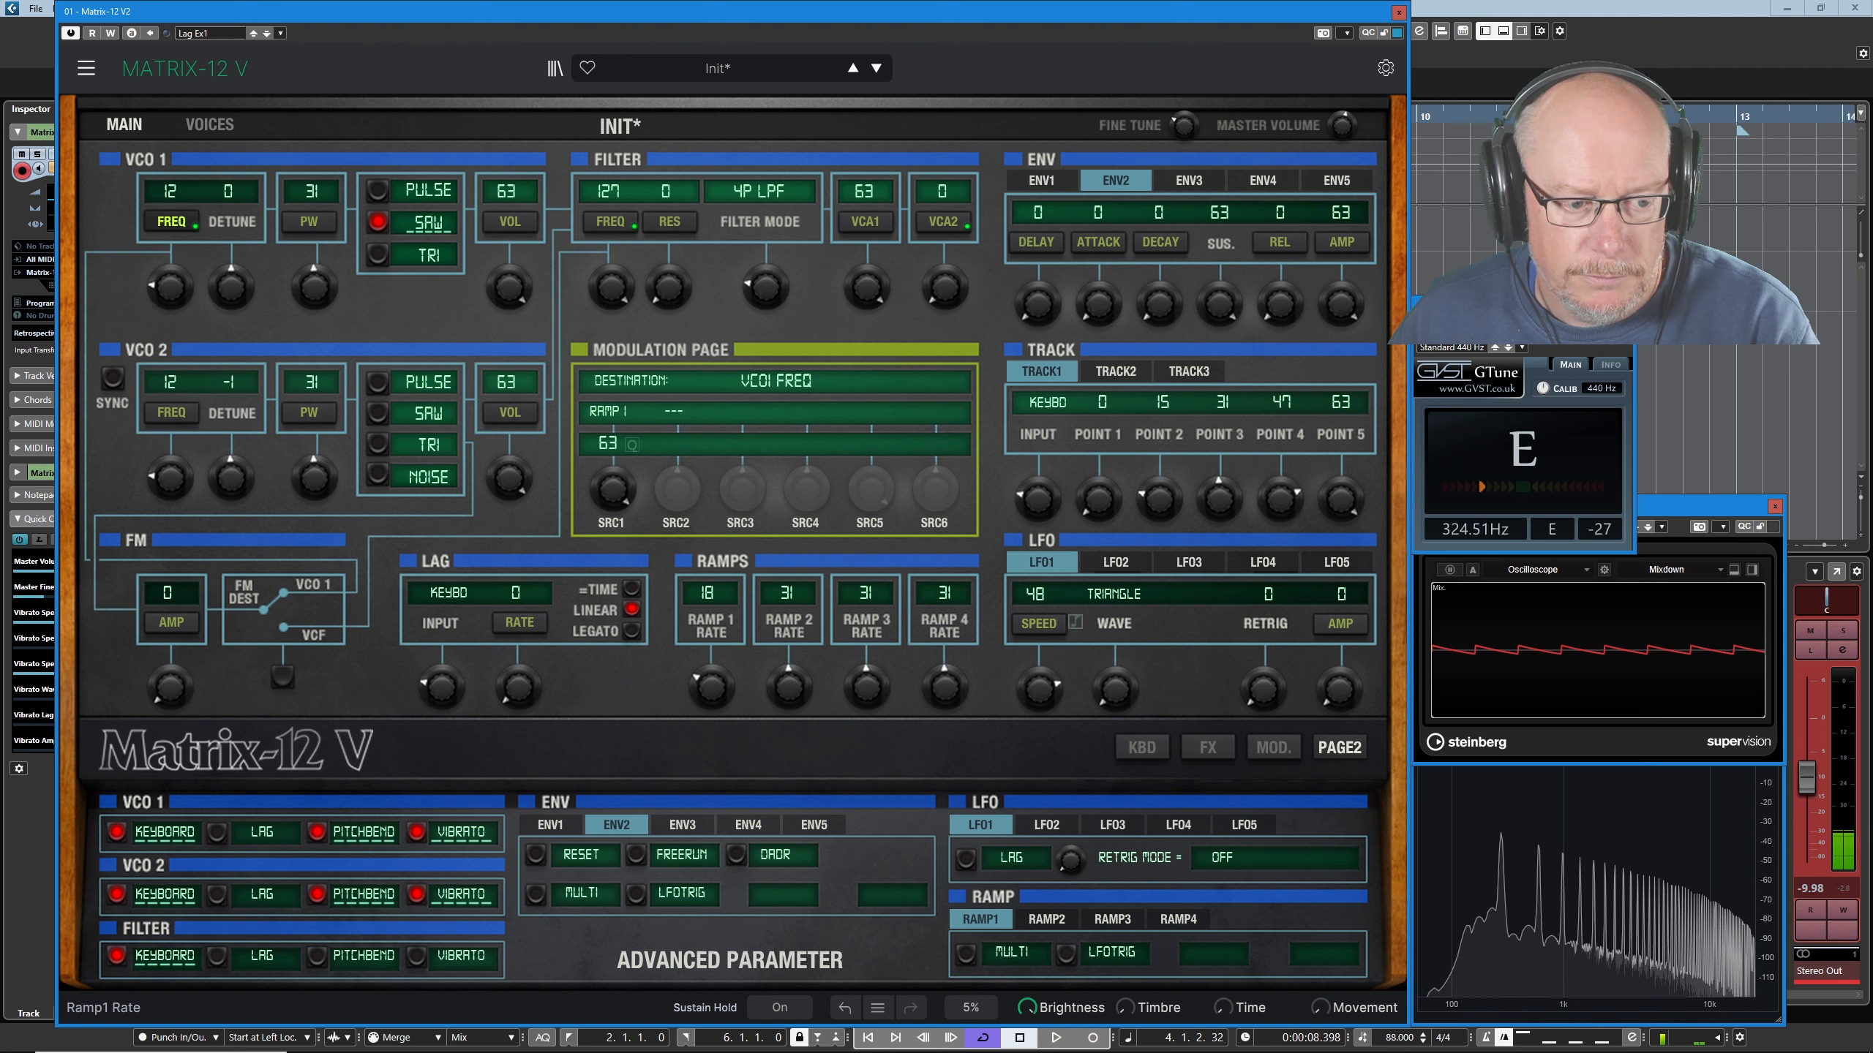
{"action": "left_click_drag", "start_coordinate": [711, 688], "coordinate": [711, 613]}
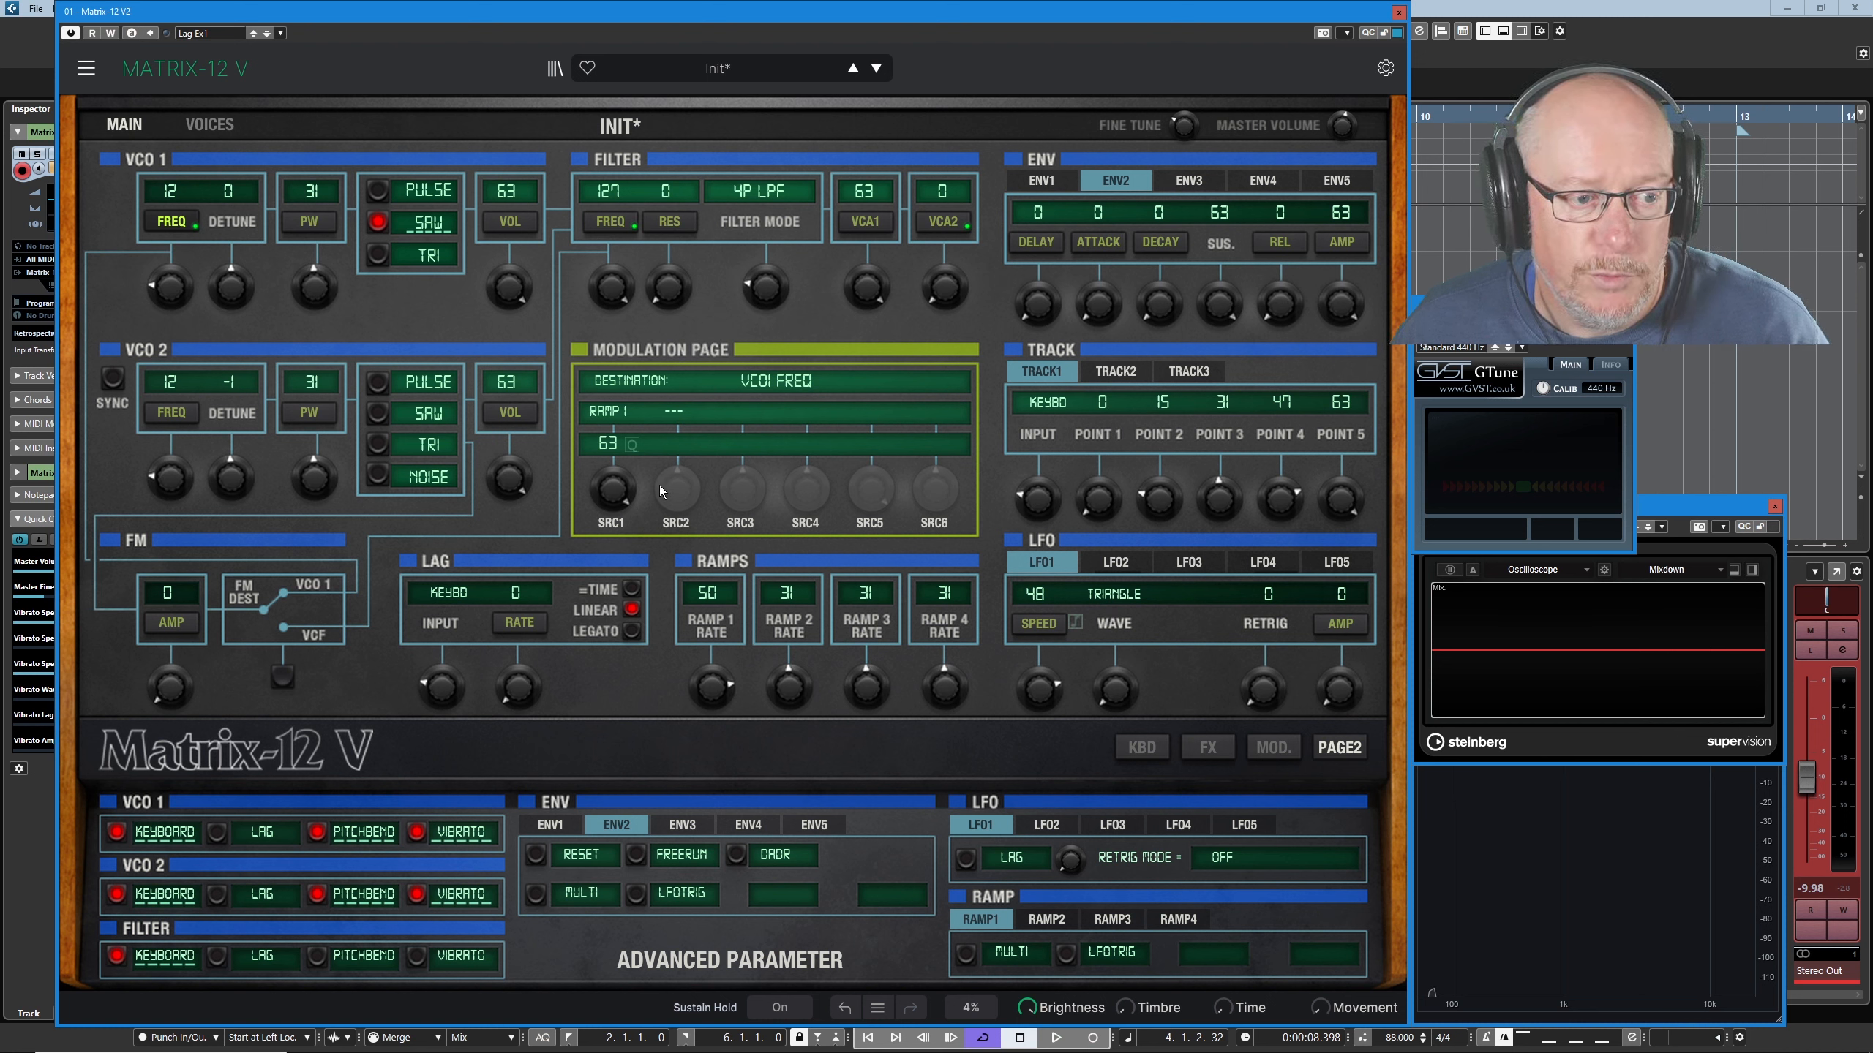
Replace Ramp 1 with LFO 1 as the VCO 1 frequency source, and set LFO 1 to speed 37 and amp 63.
{"action": "left_click", "coordinate": [617, 416]}
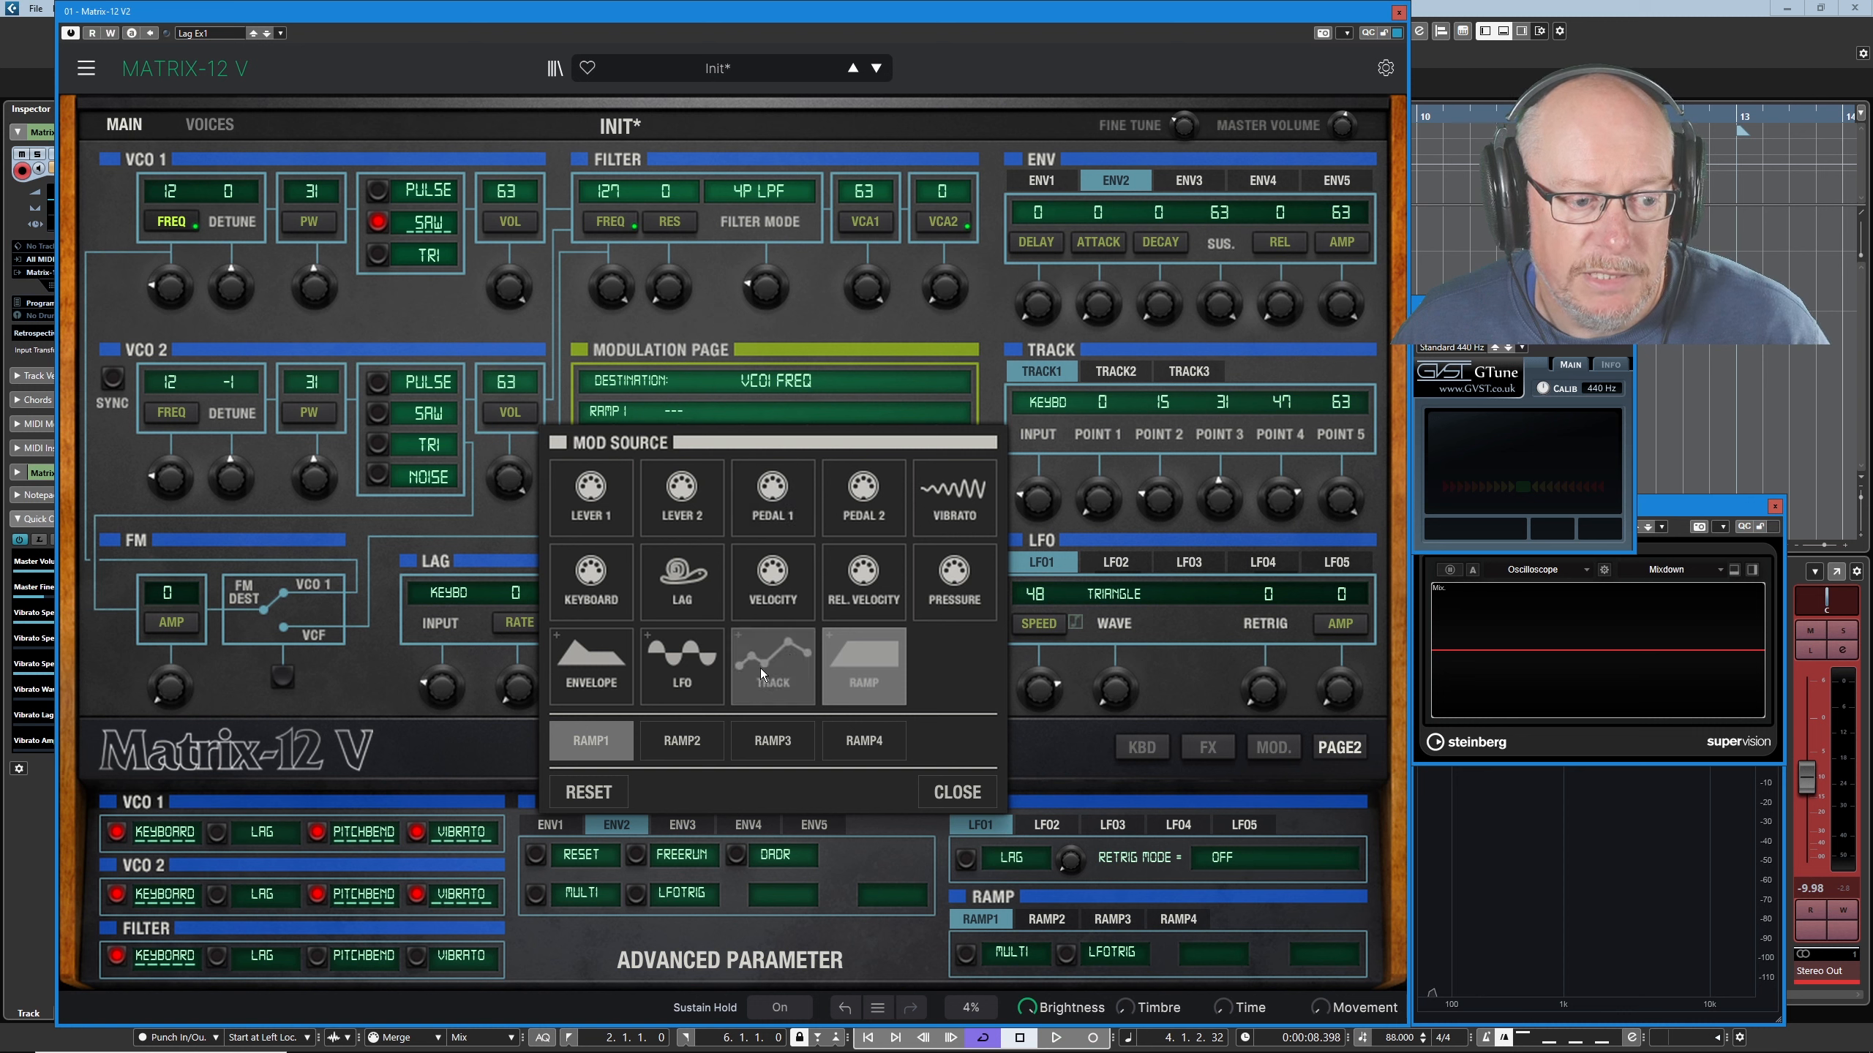
{"action": "left_click", "coordinate": [693, 654]}
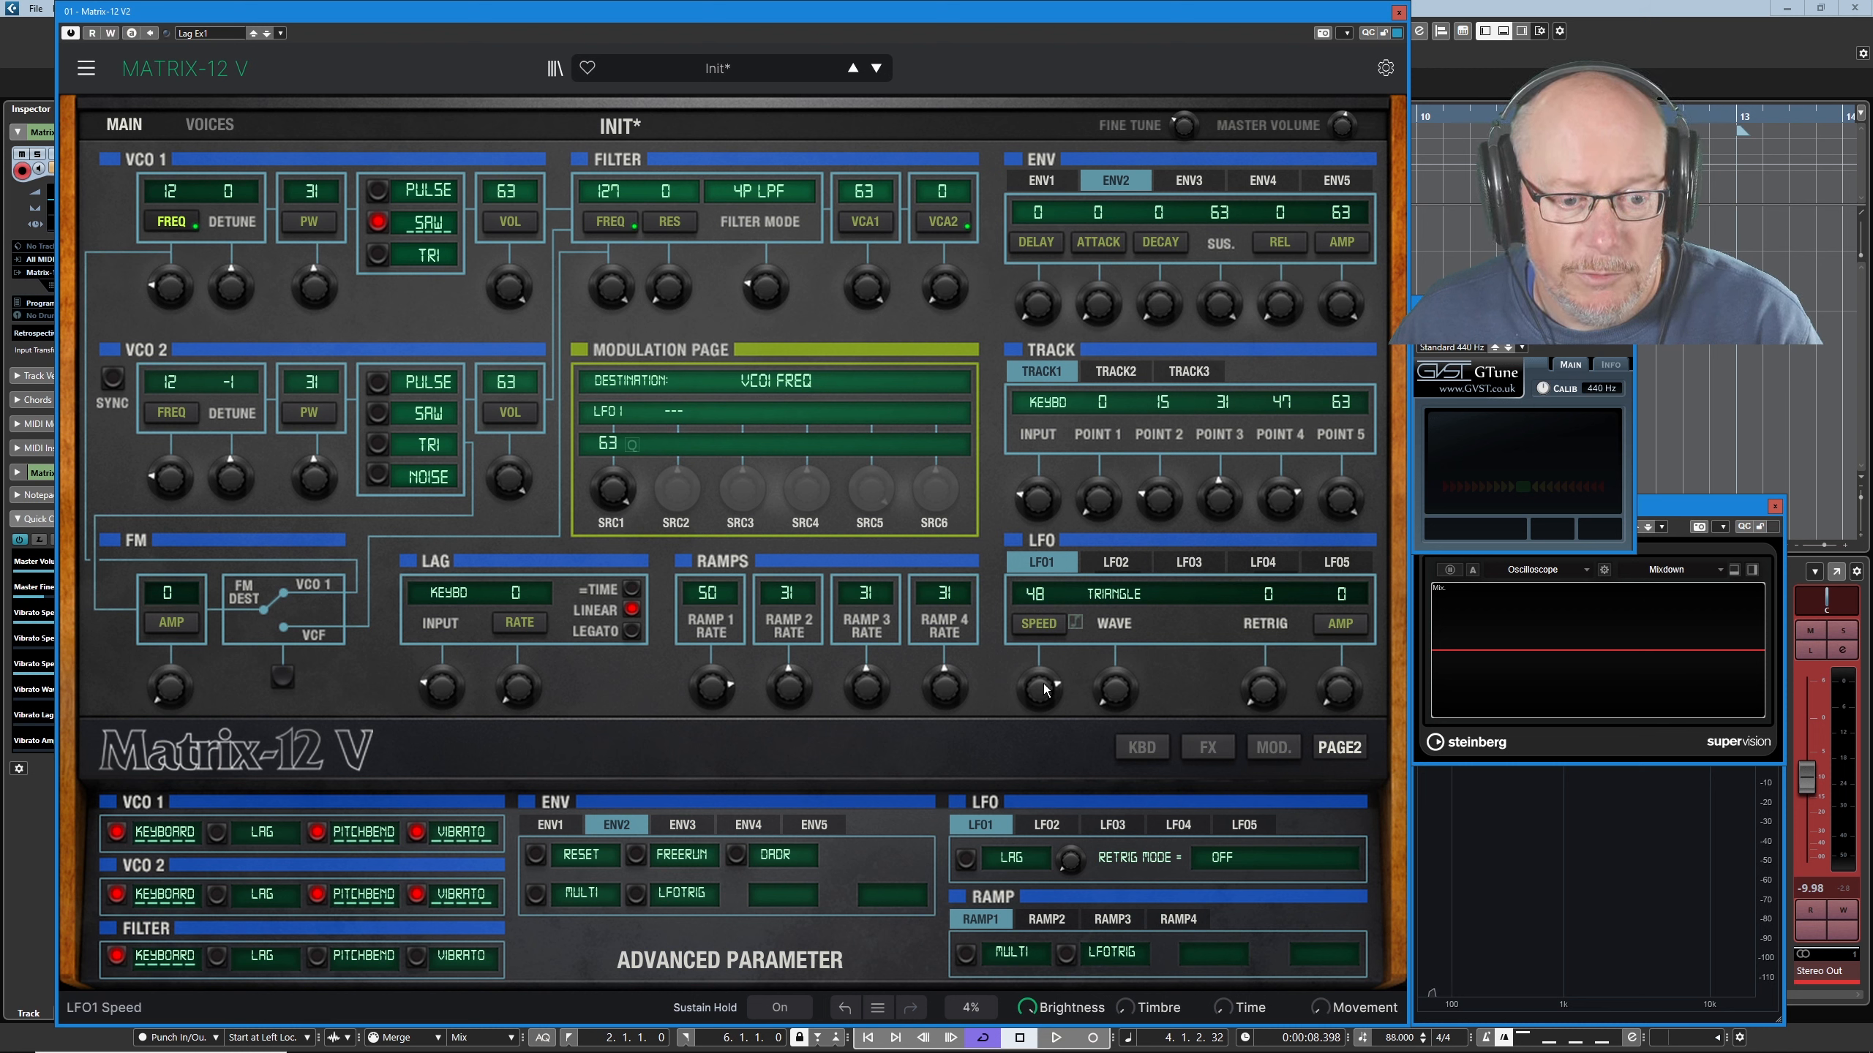
{"action": "left_click_drag", "start_coordinate": [1039, 690], "coordinate": [1039, 716]}
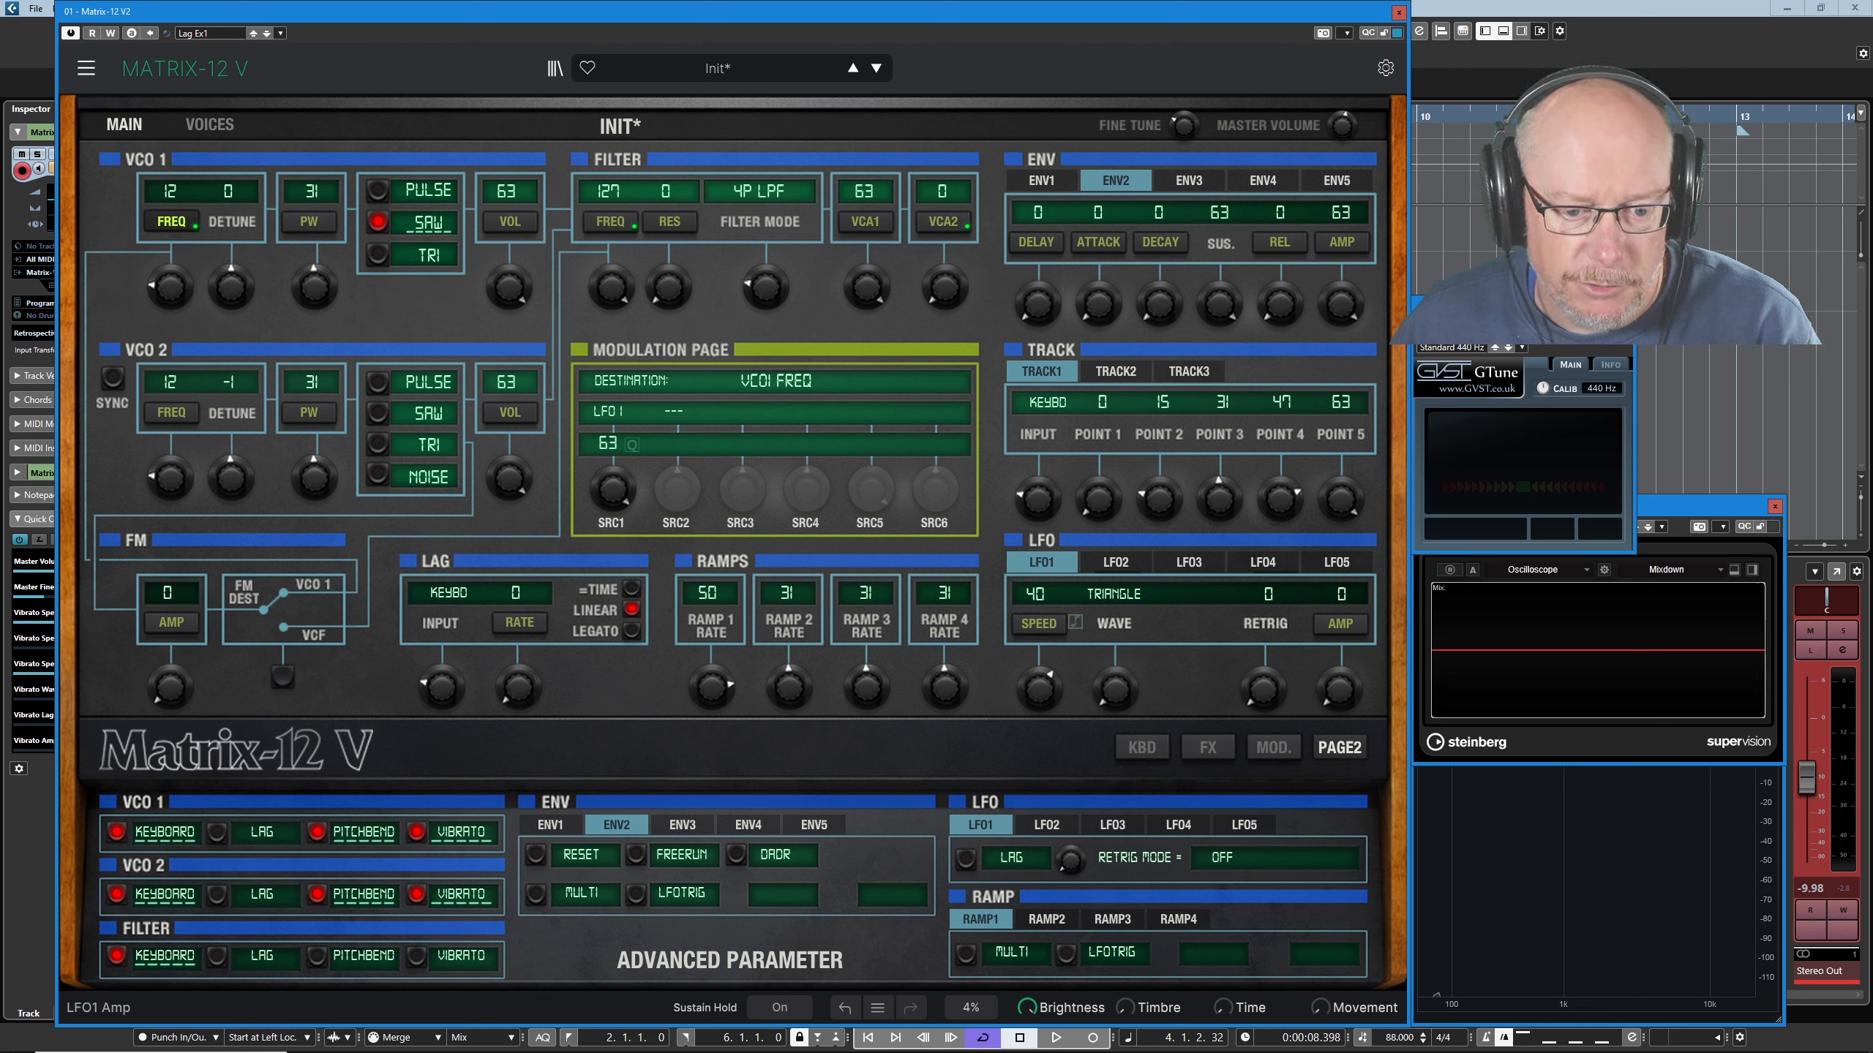
{"action": "left_click_drag", "start_coordinate": [1337, 690], "coordinate": [1338, 649]}
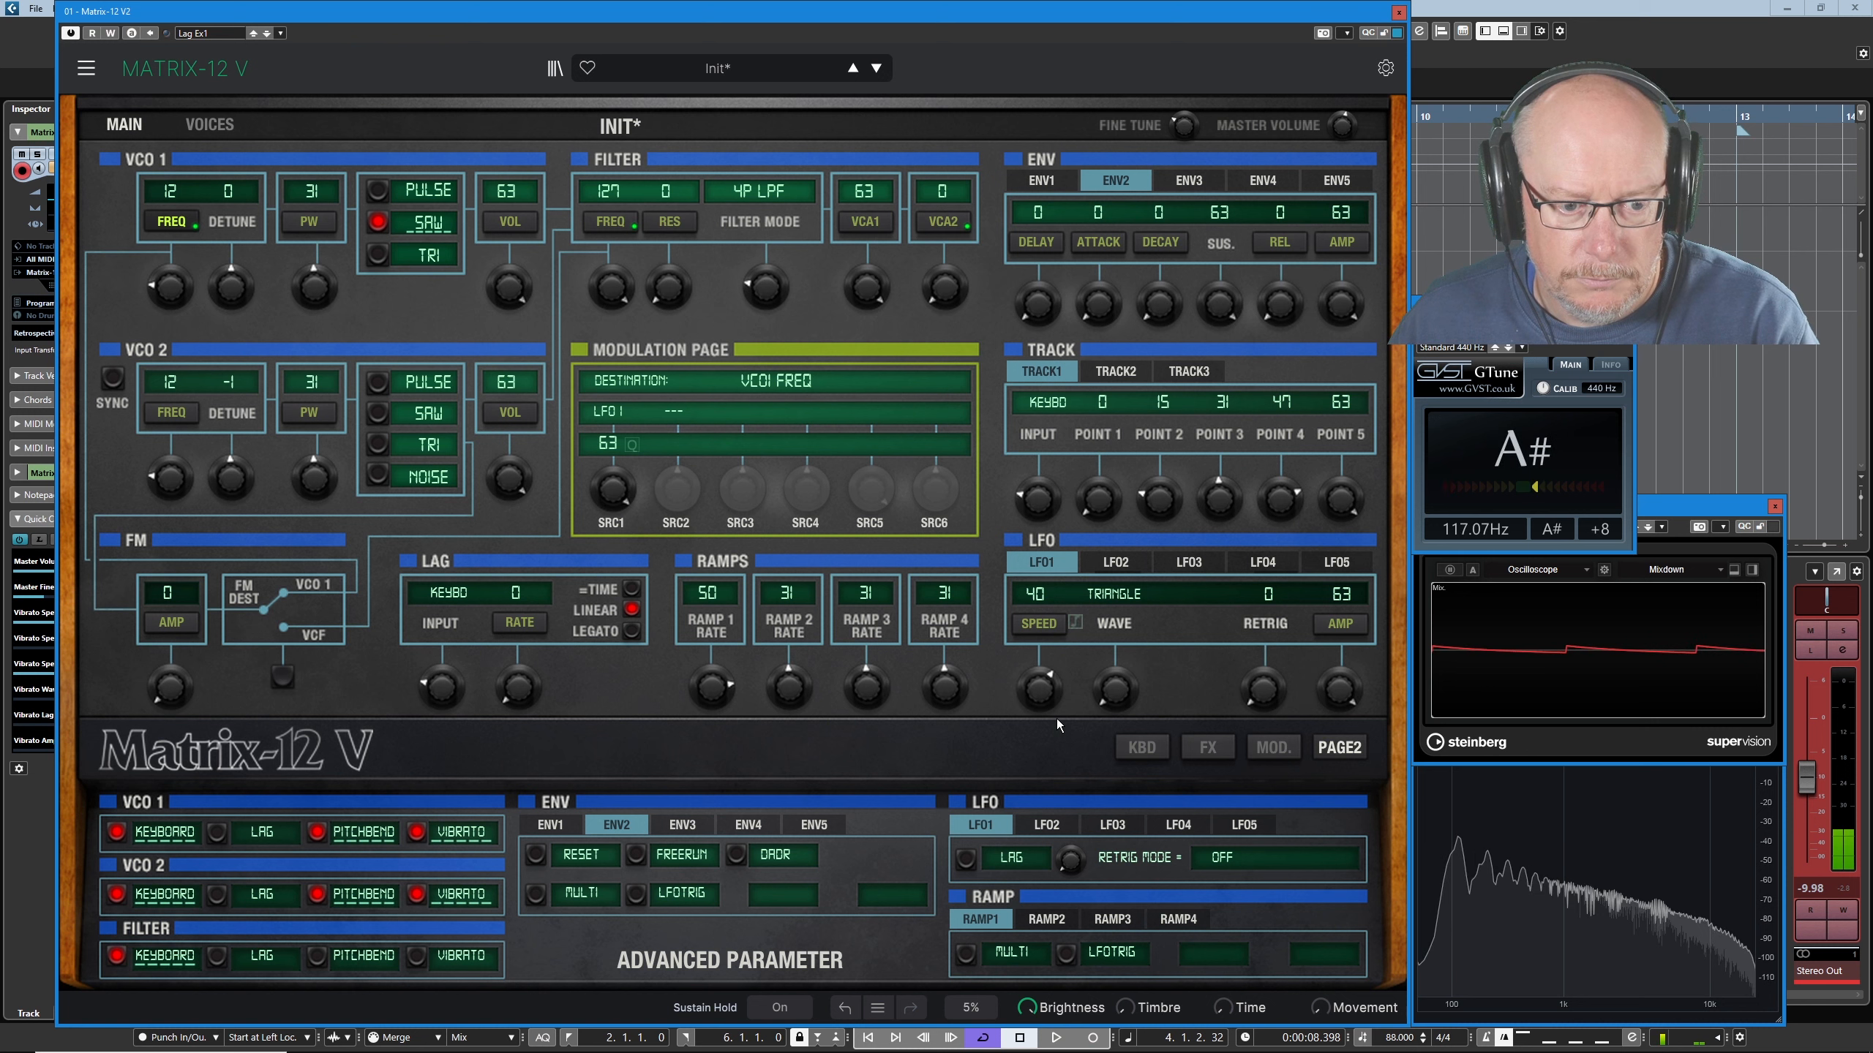
{"action": "left_click_drag", "start_coordinate": [1039, 690], "coordinate": [1039, 698]}
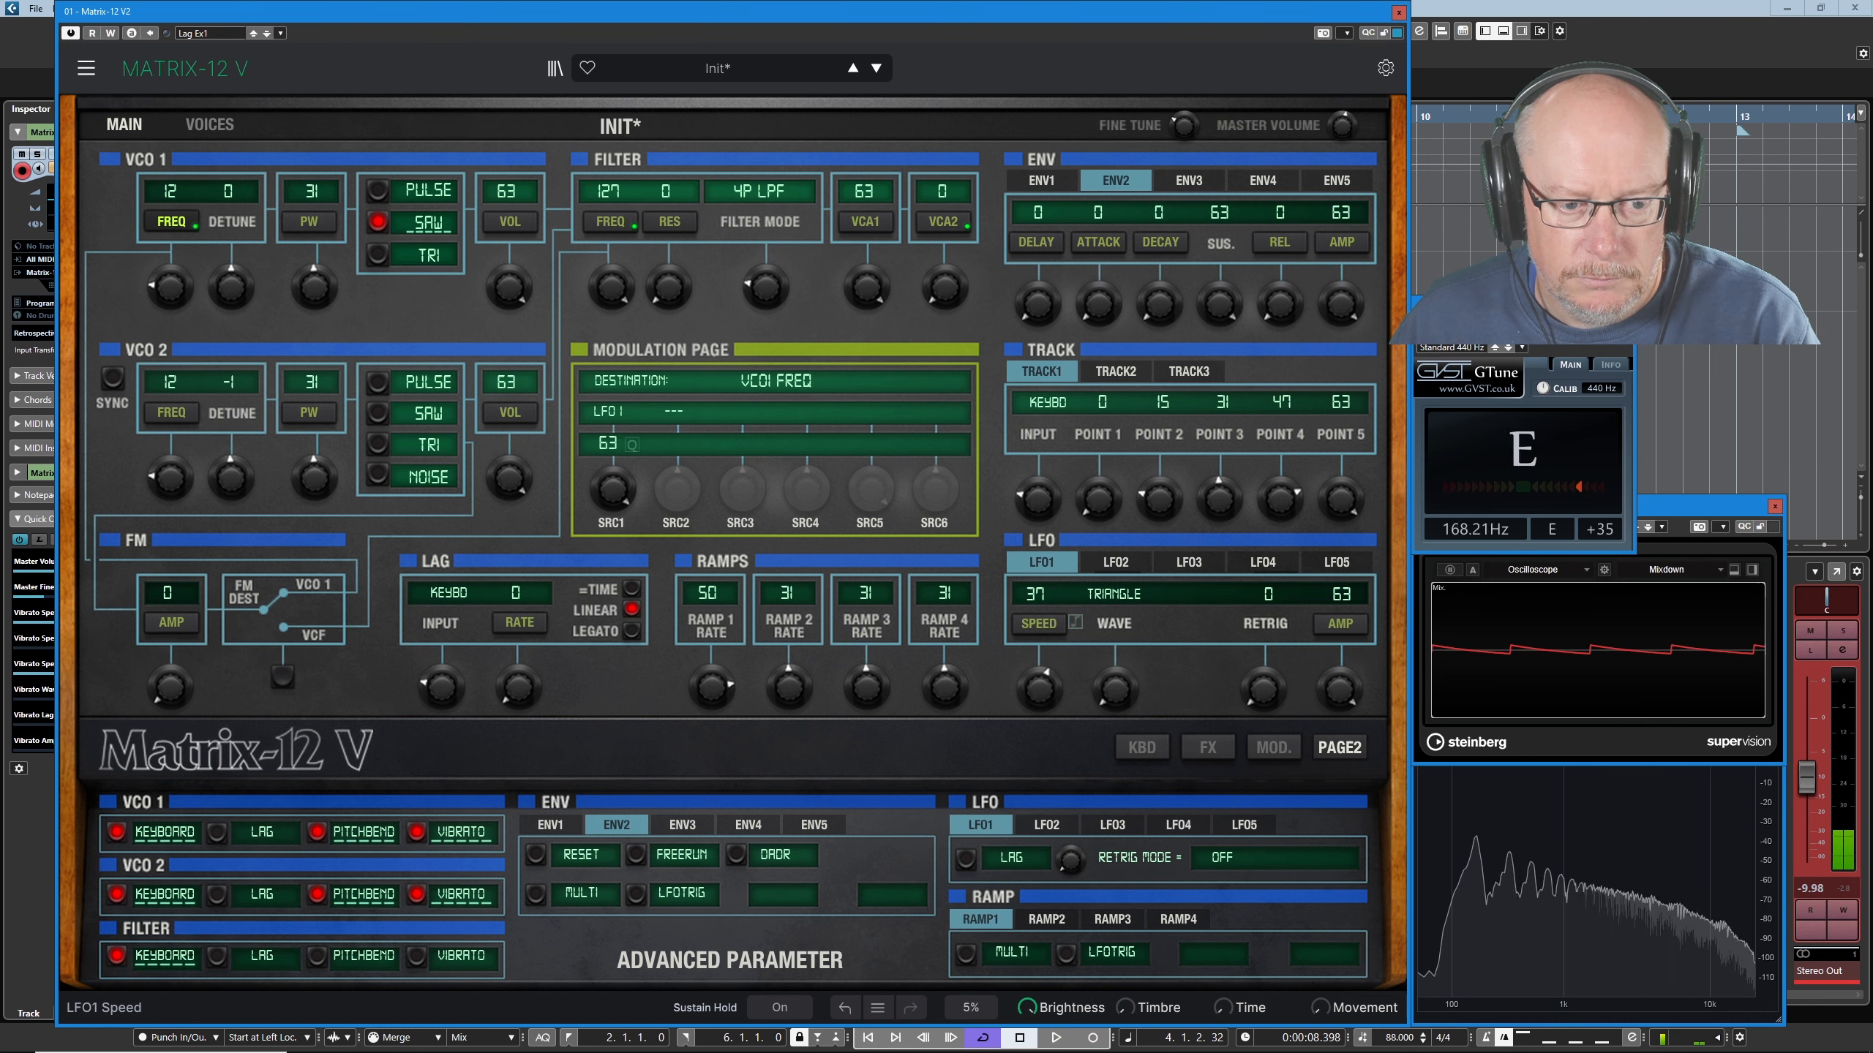
Set LFO 1 speed to 36 and assign Ramp 1 as its speed modulation source with an amount of 63.
{"action": "left_click_drag", "start_coordinate": [1039, 697], "coordinate": [1040, 700]}
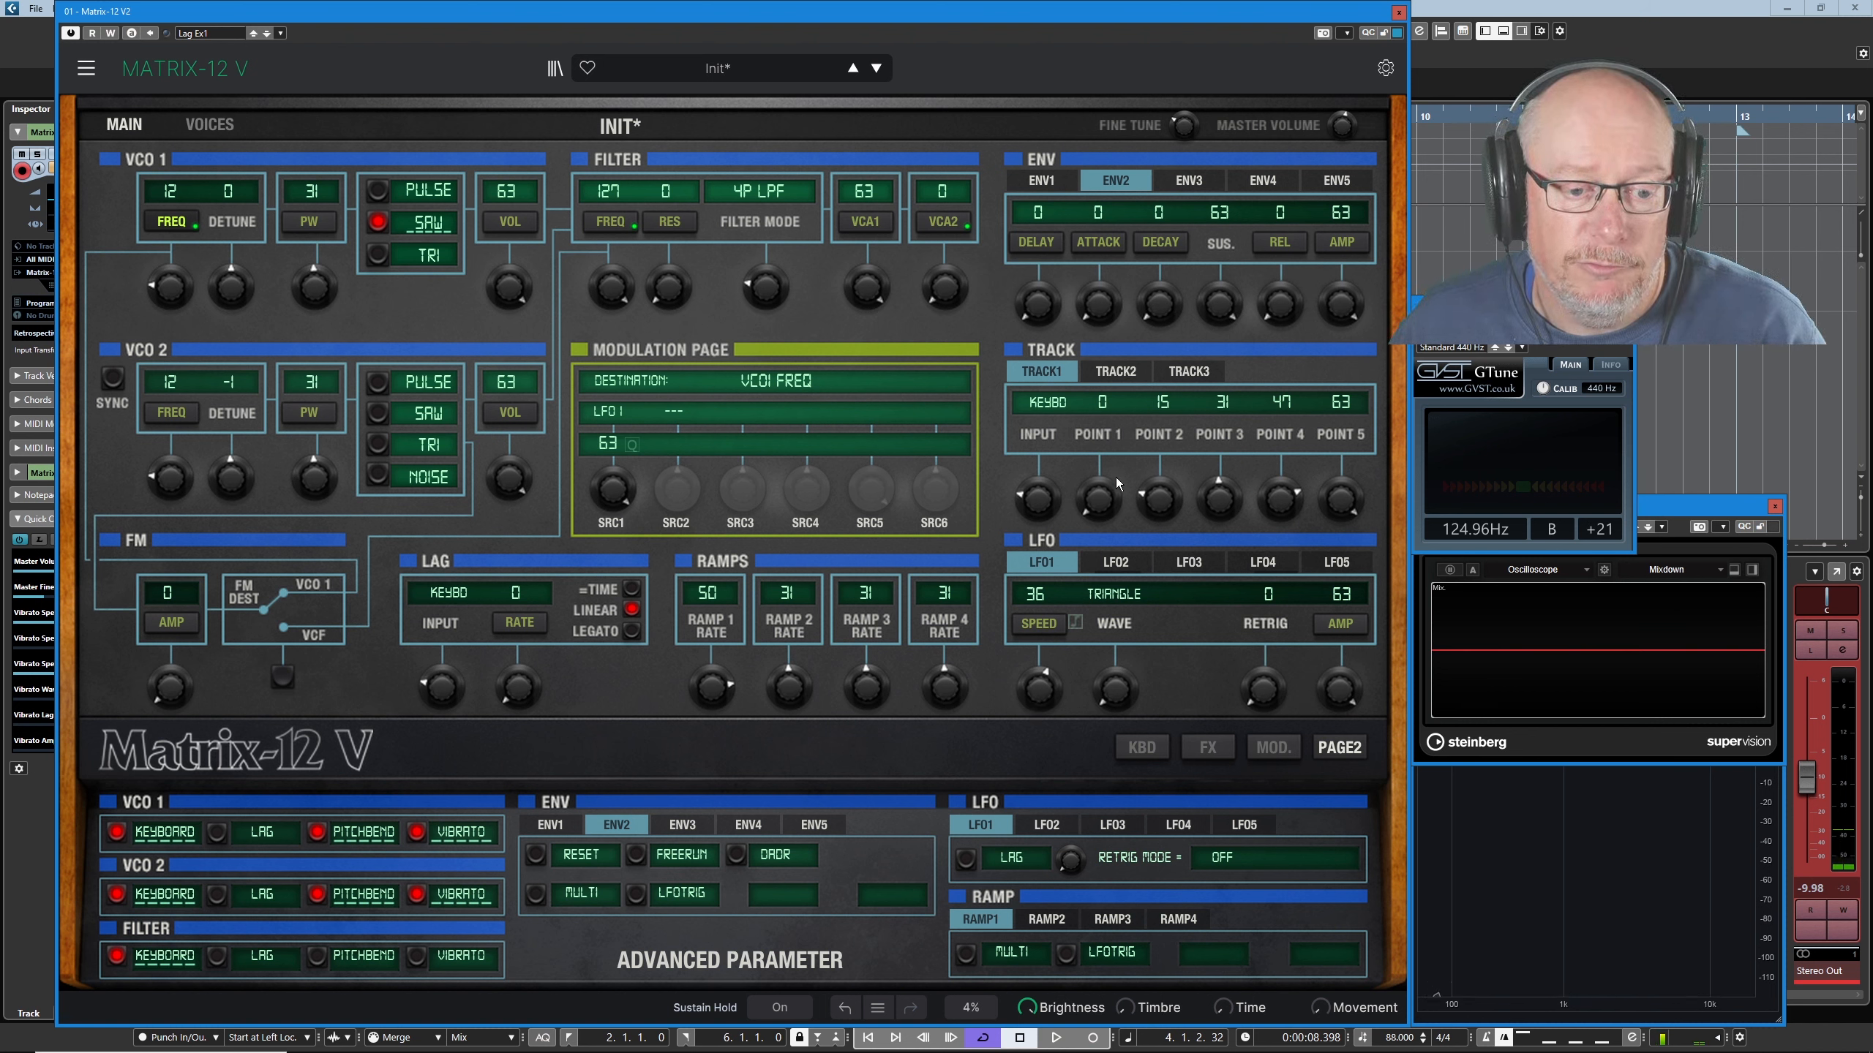
{"action": "left_click", "coordinate": [1052, 626]}
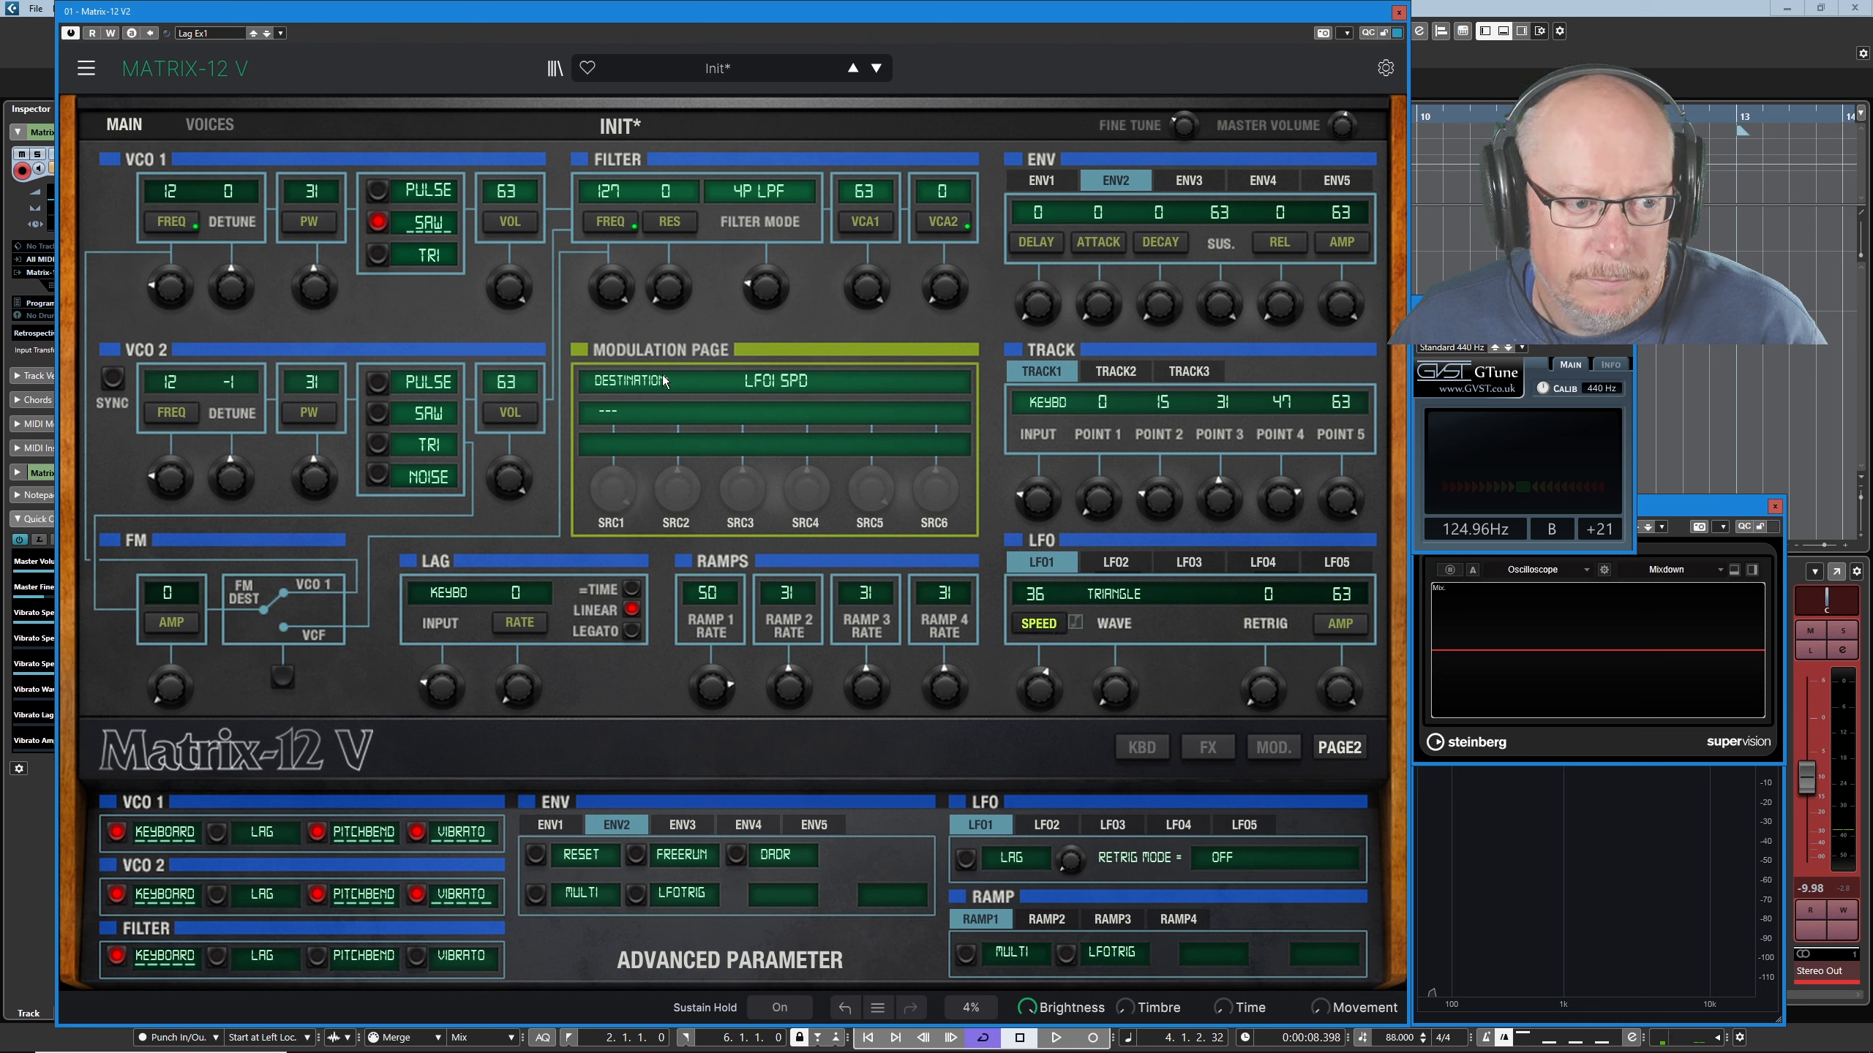
{"action": "left_click", "coordinate": [614, 413]}
{"action": "left_click", "coordinate": [880, 650]}
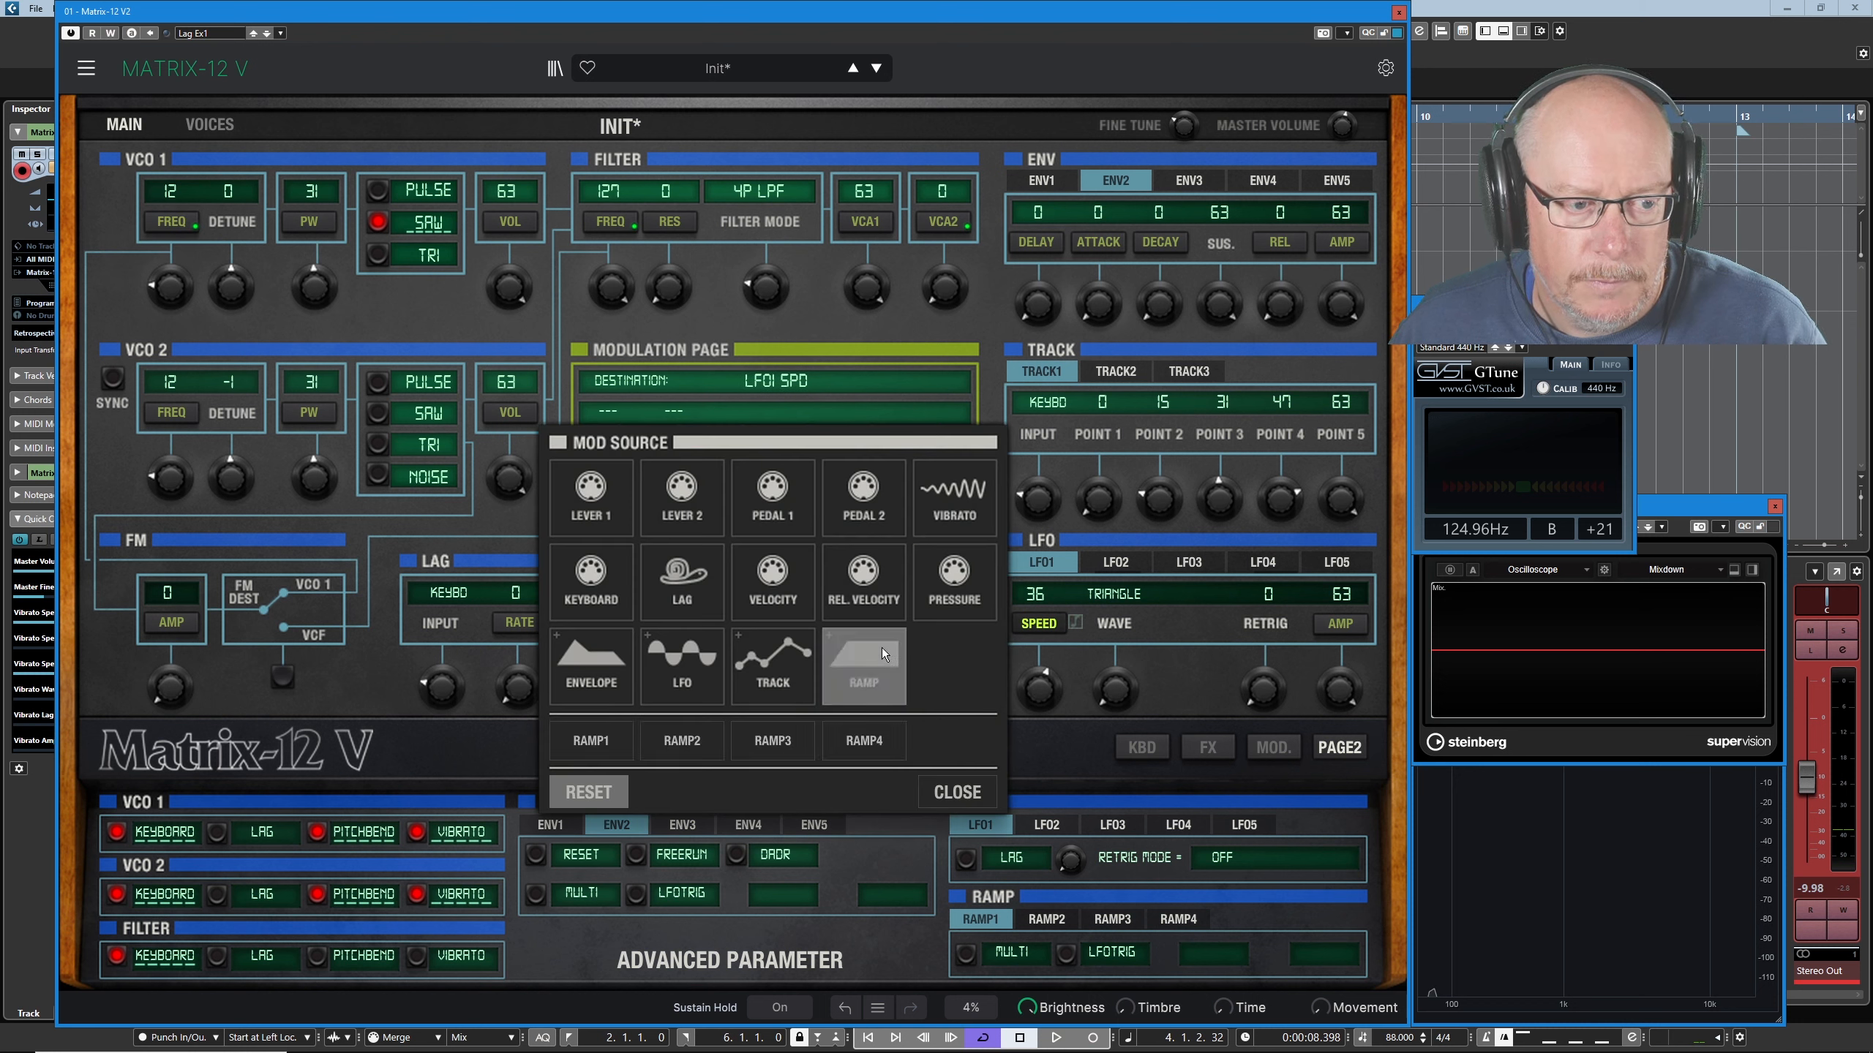
{"action": "left_click", "coordinate": [590, 741]}
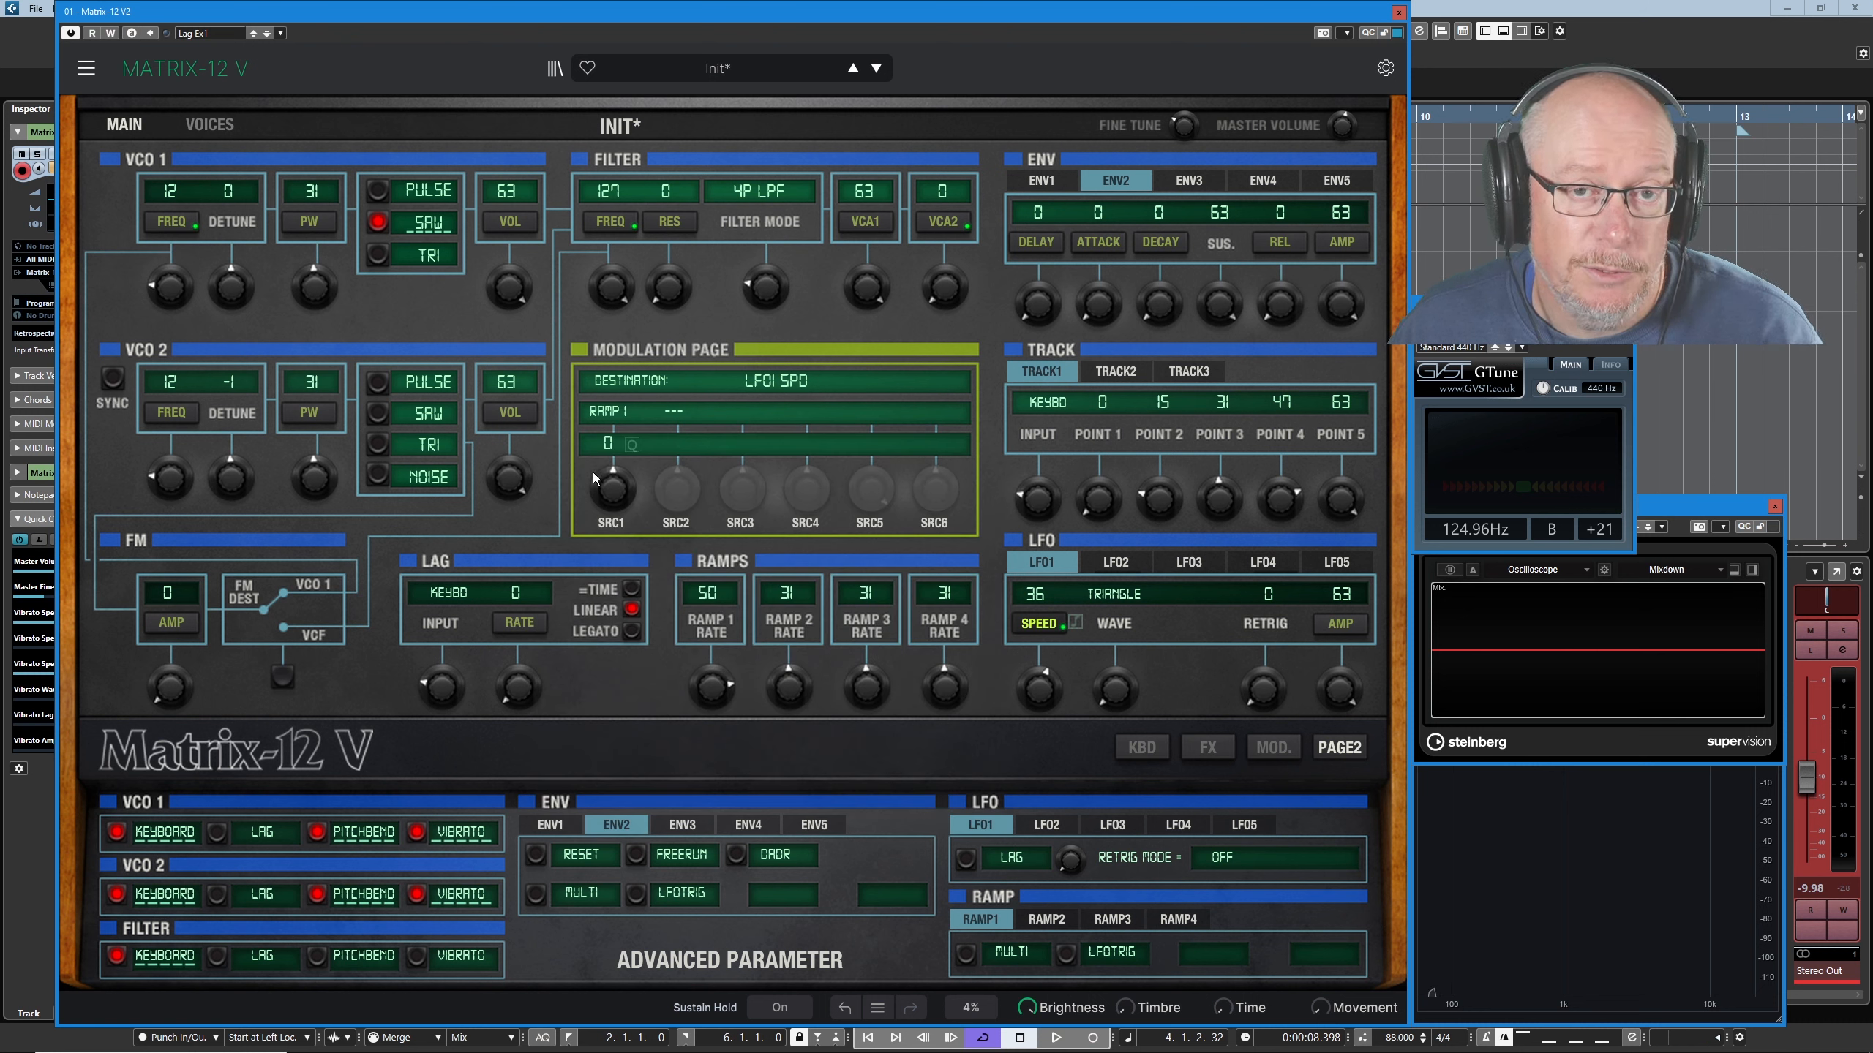
{"action": "left_click_drag", "start_coordinate": [613, 489], "coordinate": [613, 383]}
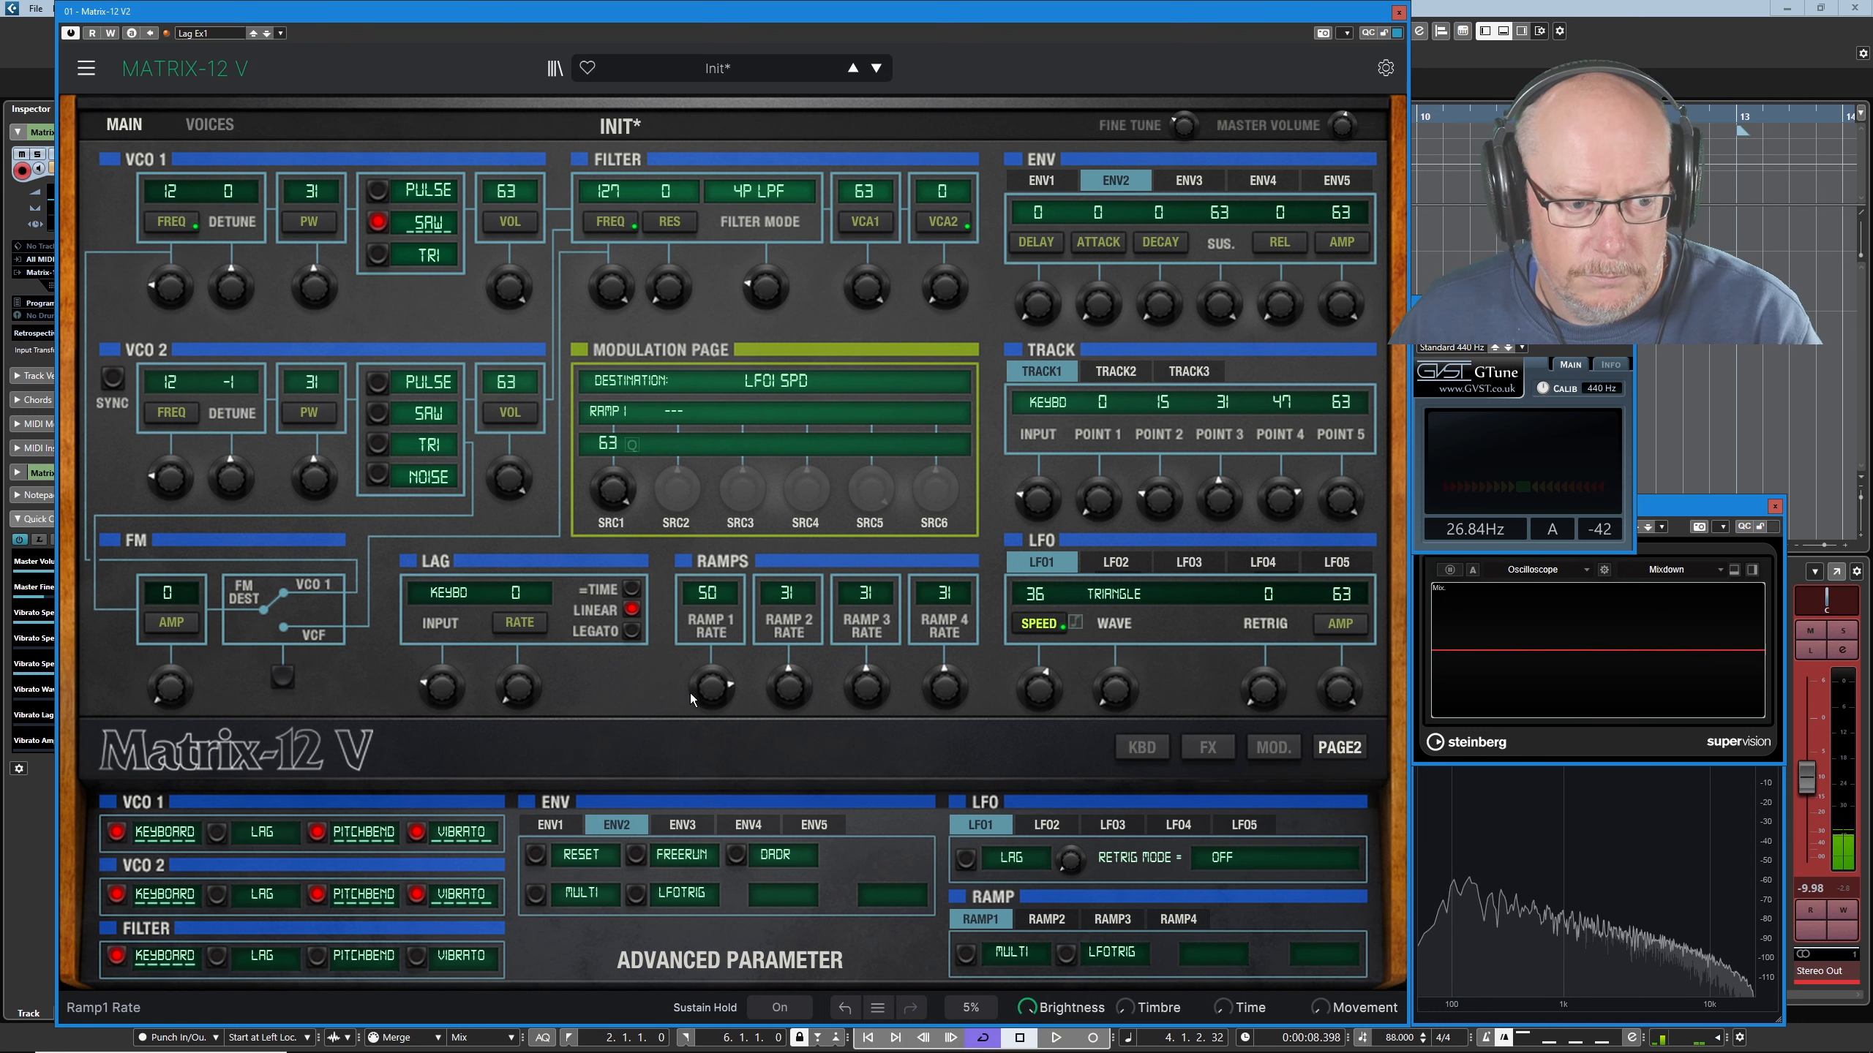
Try Ramp 1 modulation amounts of 27 and 41 on LFO 1 speed, keeping the Ramp 1 rate at 50.
{"action": "left_click_drag", "start_coordinate": [713, 686], "coordinate": [712, 676]}
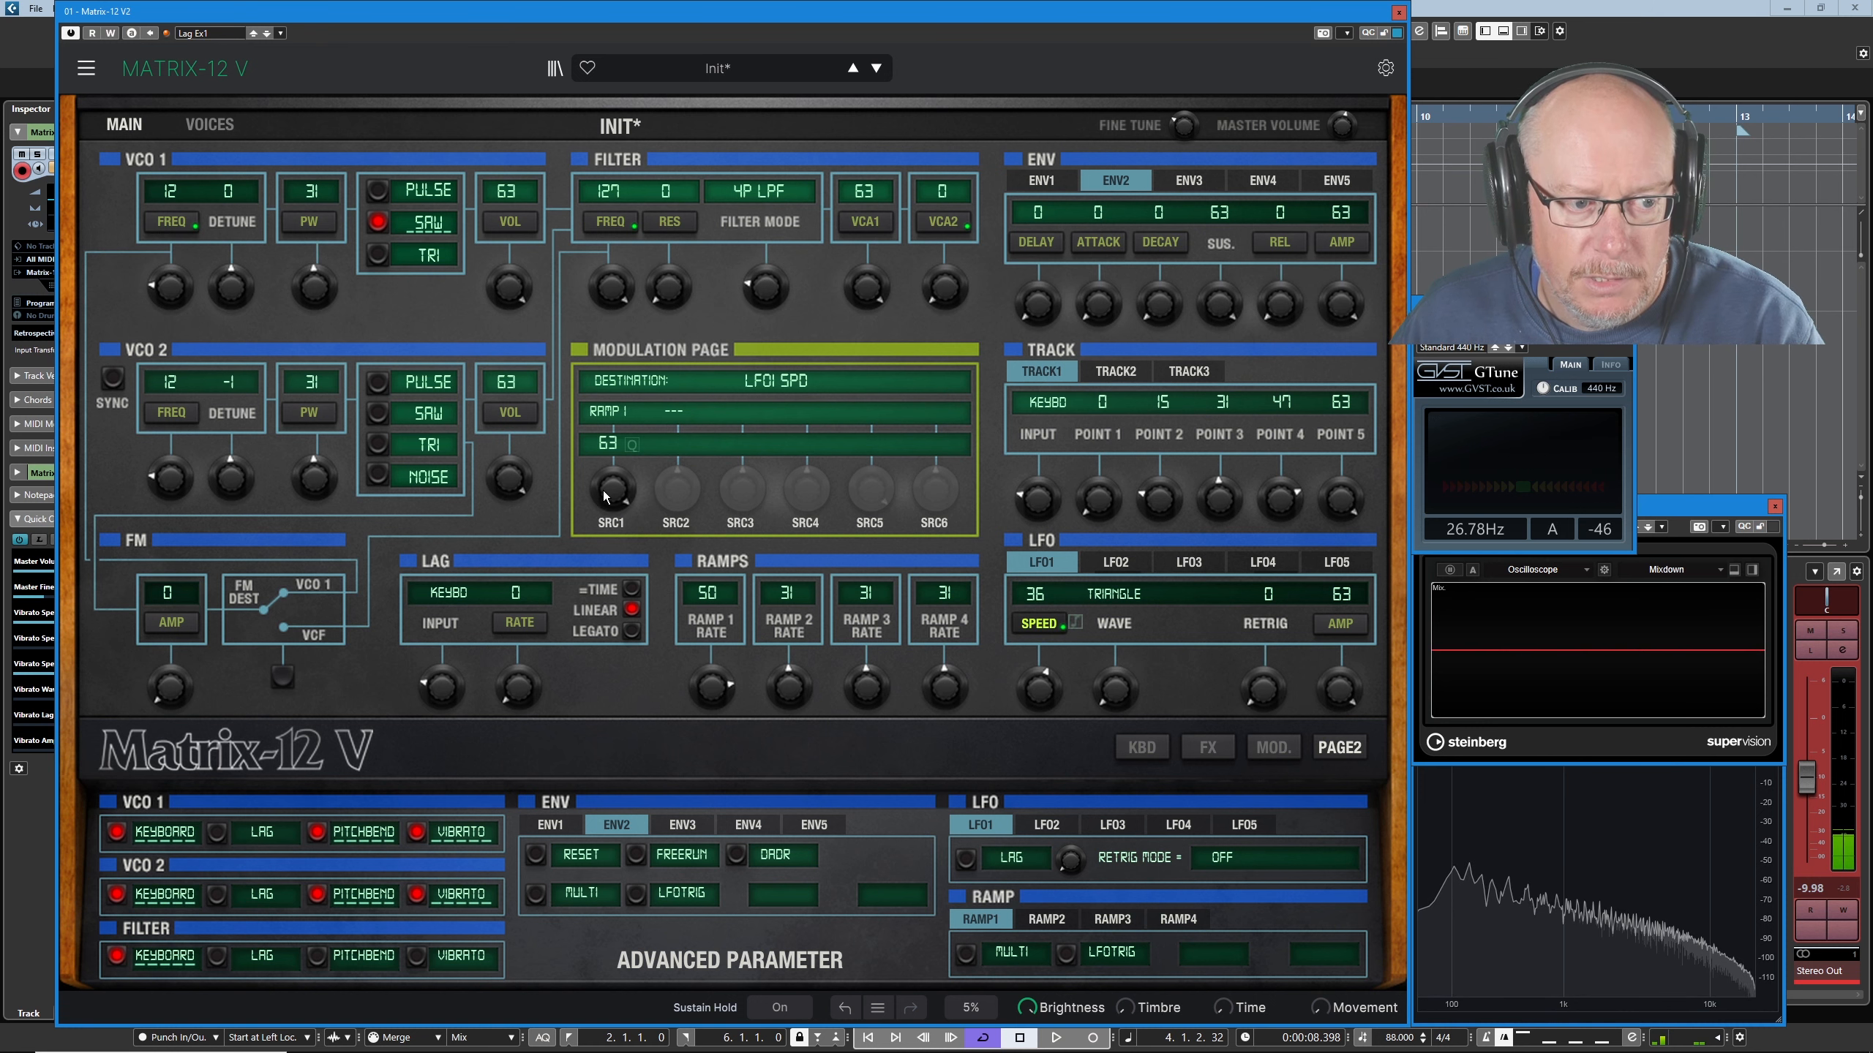
{"action": "left_click_drag", "start_coordinate": [613, 490], "coordinate": [613, 533]}
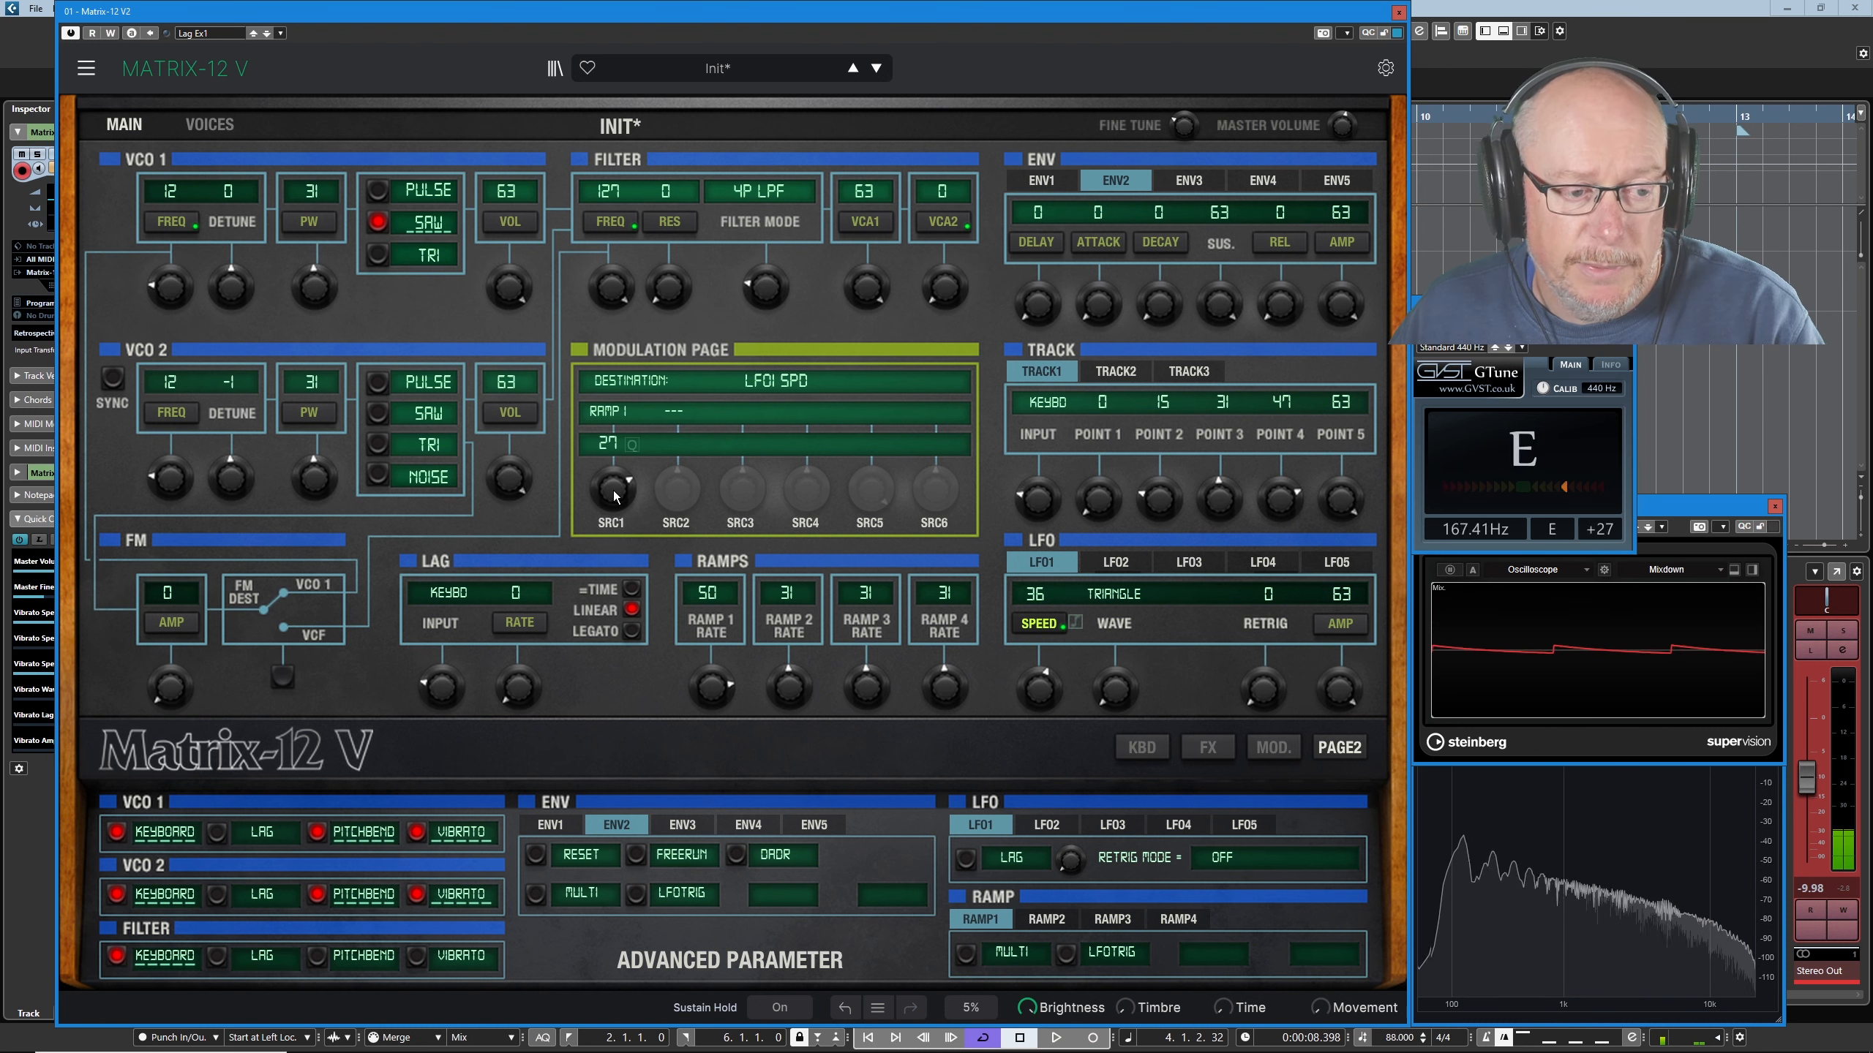
{"action": "left_click_drag", "start_coordinate": [614, 493], "coordinate": [614, 459]}
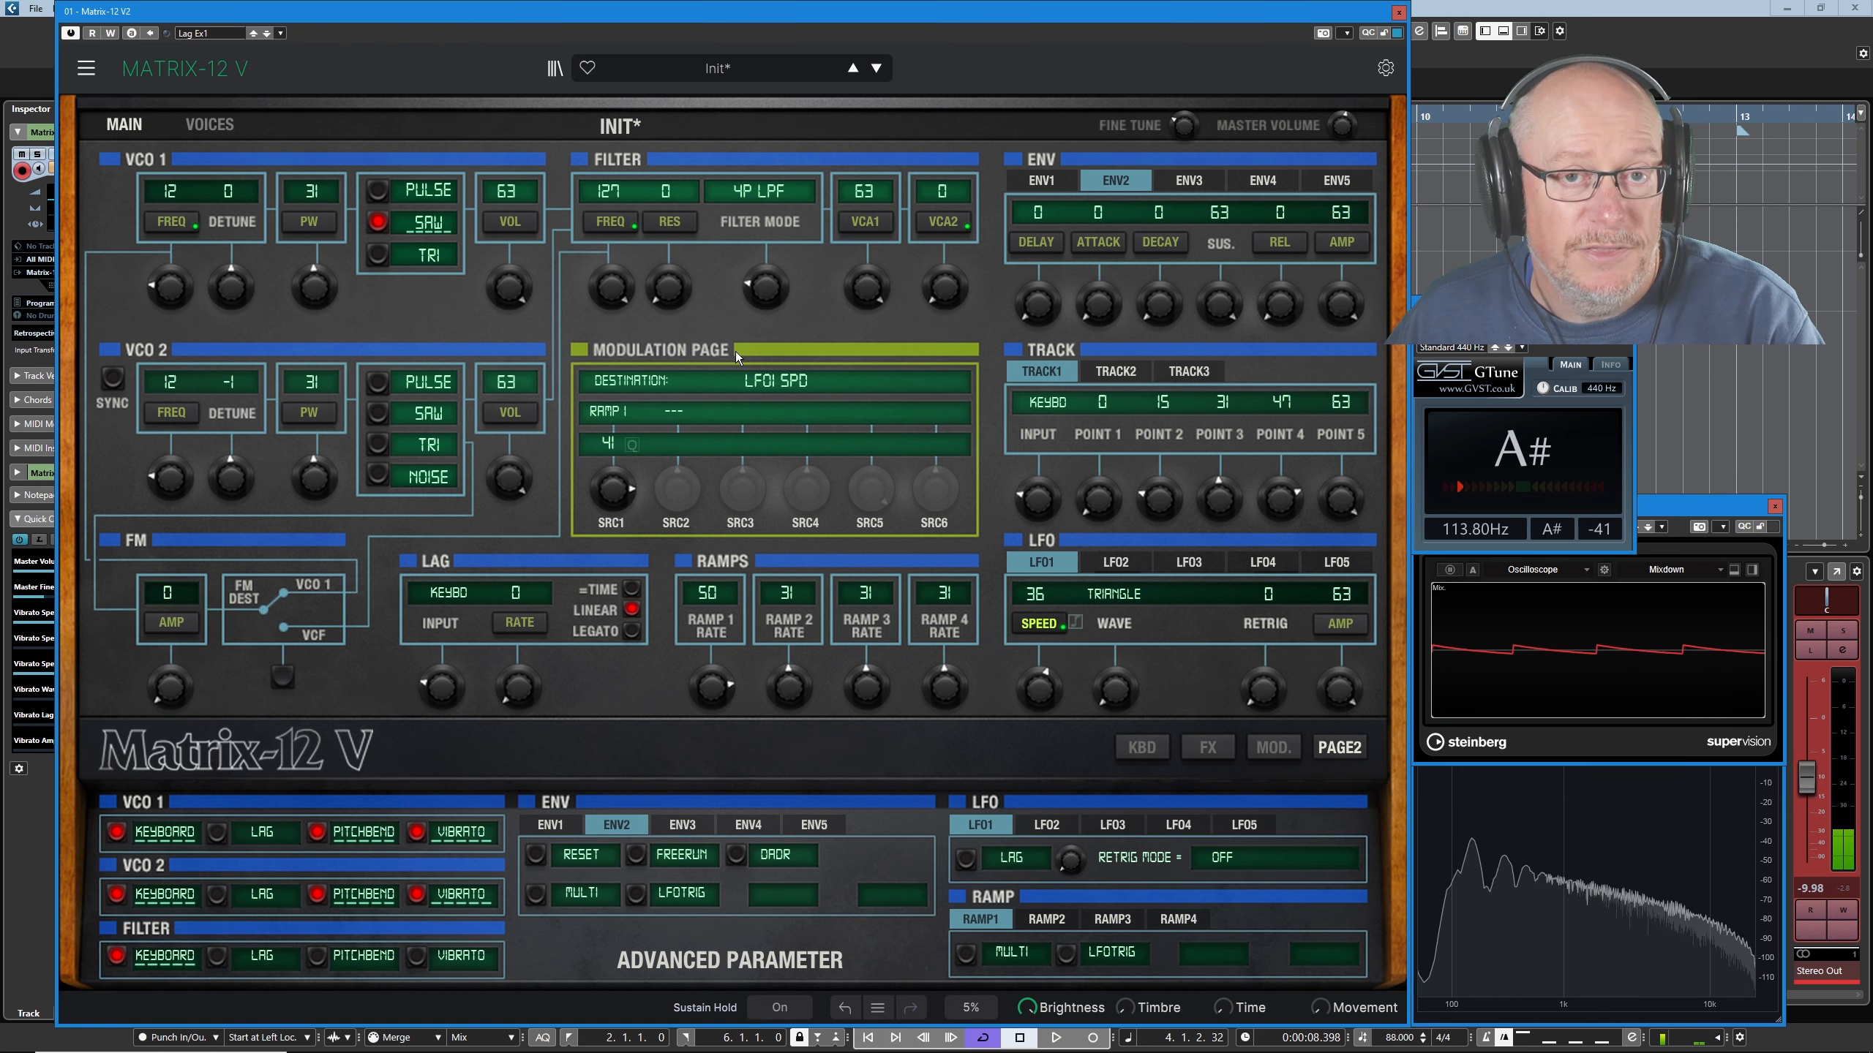
{"action": "mouse_move", "coordinate": [605, 501]}
{"action": "left_mouse_down"}
{"action": "mouse_move", "coordinate": [606, 471]}
{"action": "mouse_move", "coordinate": [606, 489]}
{"action": "left_mouse_up"}
Reload the Init preset by stepping to the adjacent preset and back.
{"action": "left_click", "coordinate": [854, 68]}
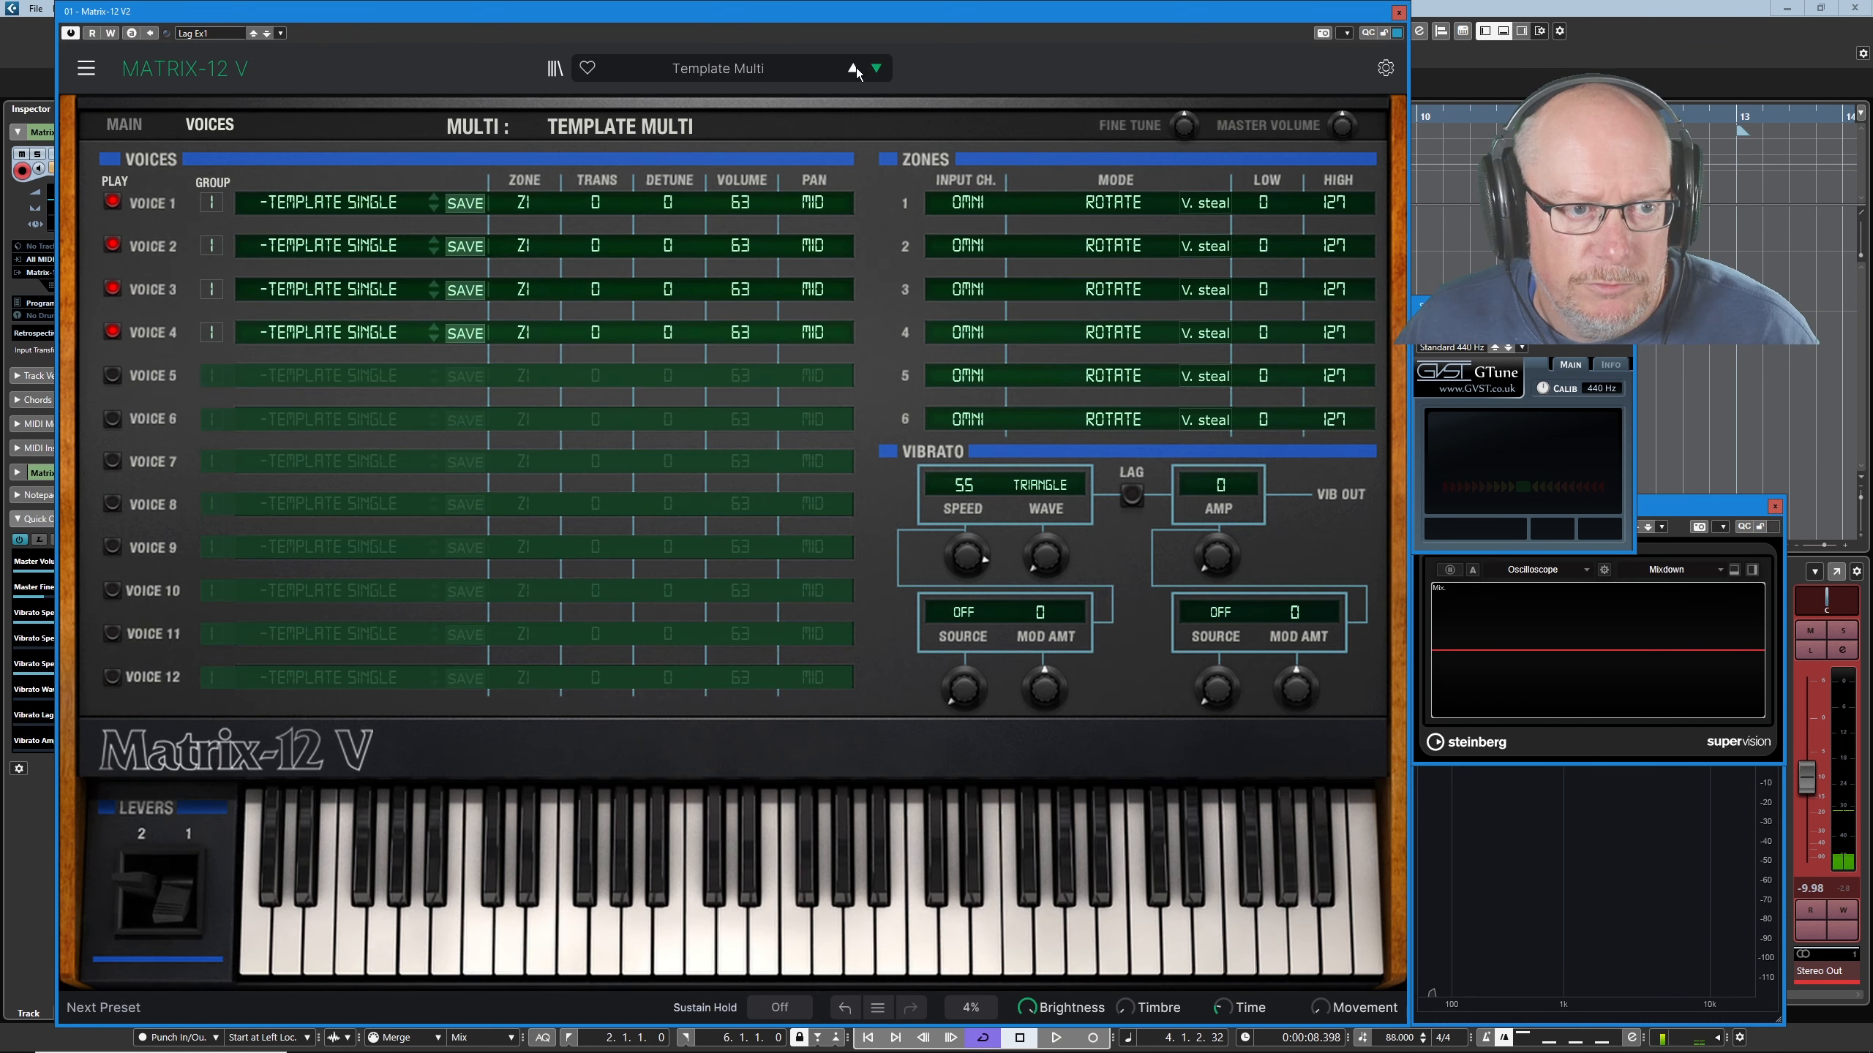
{"action": "left_click", "coordinate": [876, 68]}
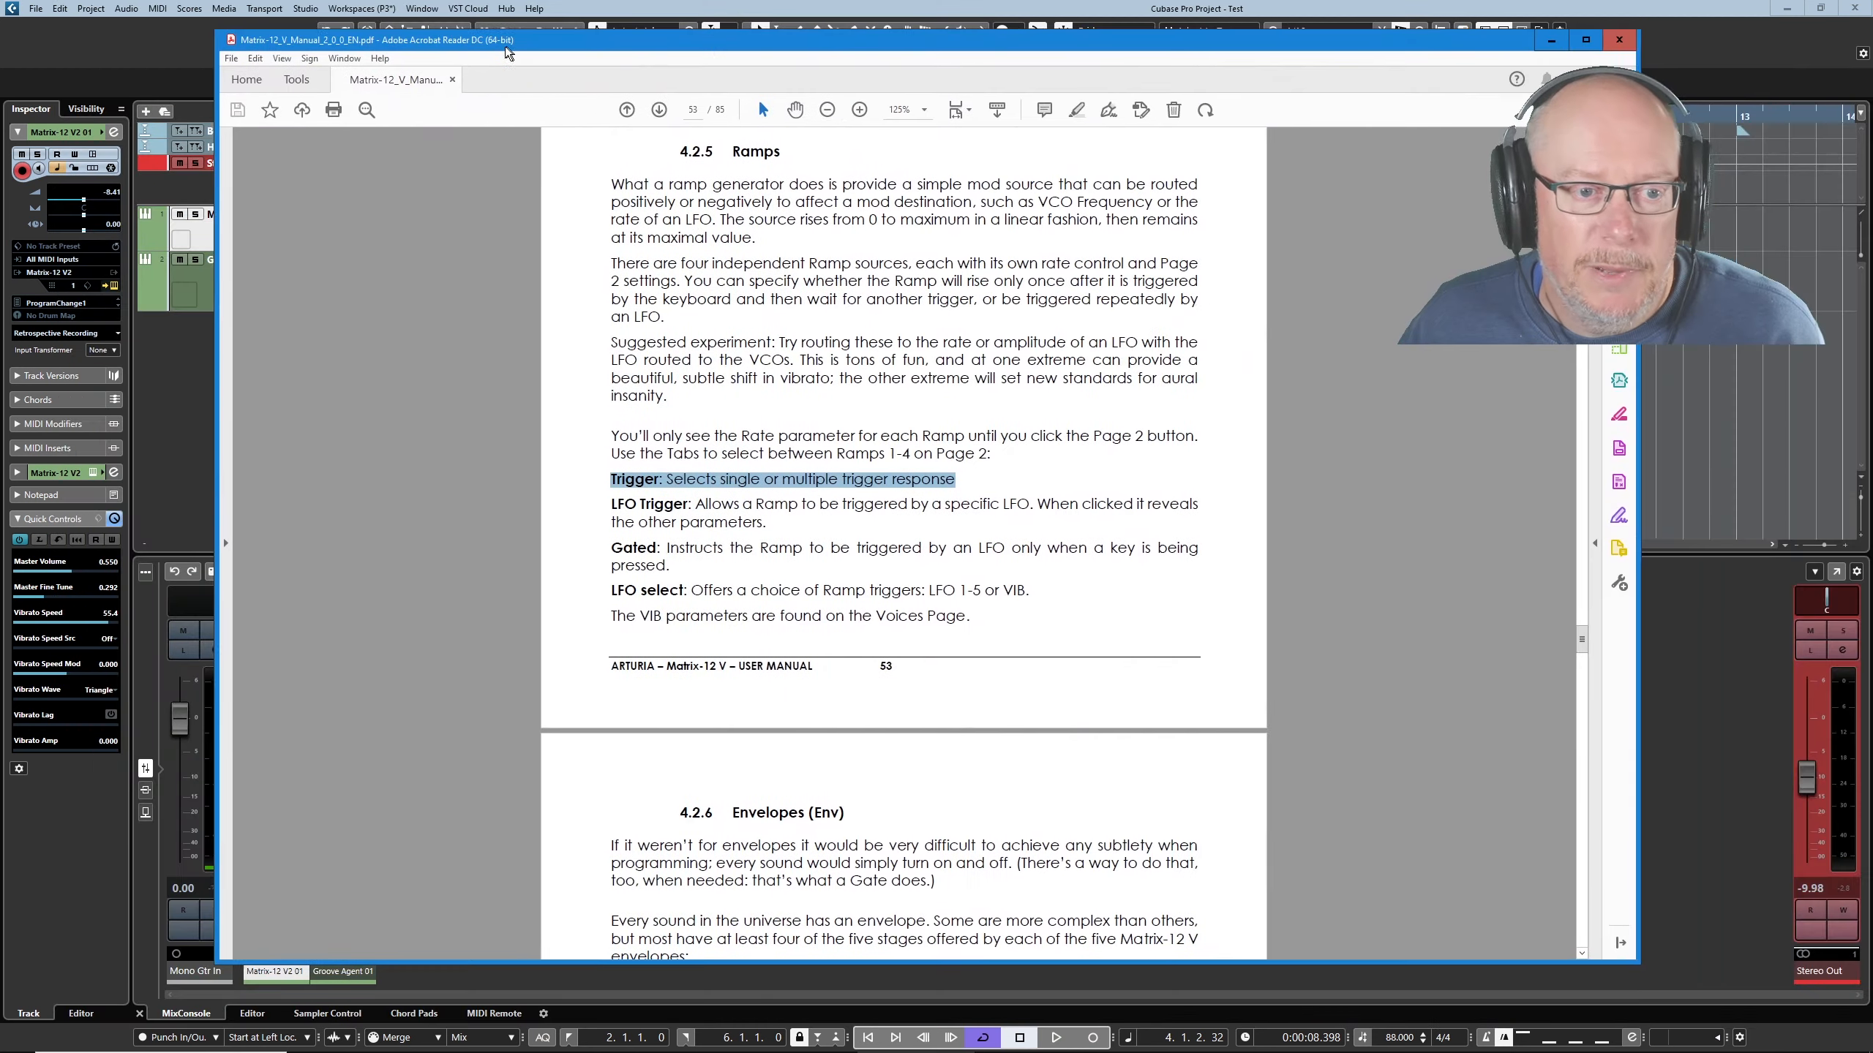
Consult the Ramps section of the Matrix-12 V manual in Adobe Acrobat Reader and return to the synthesizer.
{"action": "left_click_drag", "start_coordinate": [505, 48], "coordinate": [559, 61]}
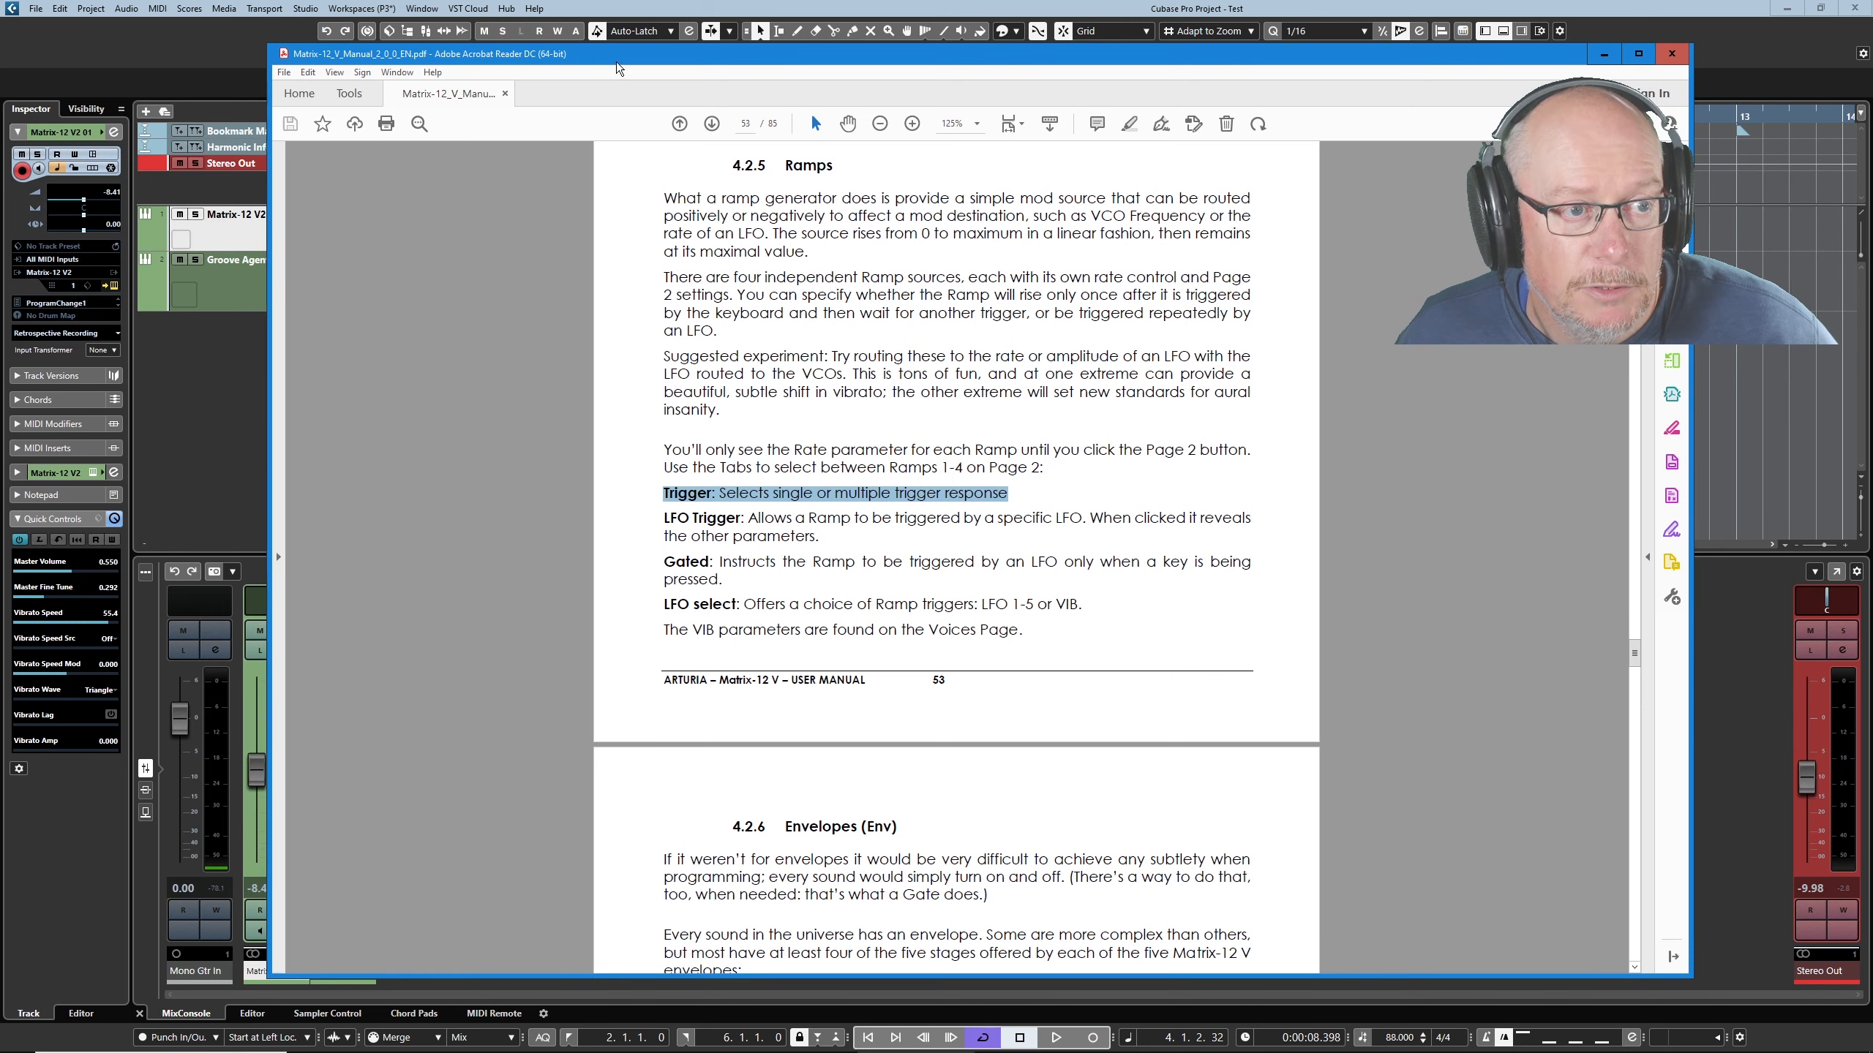
{"action": "left_click_drag", "start_coordinate": [616, 62], "coordinate": [693, 2]}
{"action": "left_click", "coordinate": [1160, 604]}
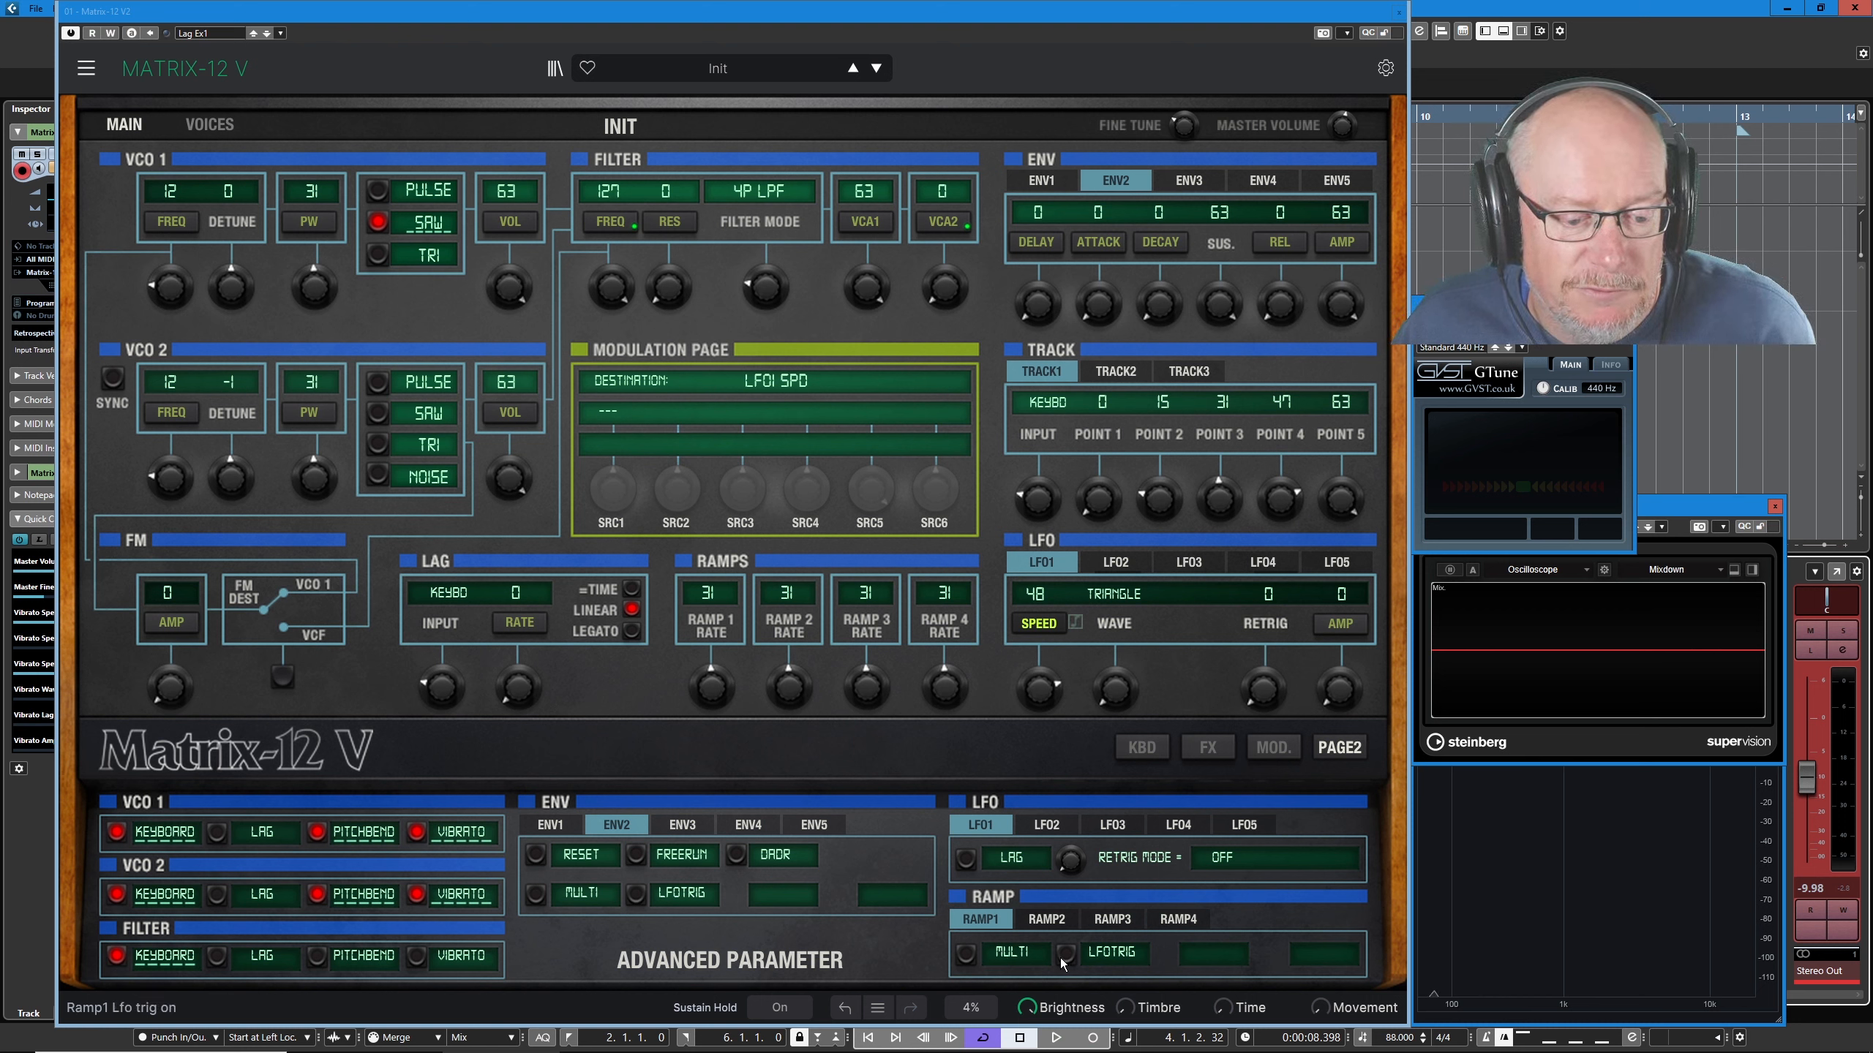
Assign Ramp 1 as the first modulation source for VCO 1 frequency with an amount of 43.
{"action": "left_click", "coordinate": [173, 222]}
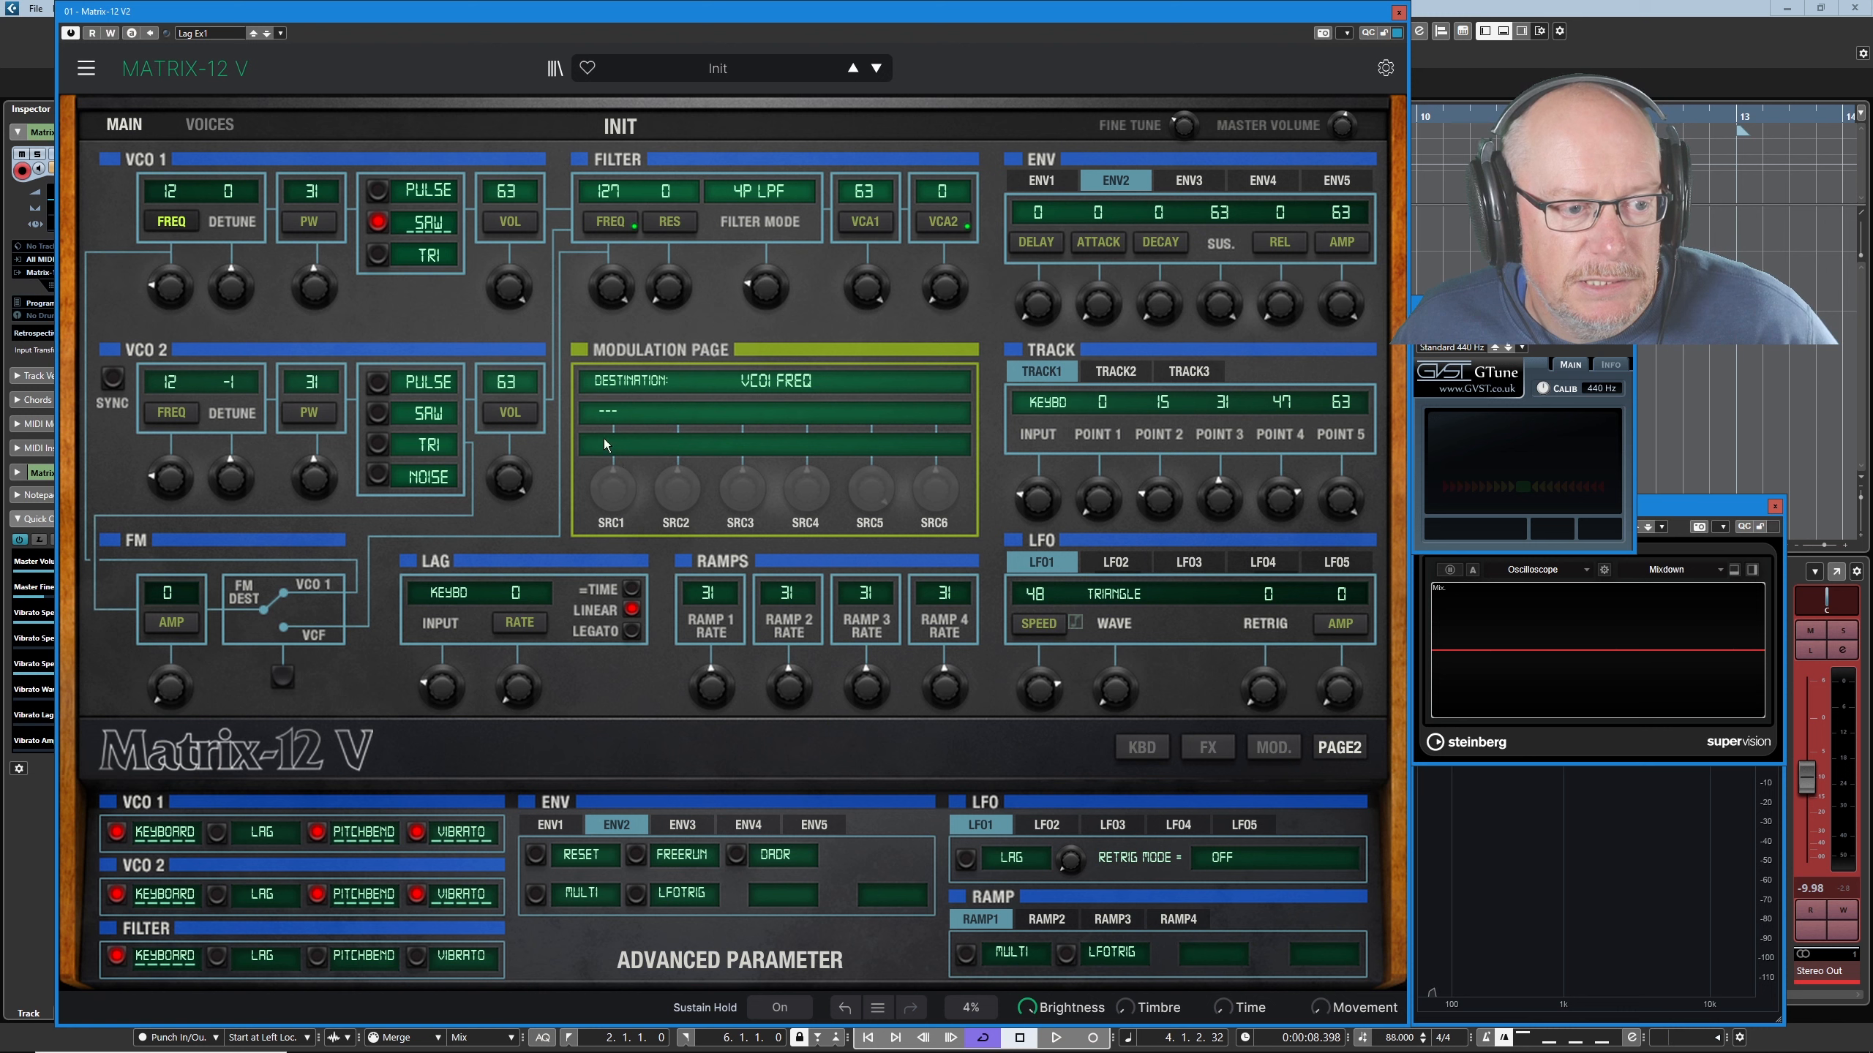
{"action": "left_click", "coordinate": [607, 410]}
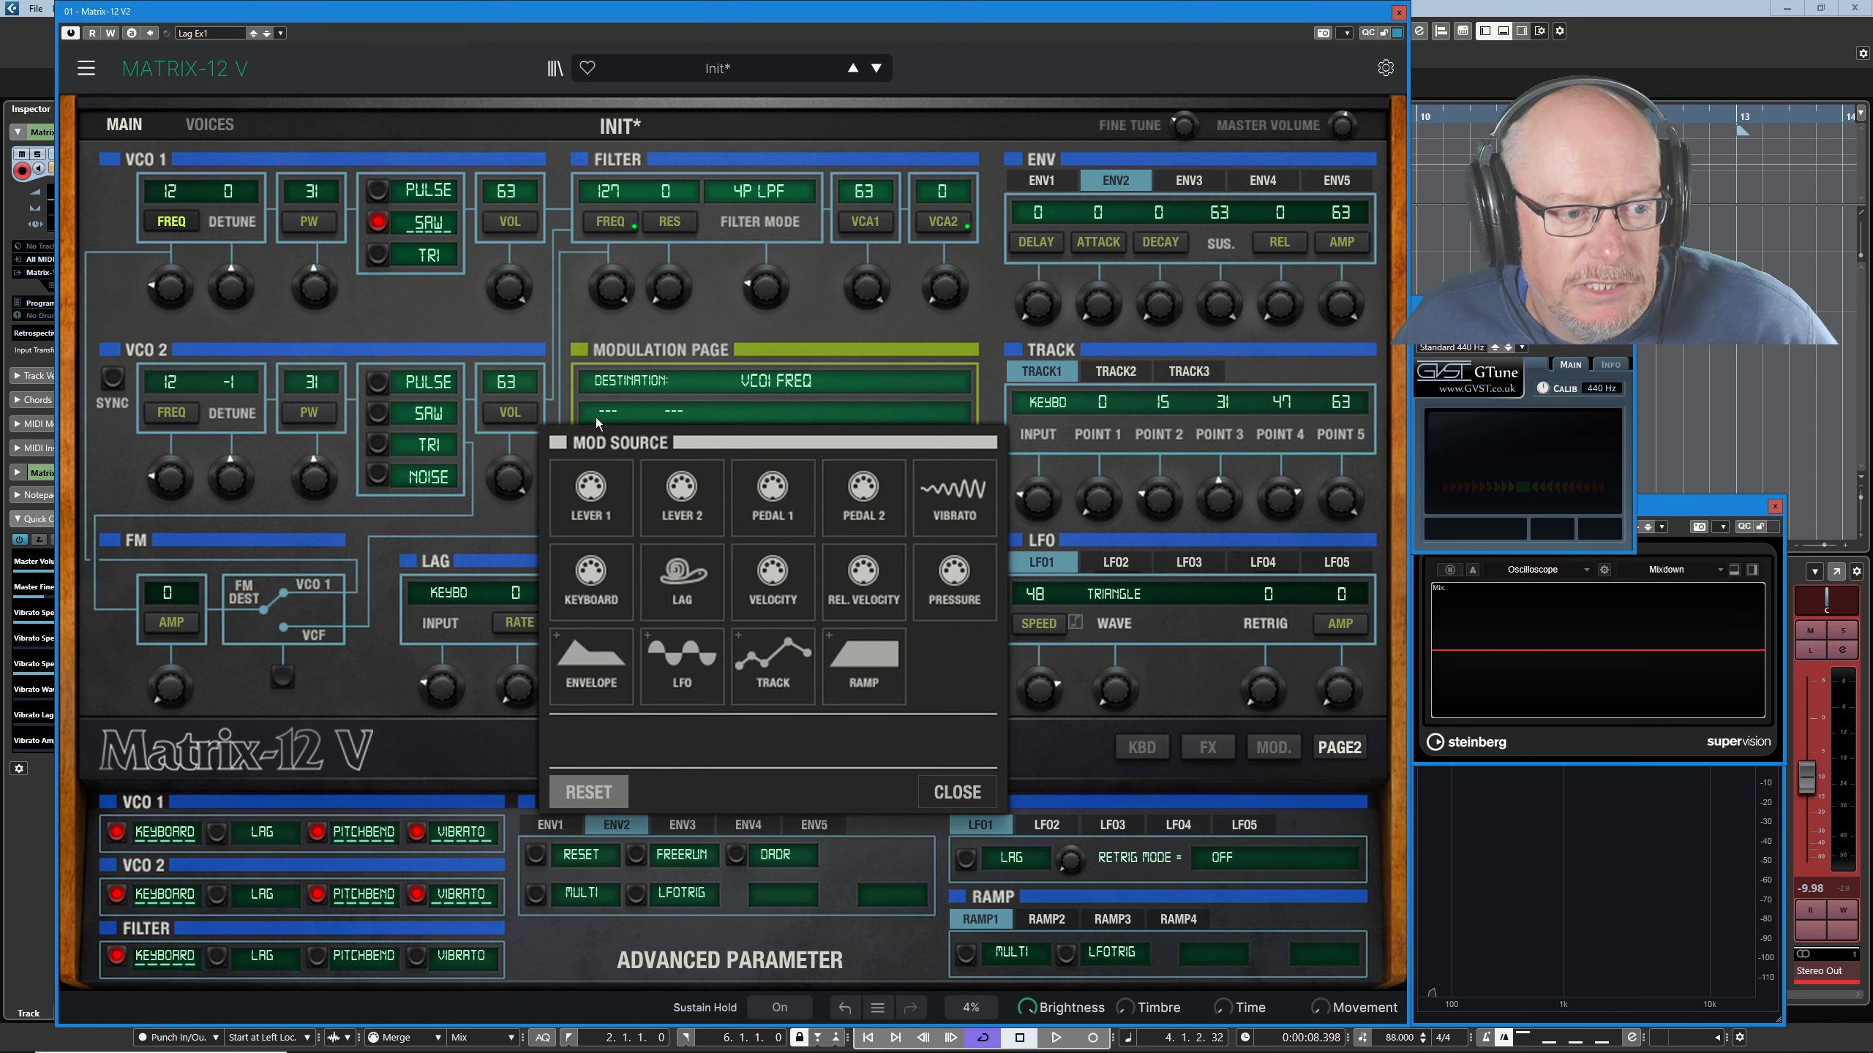
{"action": "left_click", "coordinate": [873, 643]}
{"action": "left_click", "coordinate": [579, 741]}
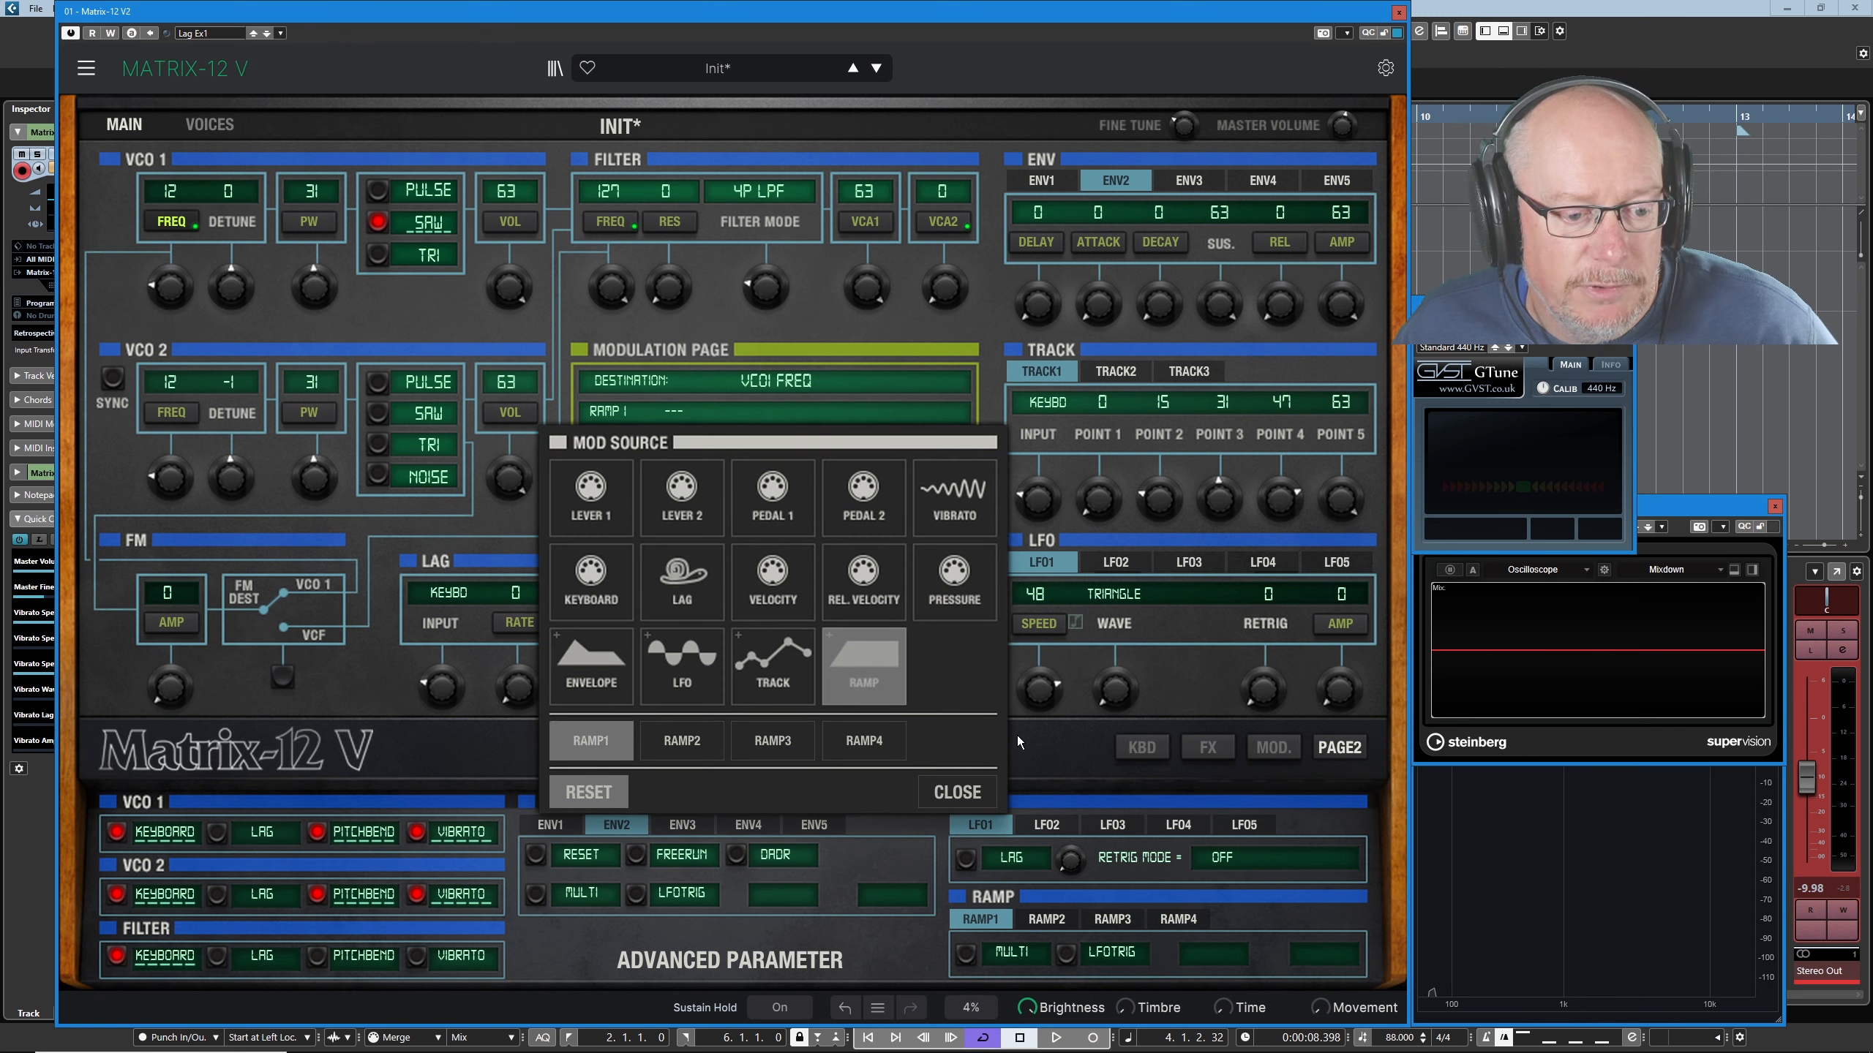
{"action": "left_click_drag", "start_coordinate": [611, 498], "coordinate": [611, 479]}
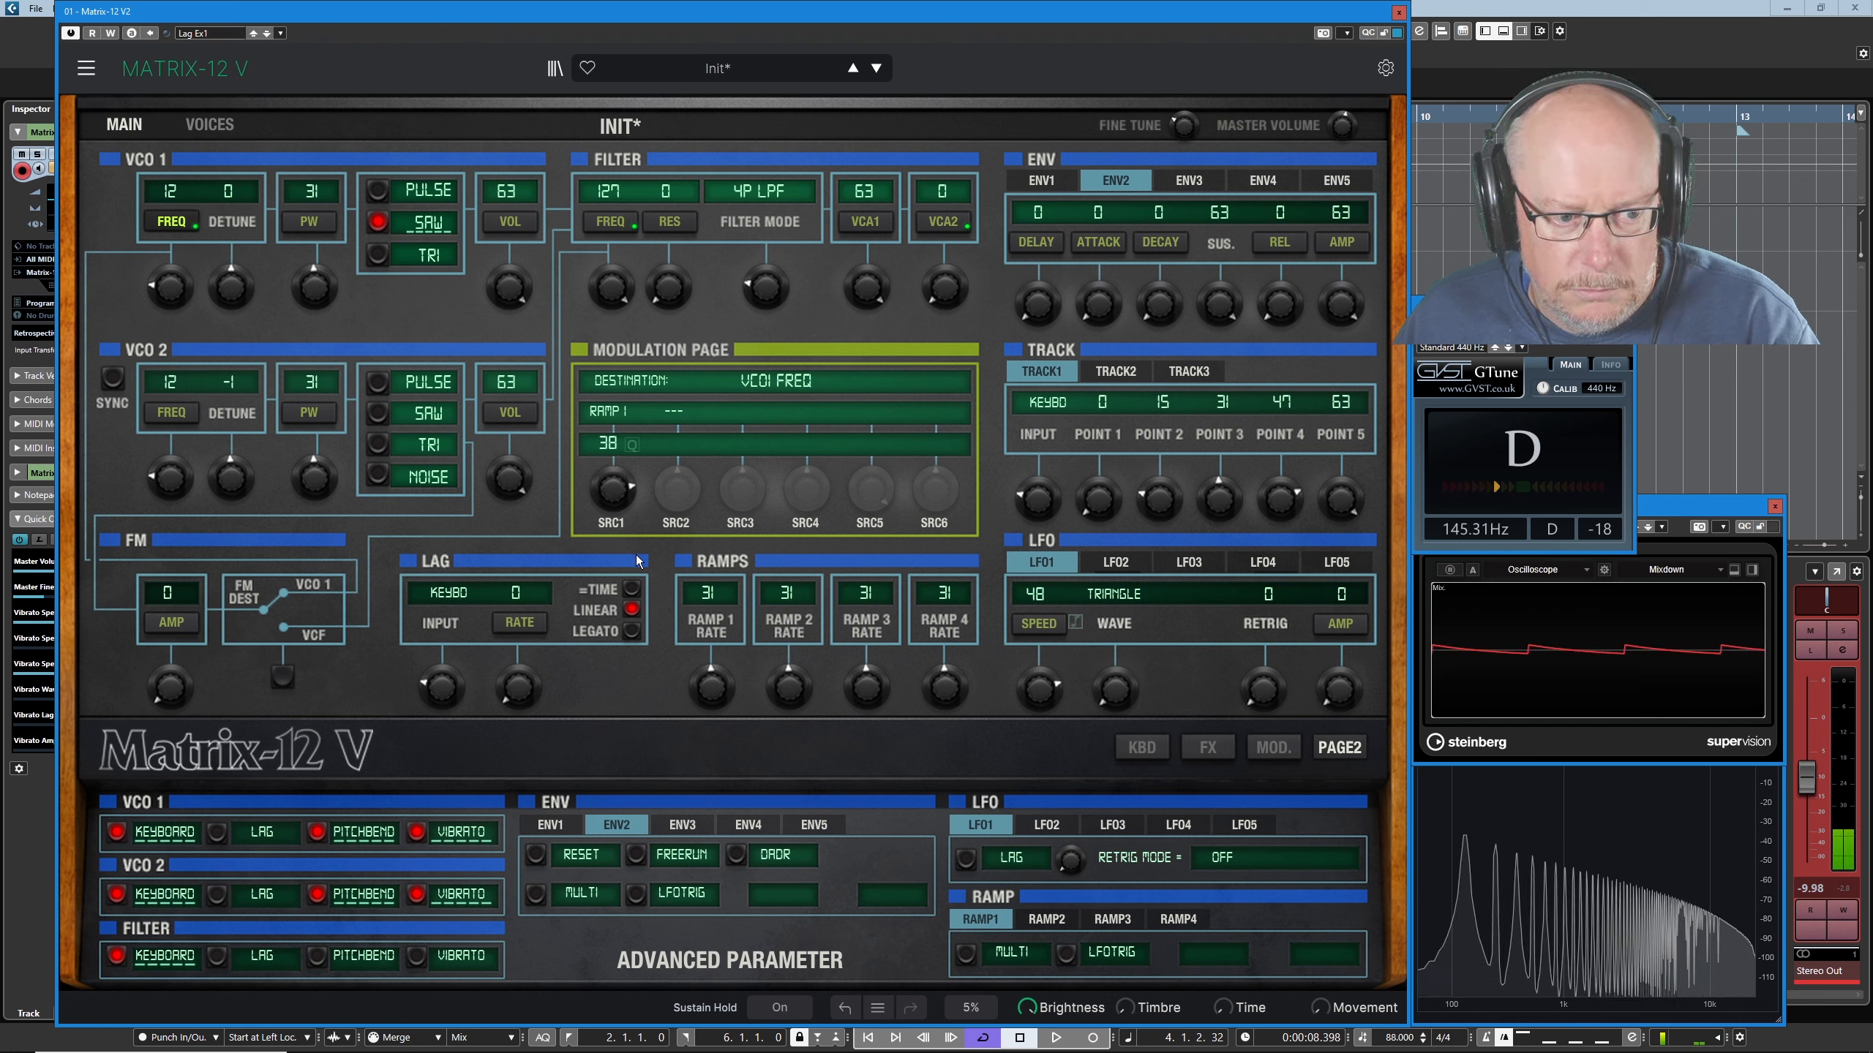
{"action": "left_click_drag", "start_coordinate": [607, 490], "coordinate": [596, 477]}
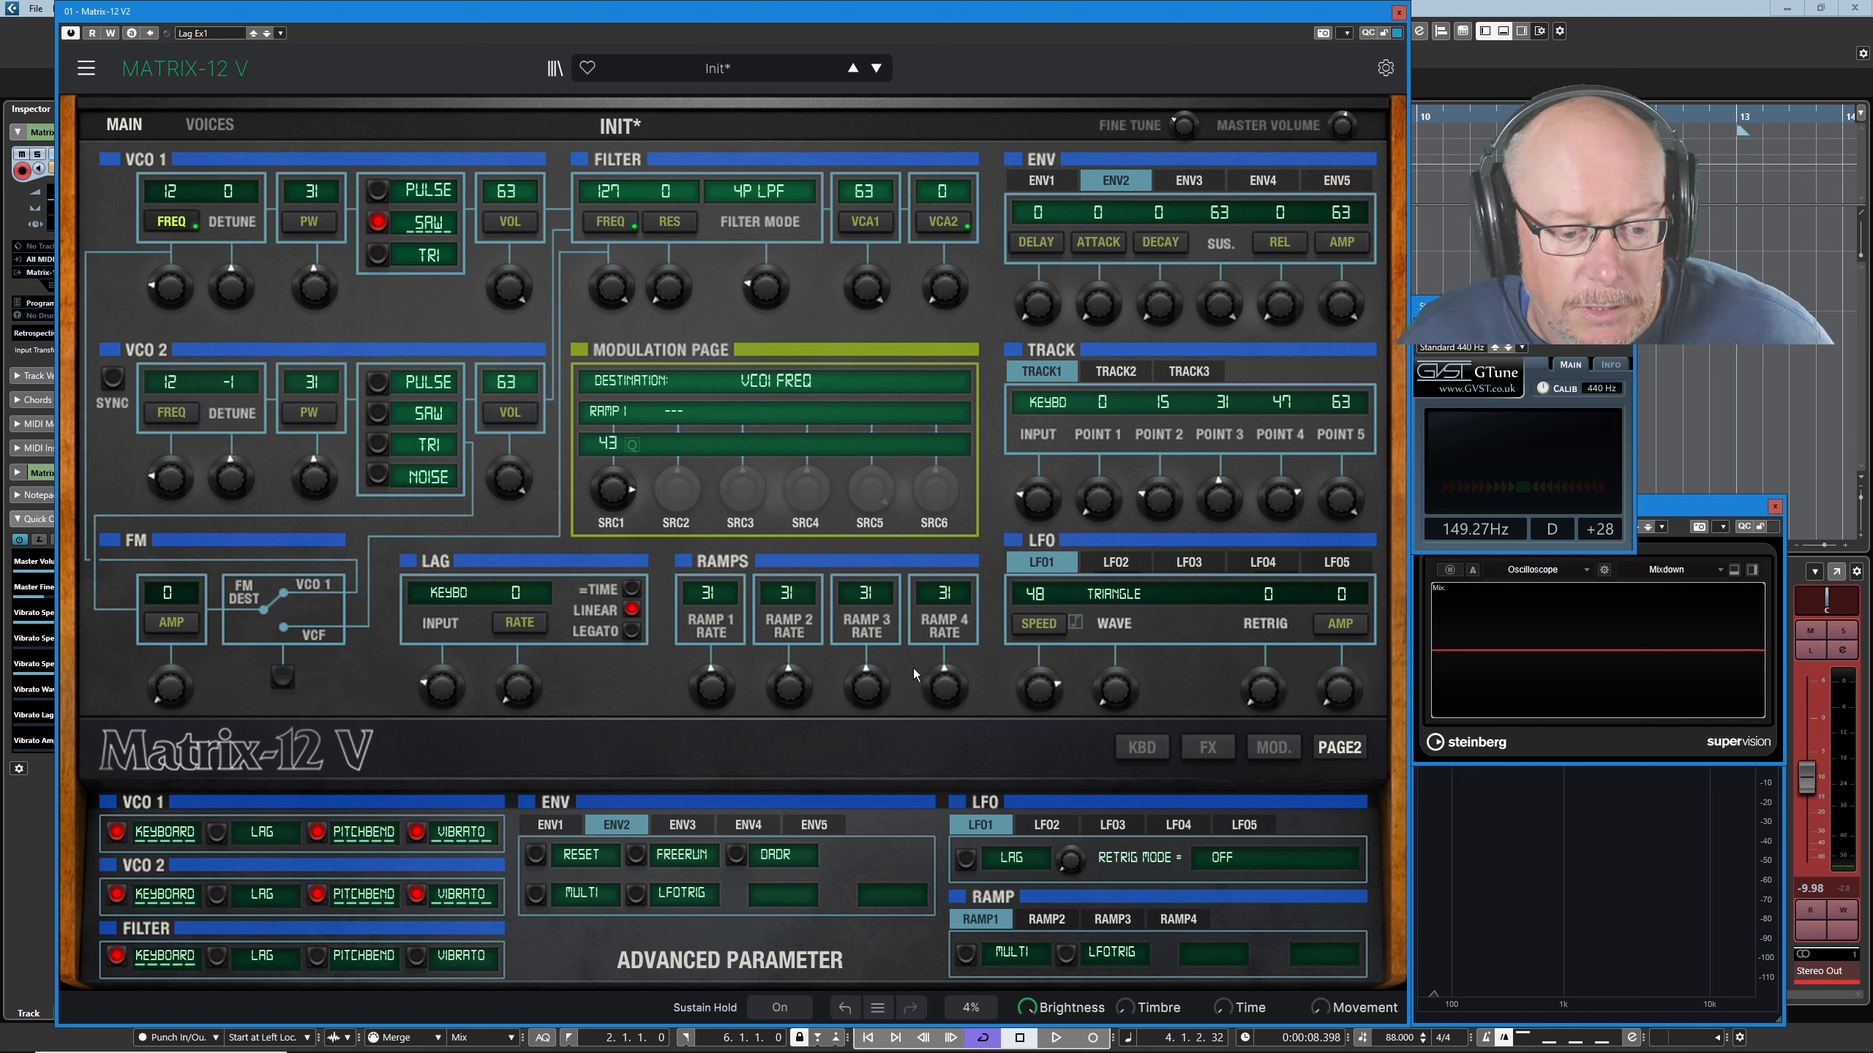
Enable LFO triggering for Ramp 1, and set the Ramp 1 rate to 46 and LFO 1 speed to 26.
{"action": "left_click", "coordinate": [1066, 955]}
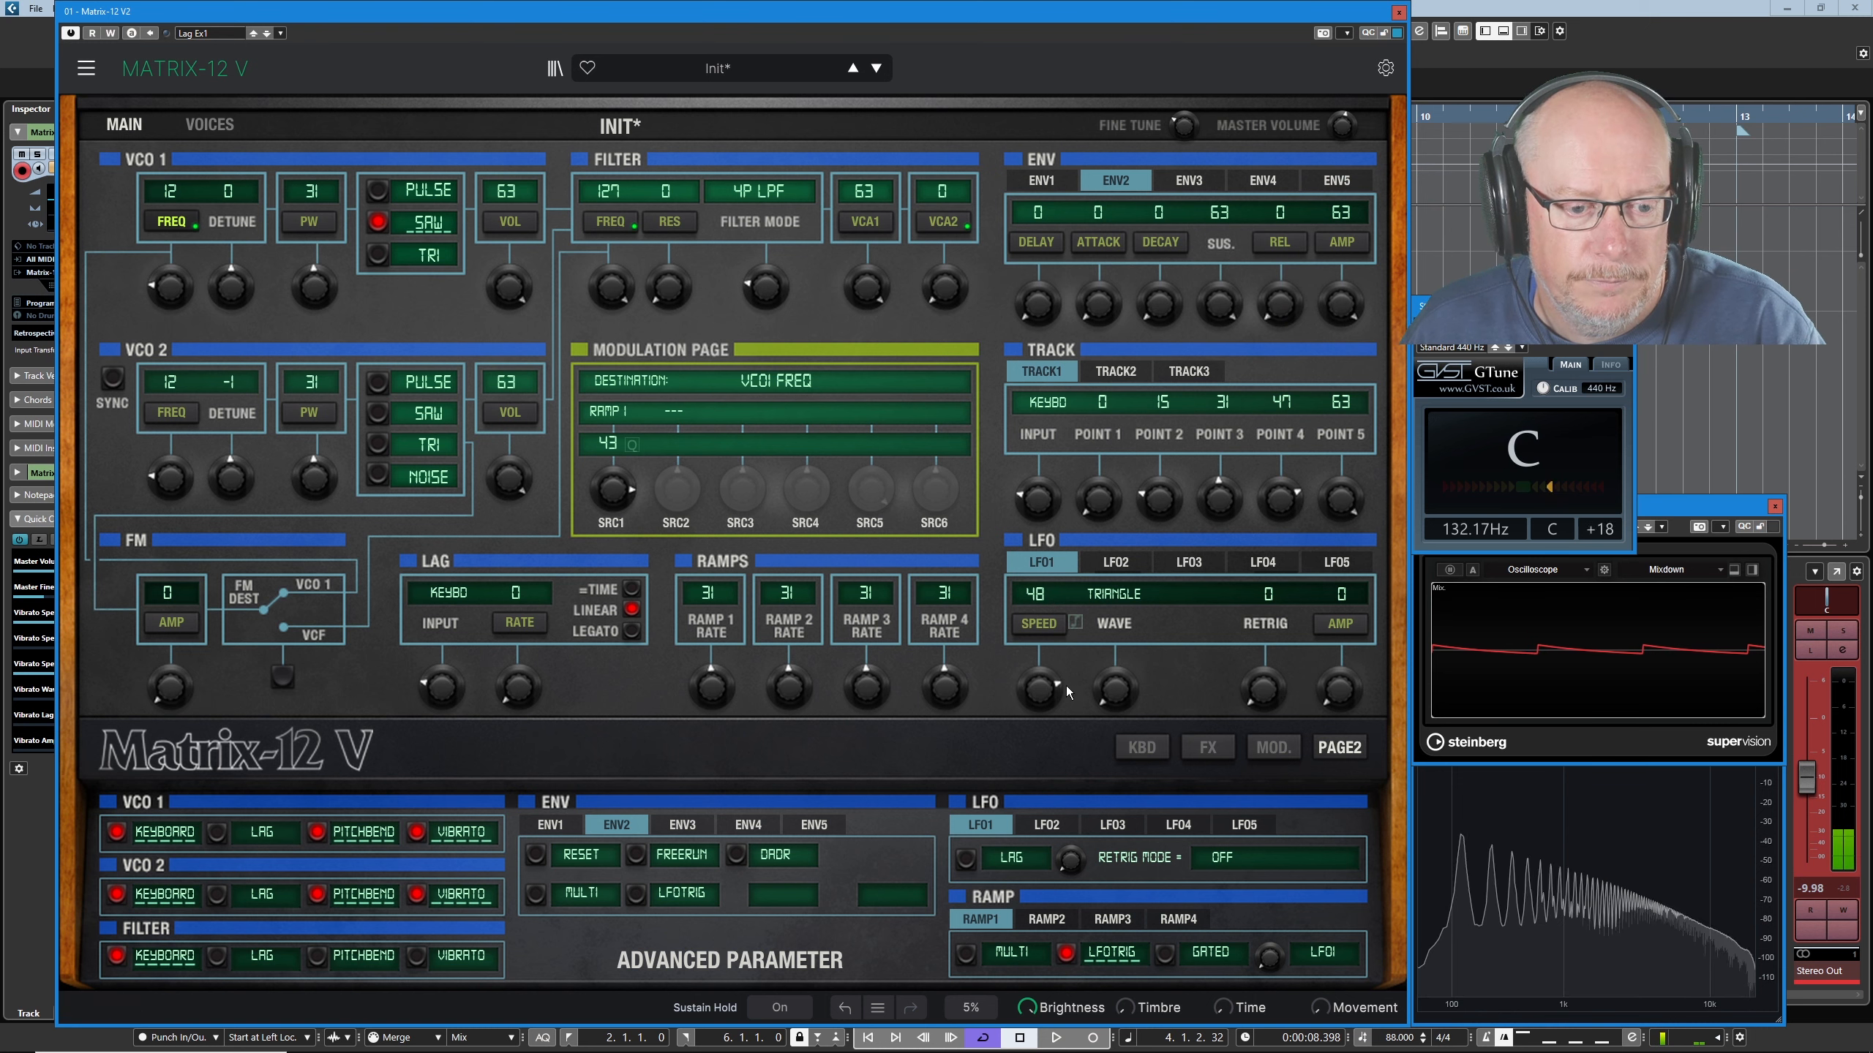
{"action": "left_click_drag", "start_coordinate": [1045, 689], "coordinate": [1045, 704]}
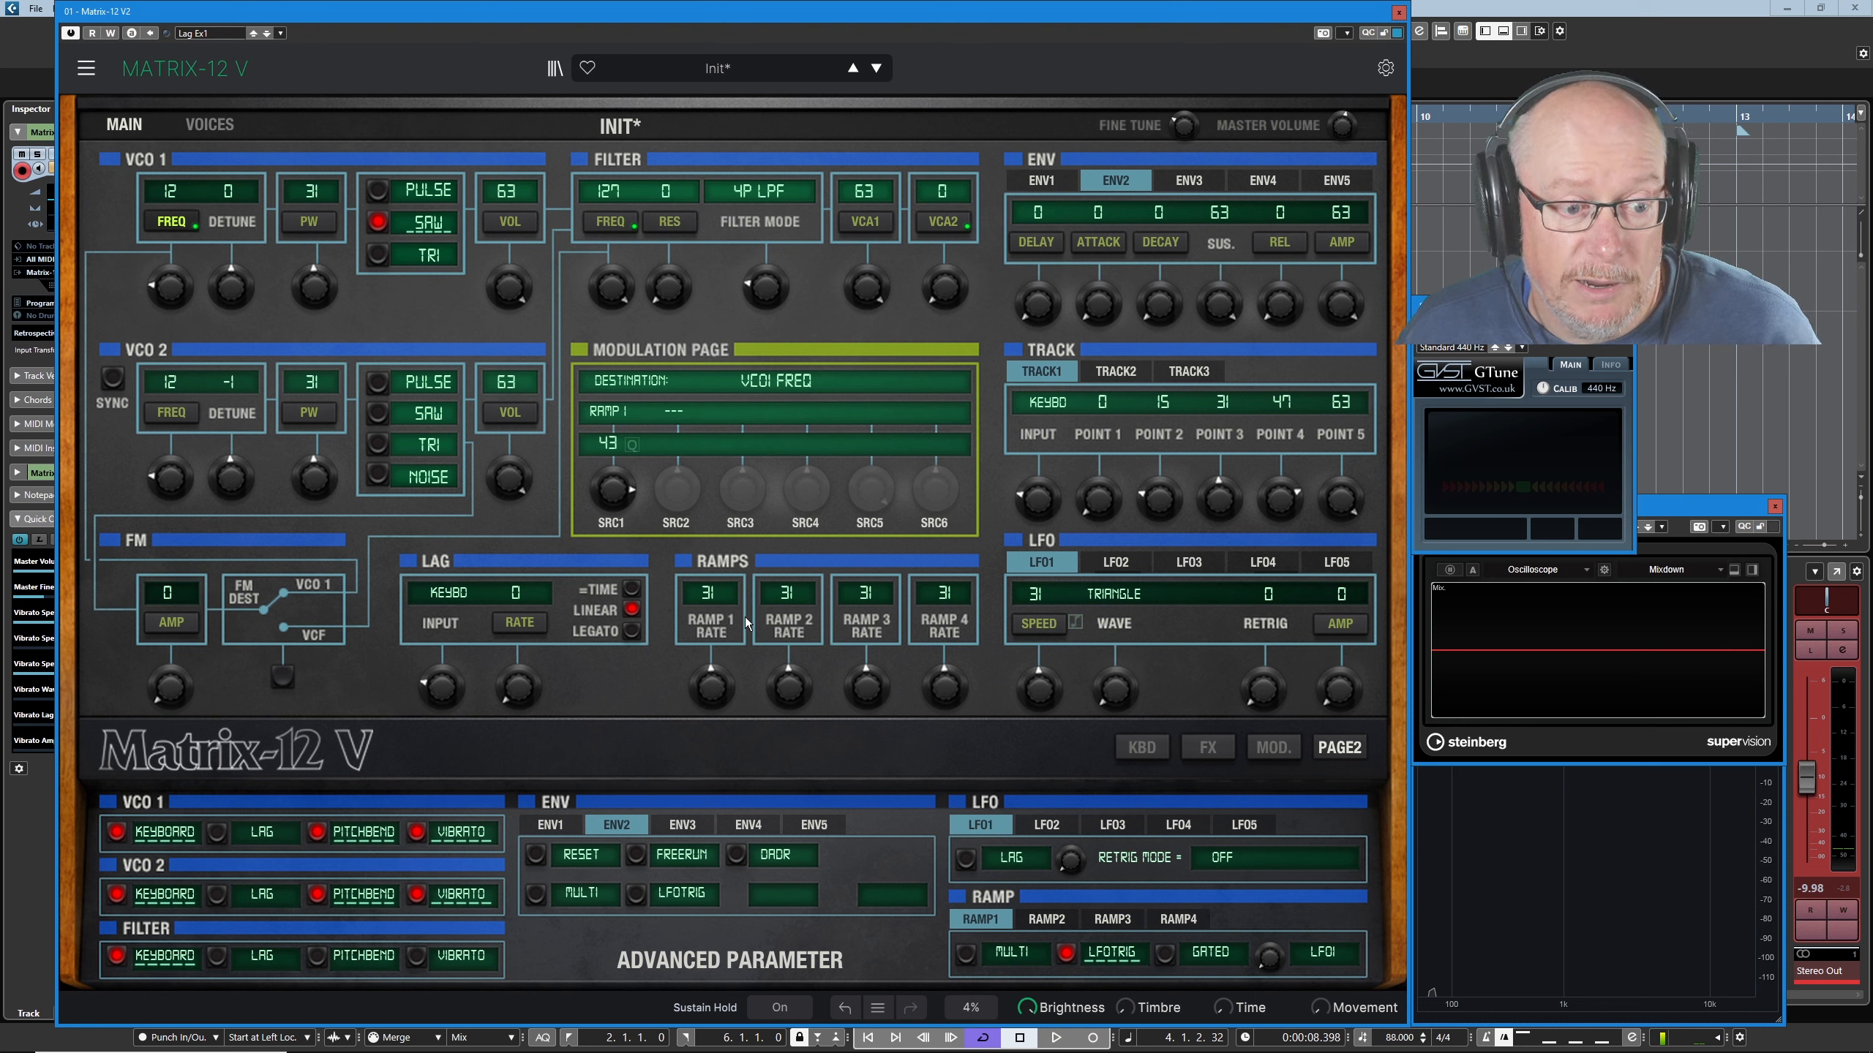
{"action": "left_click_drag", "start_coordinate": [717, 680], "coordinate": [717, 627]}
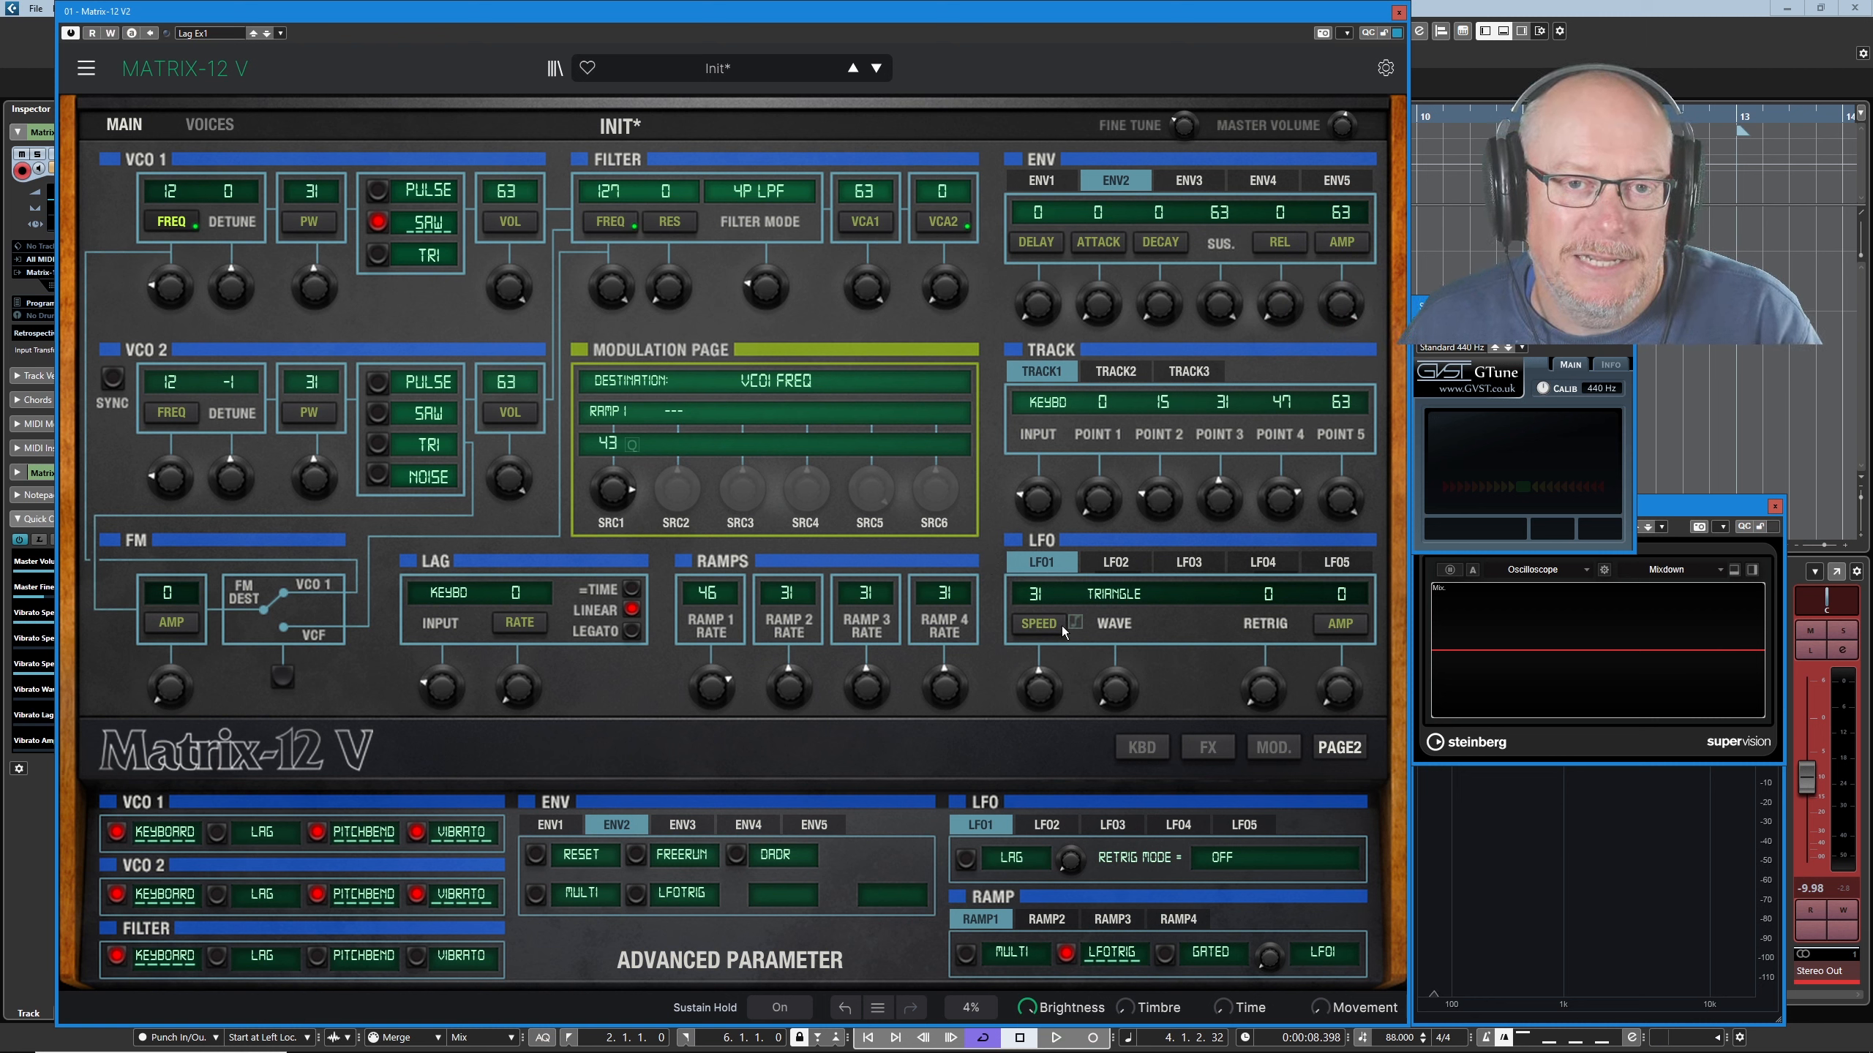
{"action": "left_click_drag", "start_coordinate": [1038, 687], "coordinate": [1039, 703]}
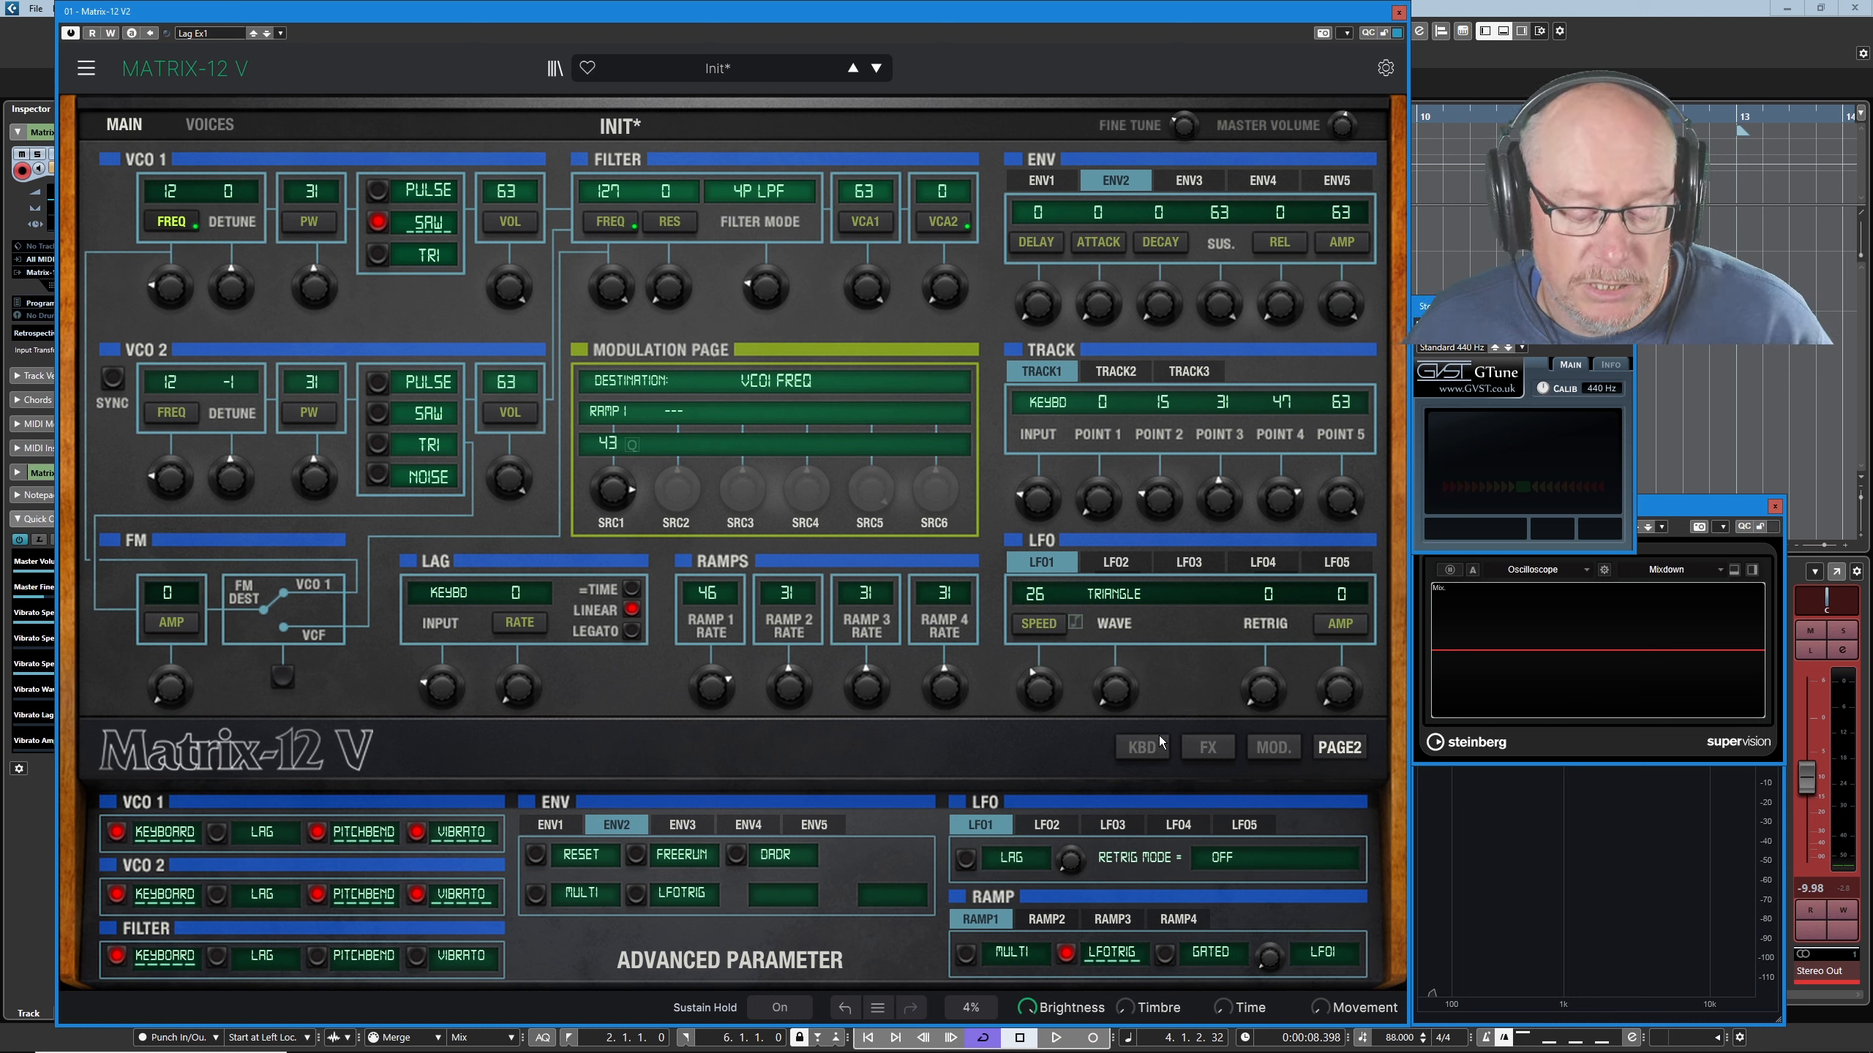
Try the Up saw and Down saw waves on LFO 1 as the Ramp 1 trigger.
{"action": "left_click", "coordinate": [1113, 595]}
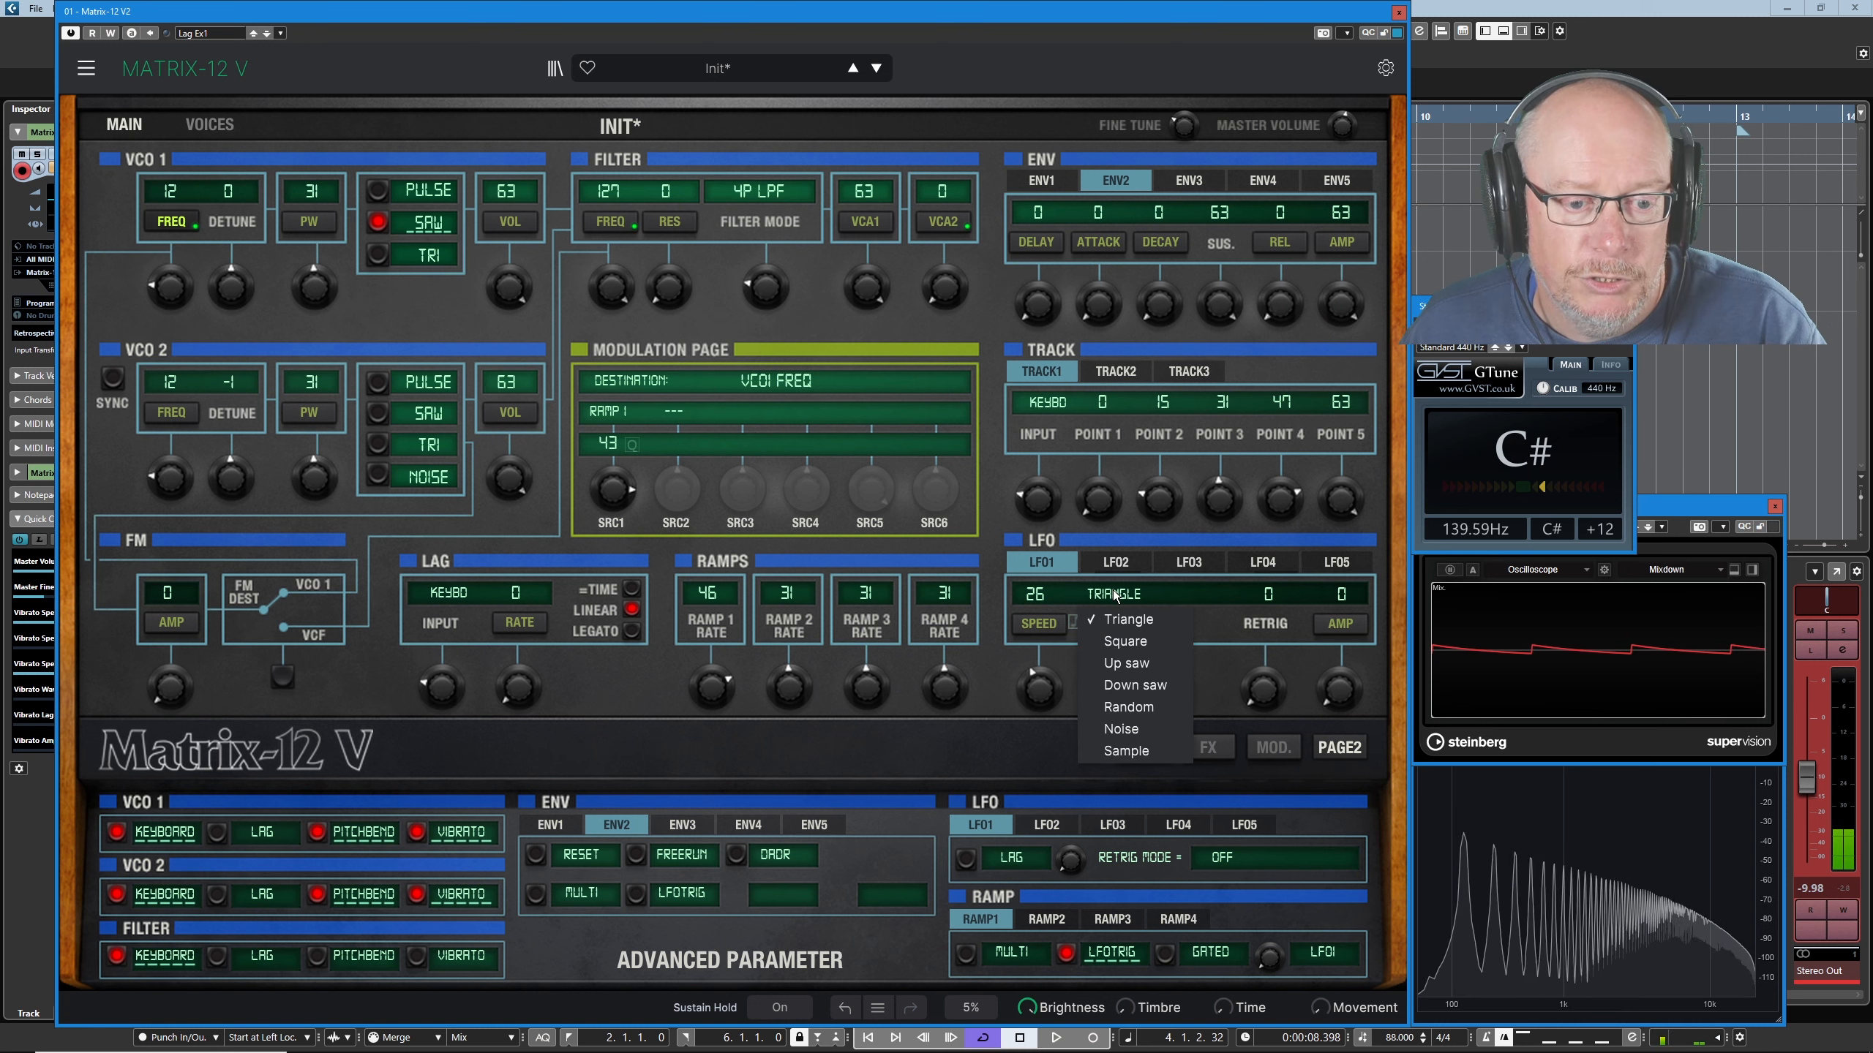
{"action": "left_click", "coordinate": [1128, 661]}
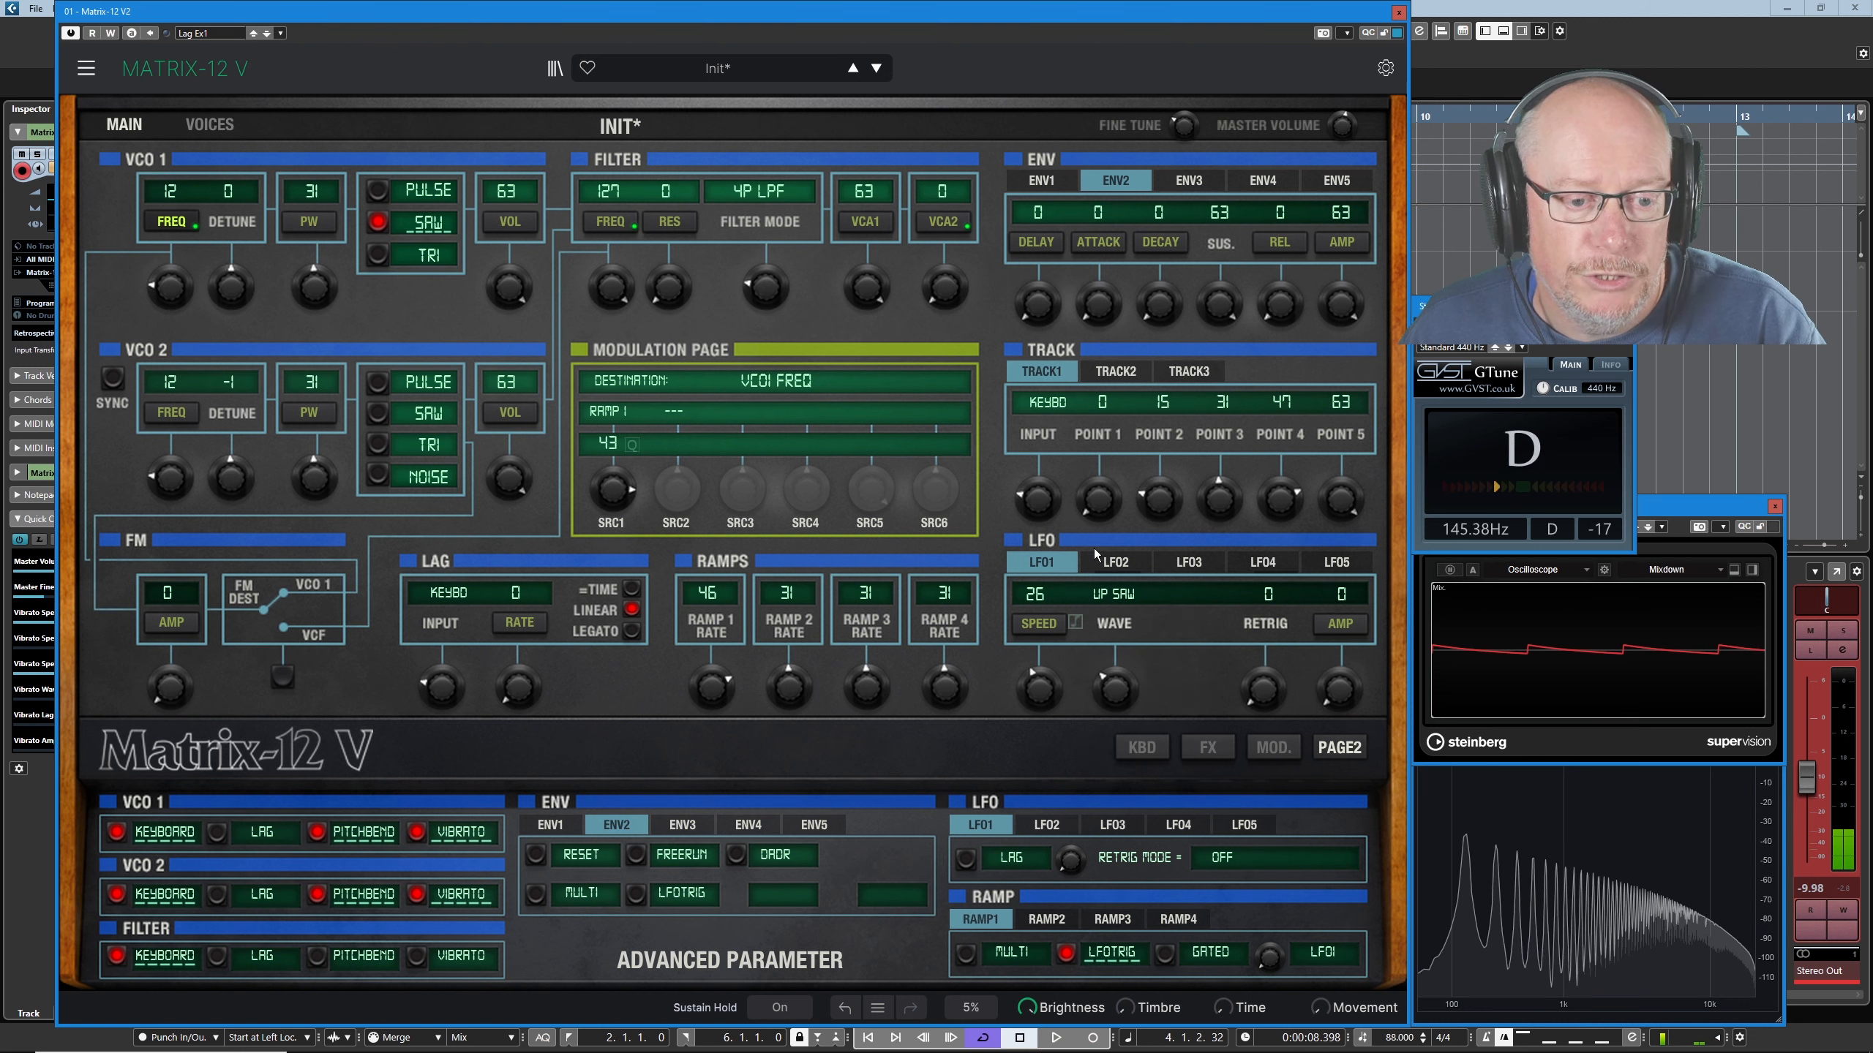
{"action": "left_click", "coordinate": [1124, 599]}
{"action": "left_click", "coordinate": [1156, 685]}
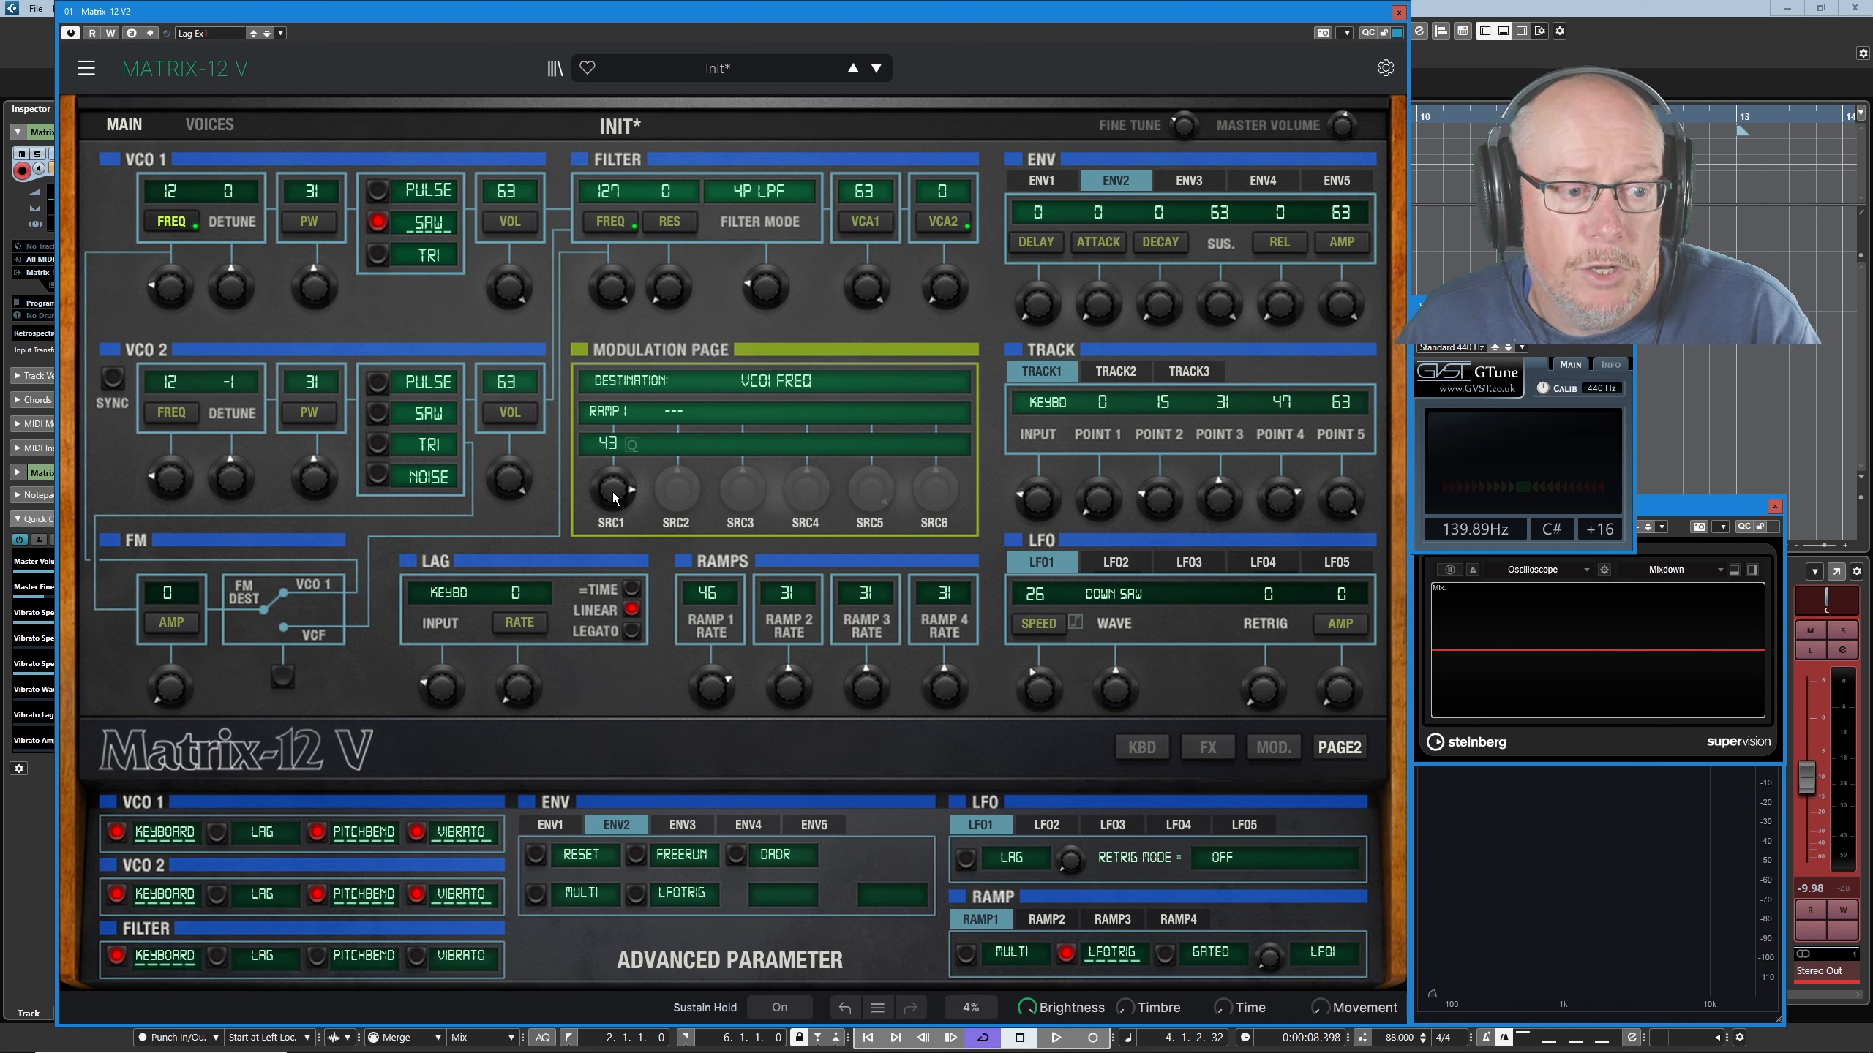
Set the Ramp 1 amount on VCO 1 frequency to -30, try LFO 1's Square wave, and restore Triangle.
{"action": "left_click_drag", "start_coordinate": [614, 498], "coordinate": [615, 549]}
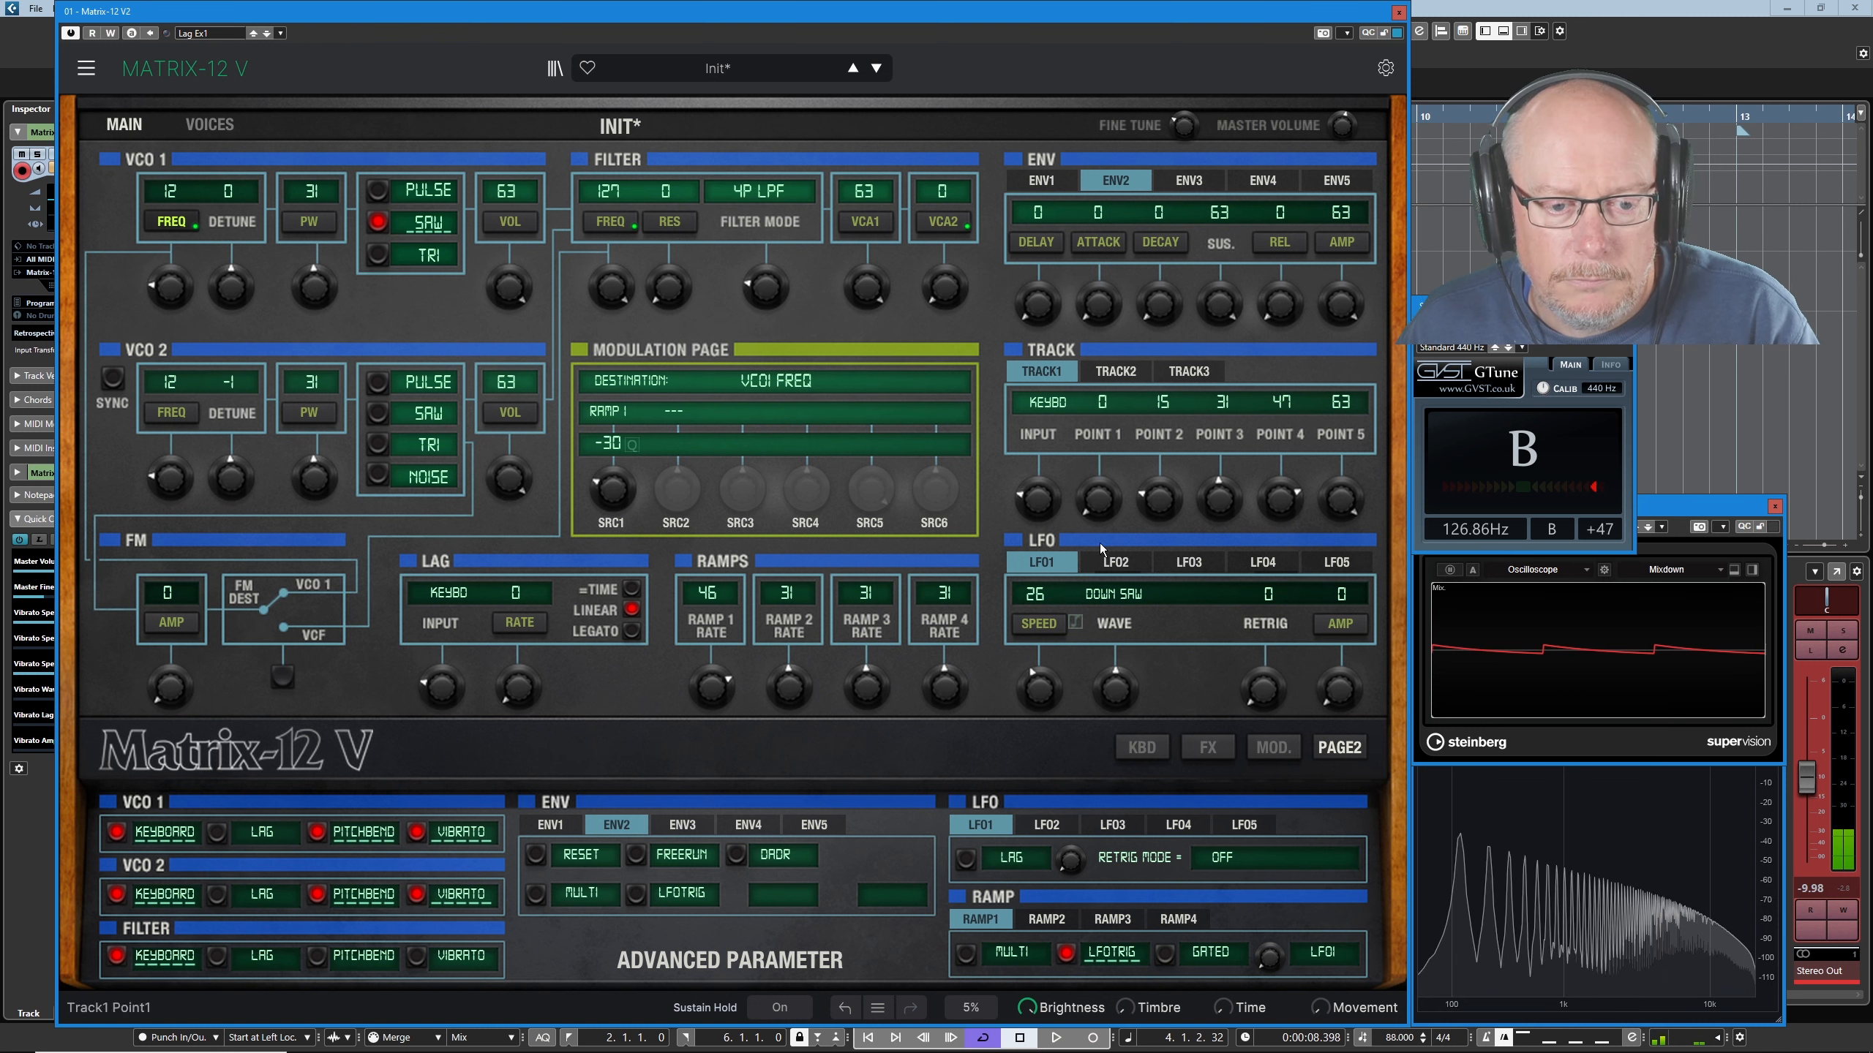
{"action": "left_click", "coordinate": [1120, 595]}
{"action": "left_click", "coordinate": [1133, 642]}
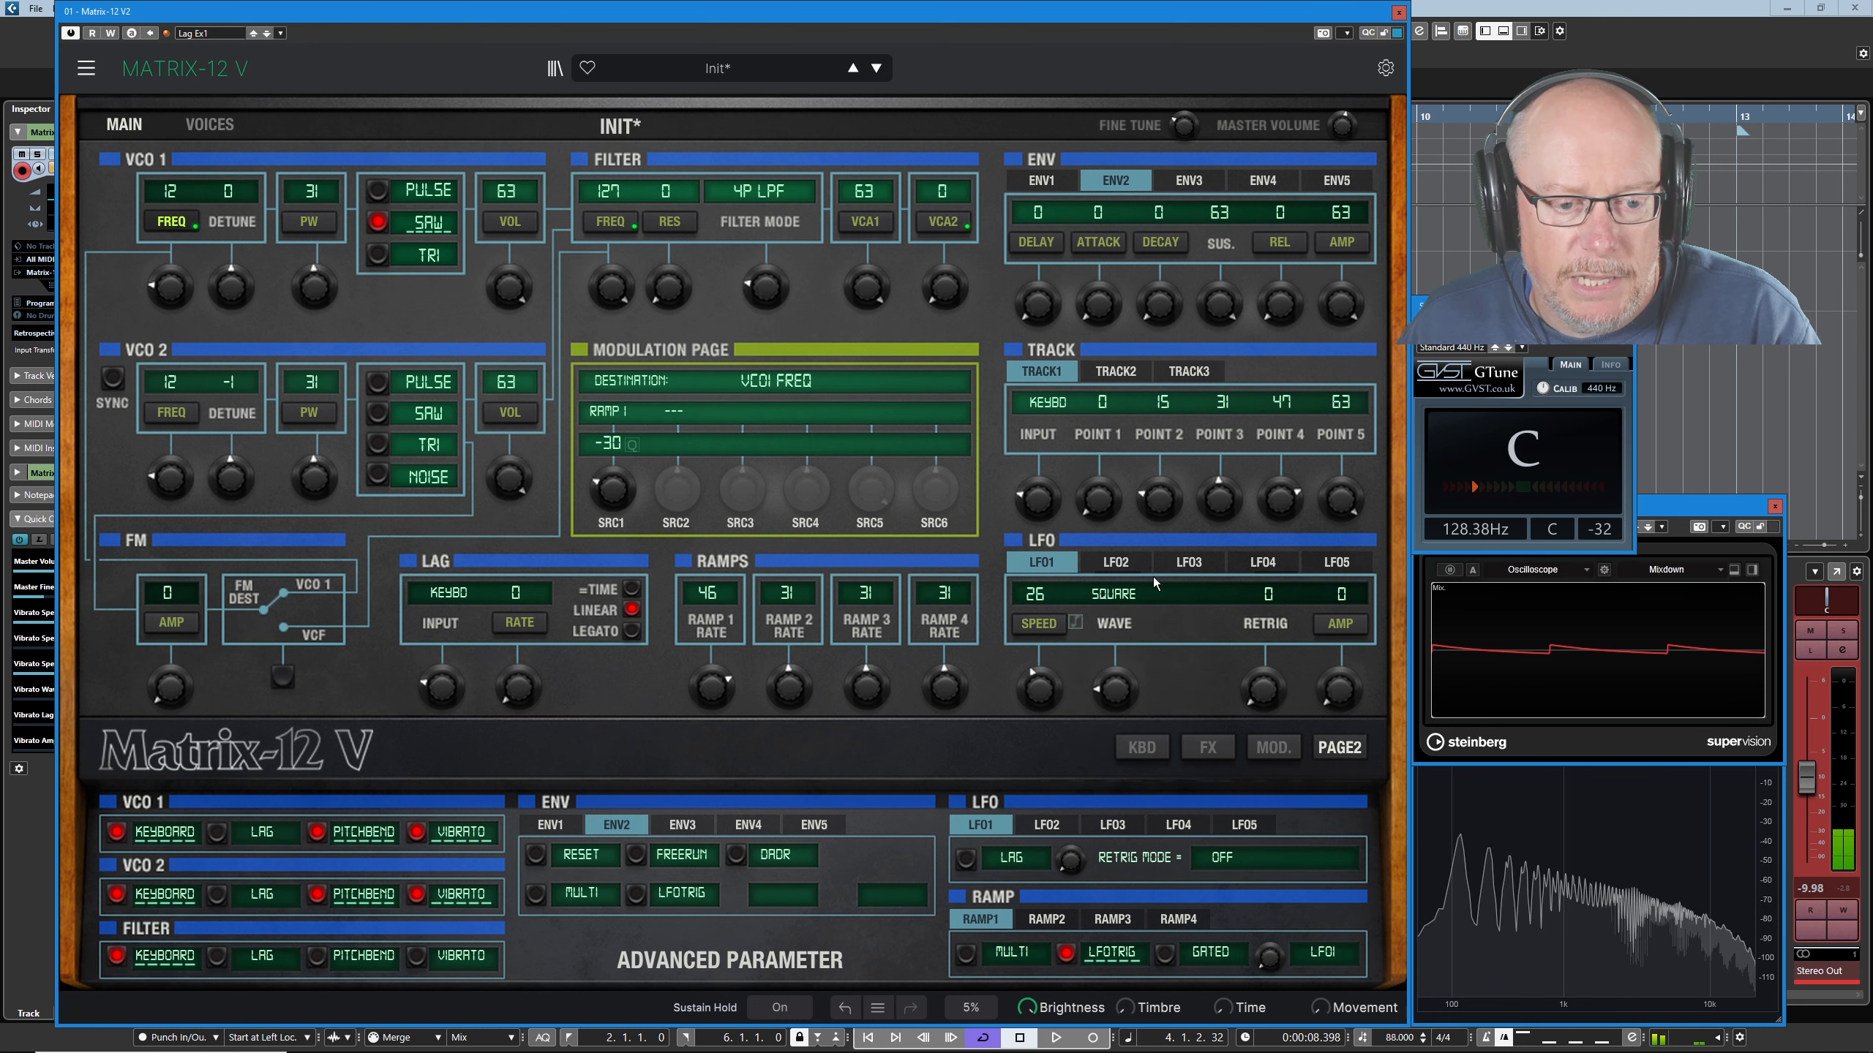
{"action": "left_click", "coordinate": [1097, 588]}
{"action": "left_click", "coordinate": [1121, 622]}
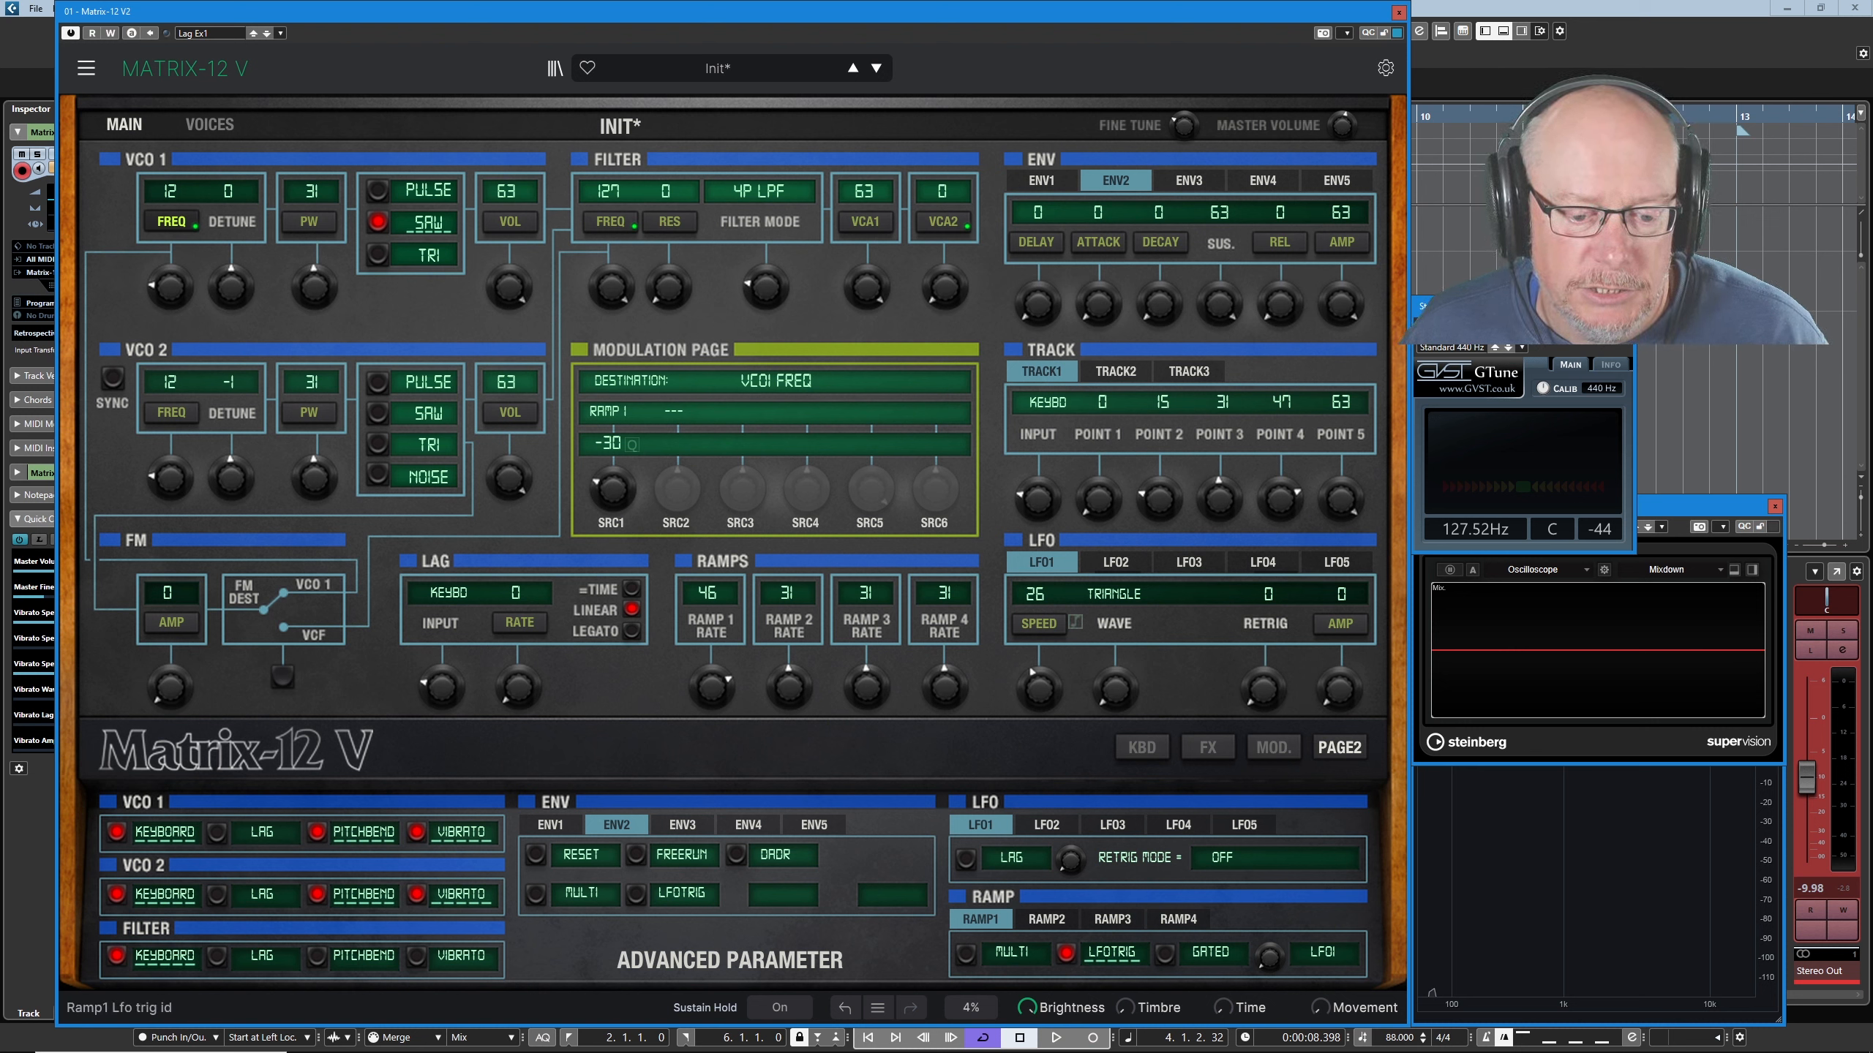
Set the Ramp 1 trigger source to VIB, set the vibrato speed to 39 on the Voices page, and return to Main.
{"action": "left_click_drag", "start_coordinate": [1269, 956], "coordinate": [1269, 938]}
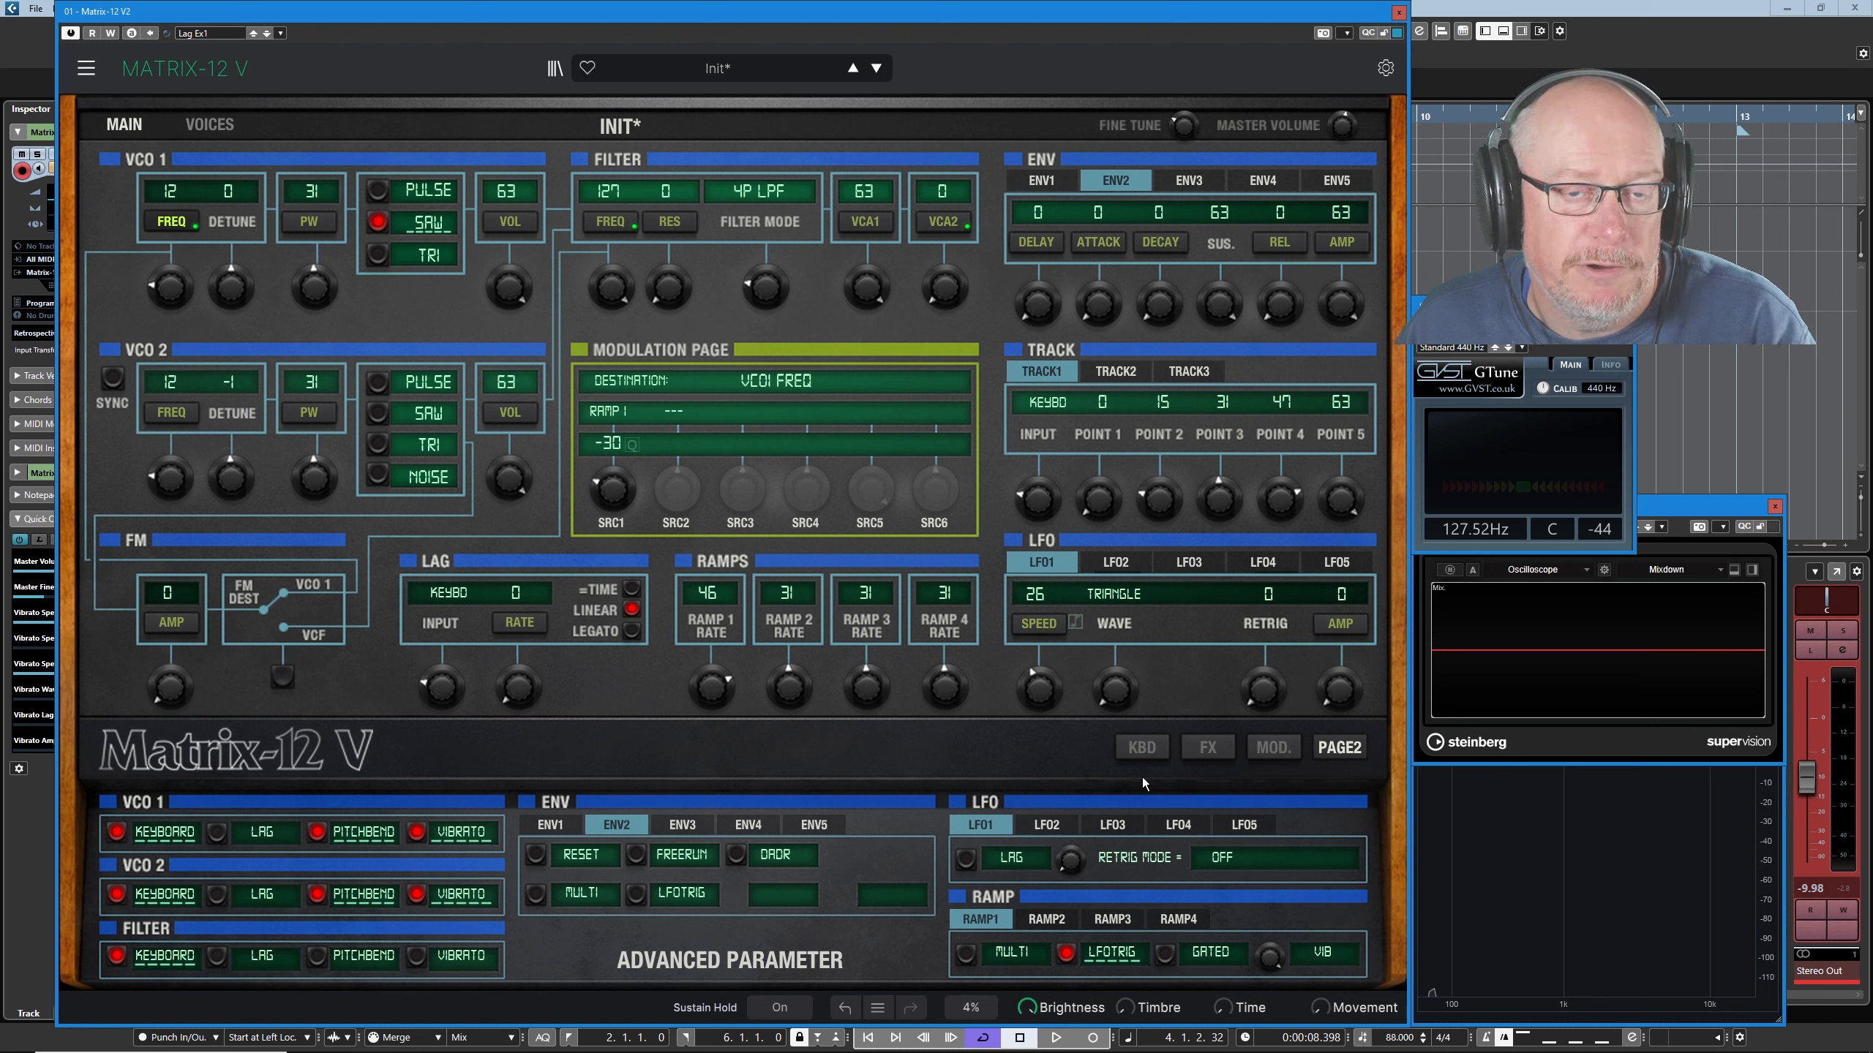
{"action": "left_click", "coordinate": [210, 125]}
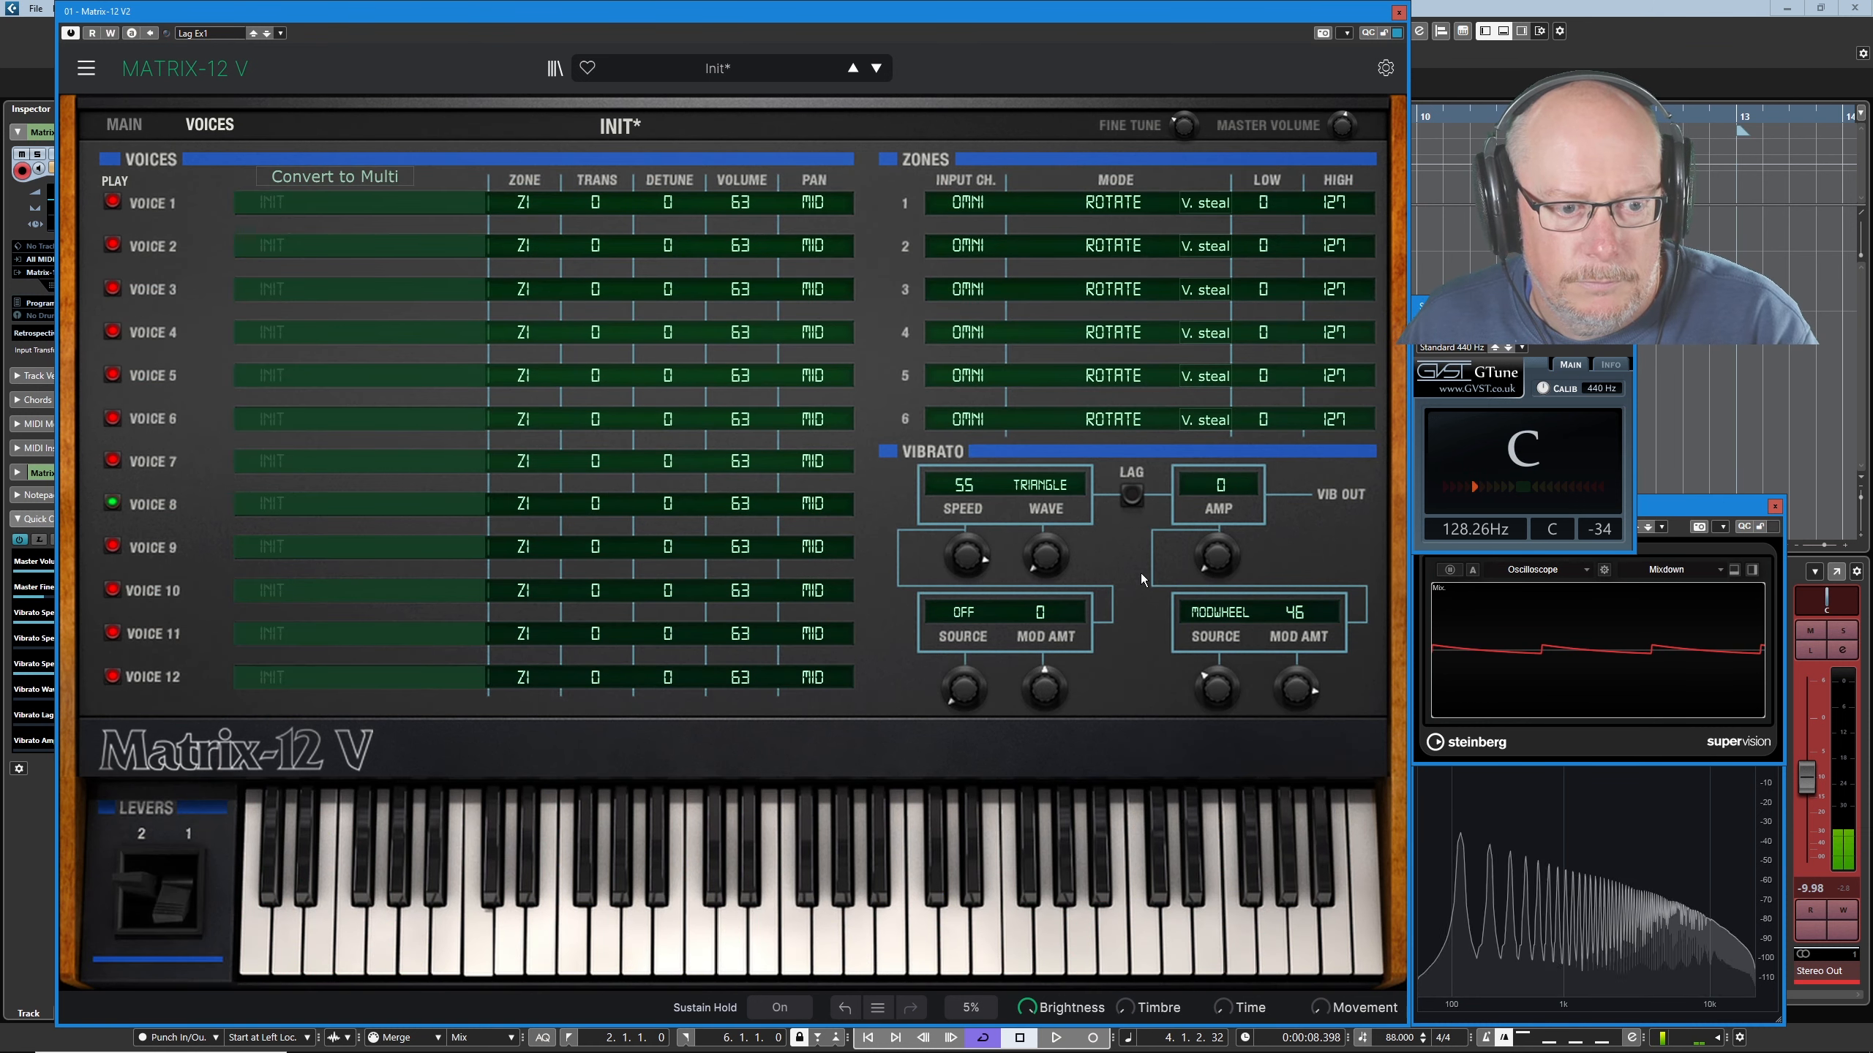
{"action": "left_click_drag", "start_coordinate": [969, 557], "coordinate": [968, 639]}
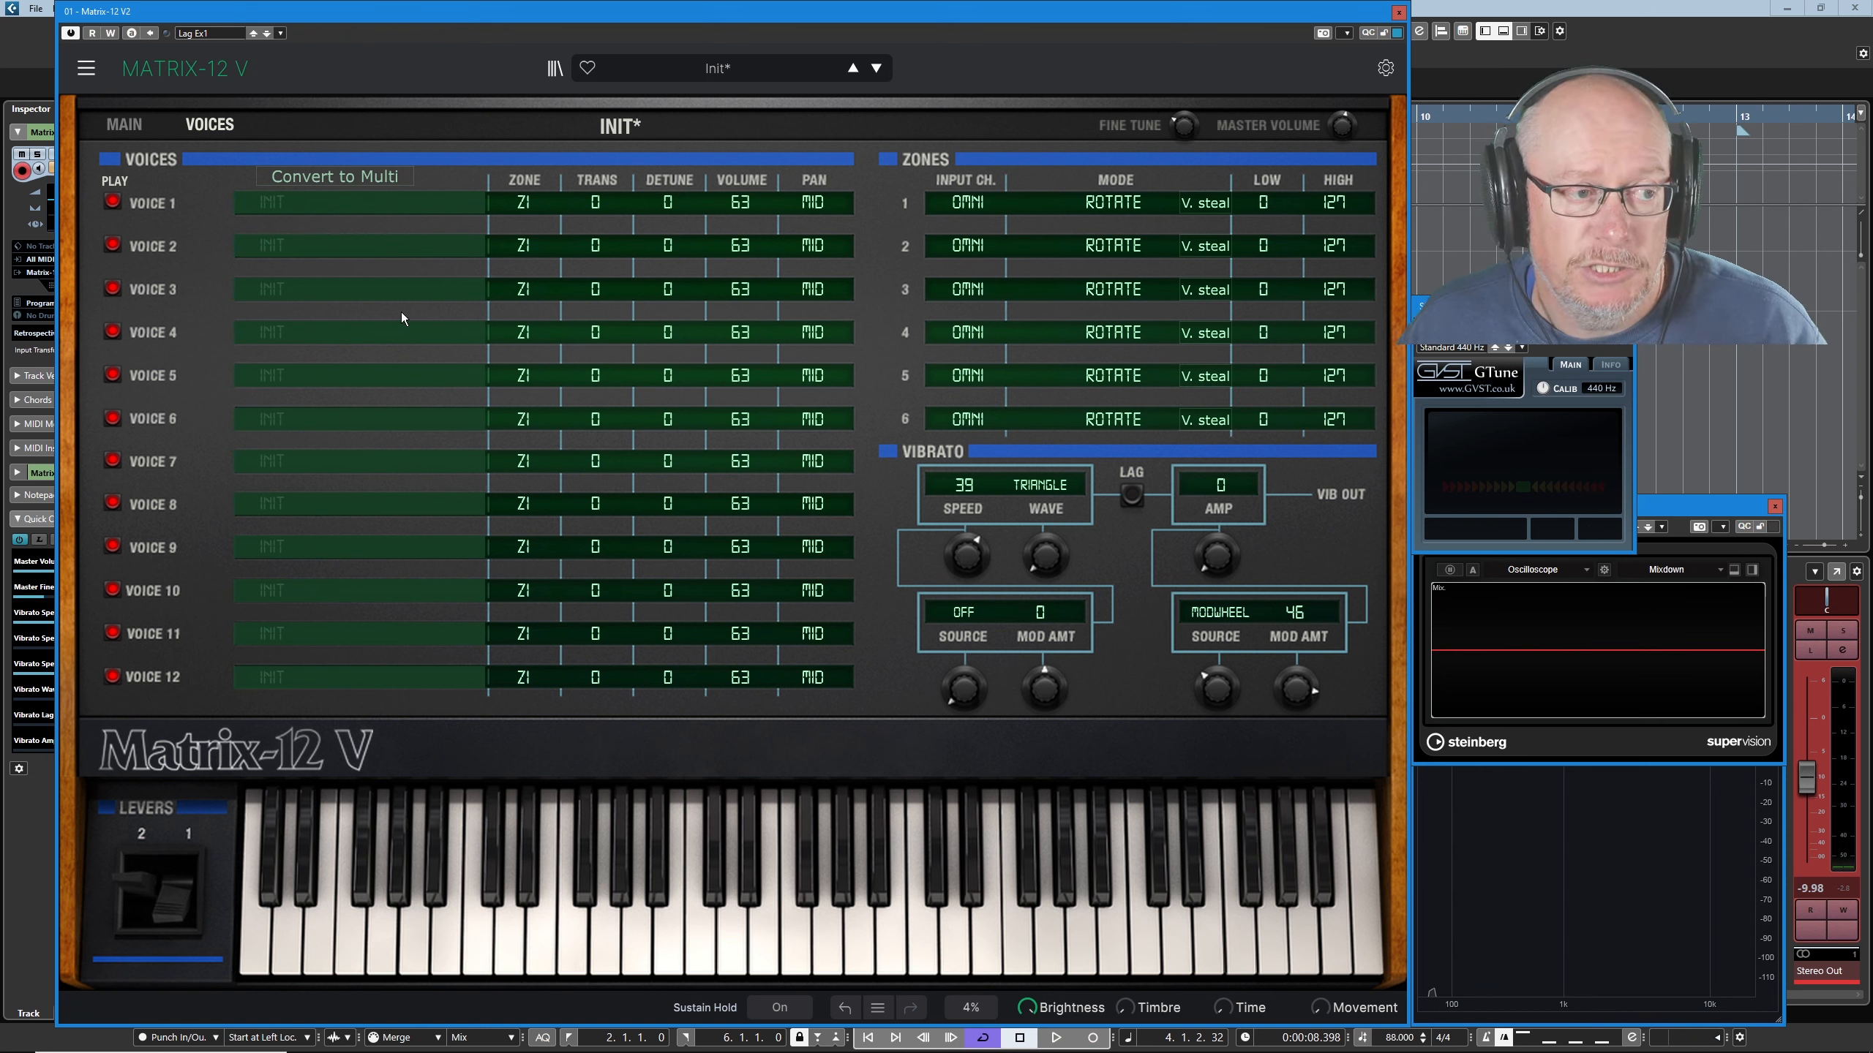
{"action": "left_click", "coordinate": [126, 126]}
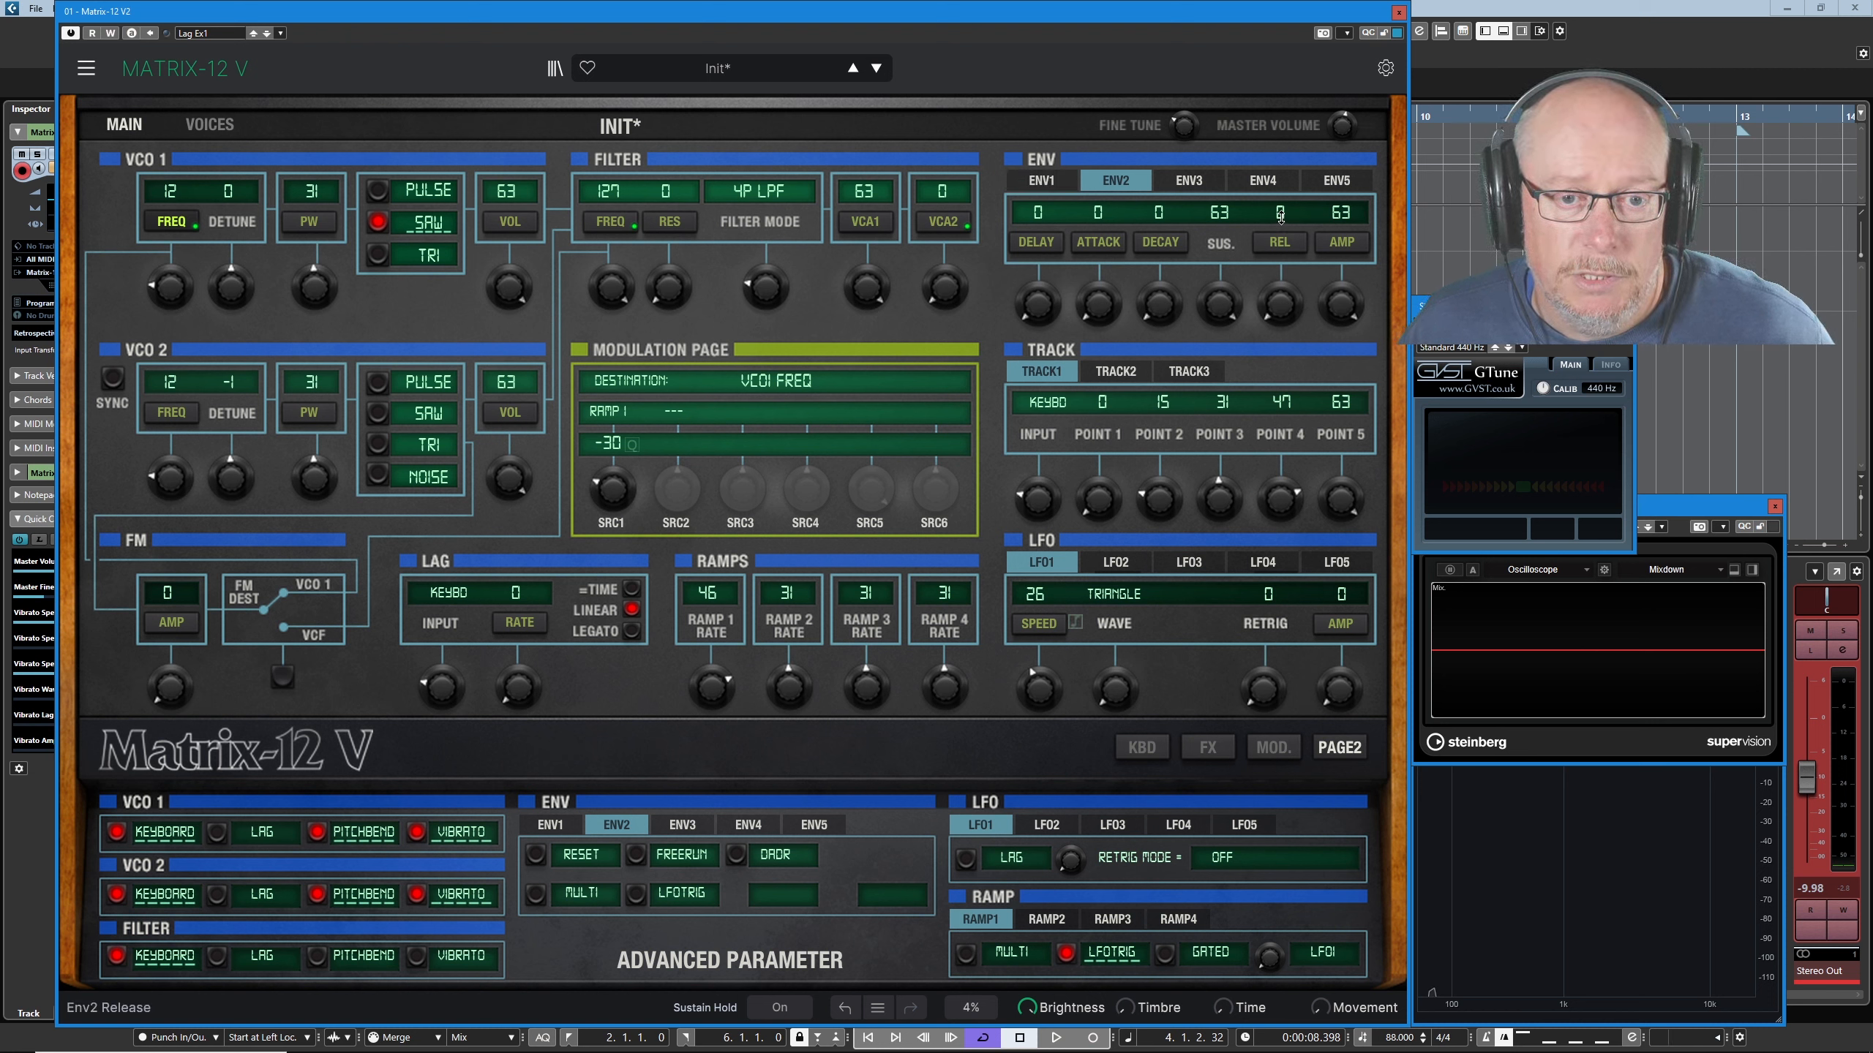
Set the Envelope 2 release to 46 and enable Gated triggering for Ramp 1.
{"action": "left_click_drag", "start_coordinate": [1280, 304], "coordinate": [1280, 230]}
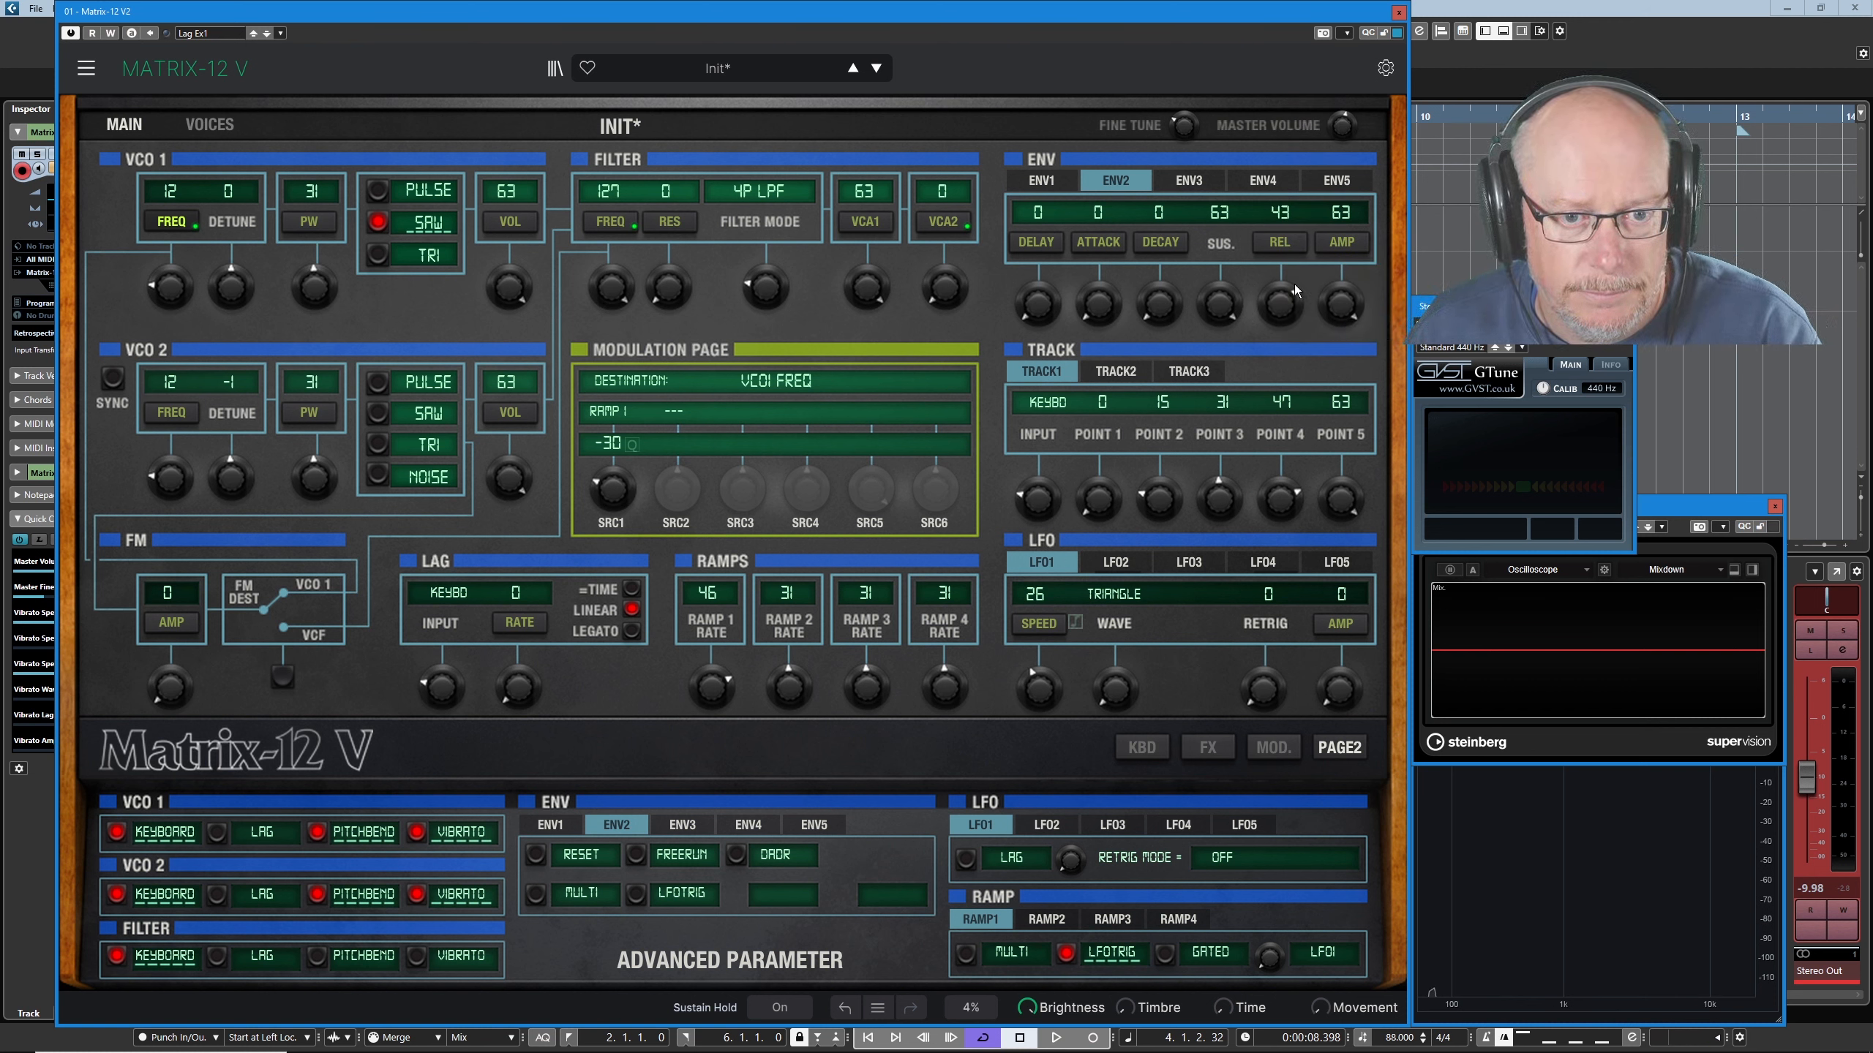
{"action": "scroll", "coordinate": [1280, 298], "scroll_direction": "down", "scroll_amount": 1}
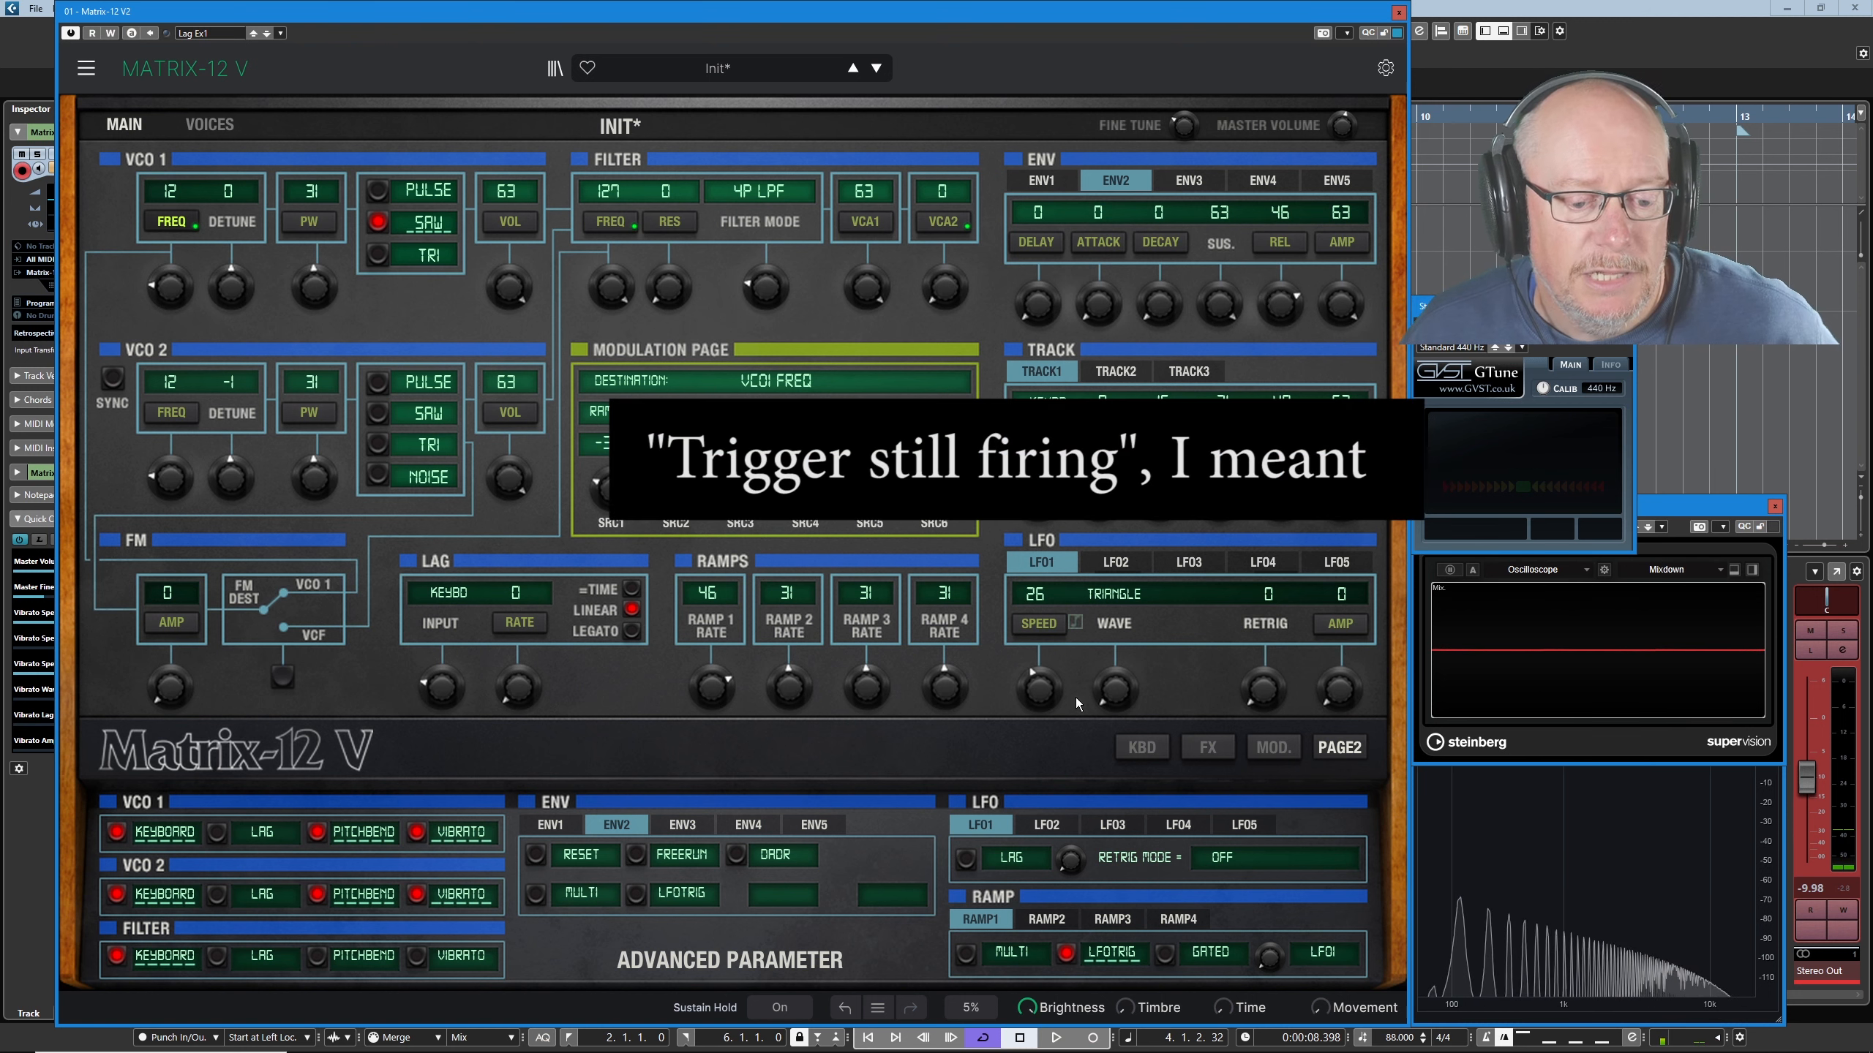
{"action": "left_click", "coordinate": [1165, 955]}
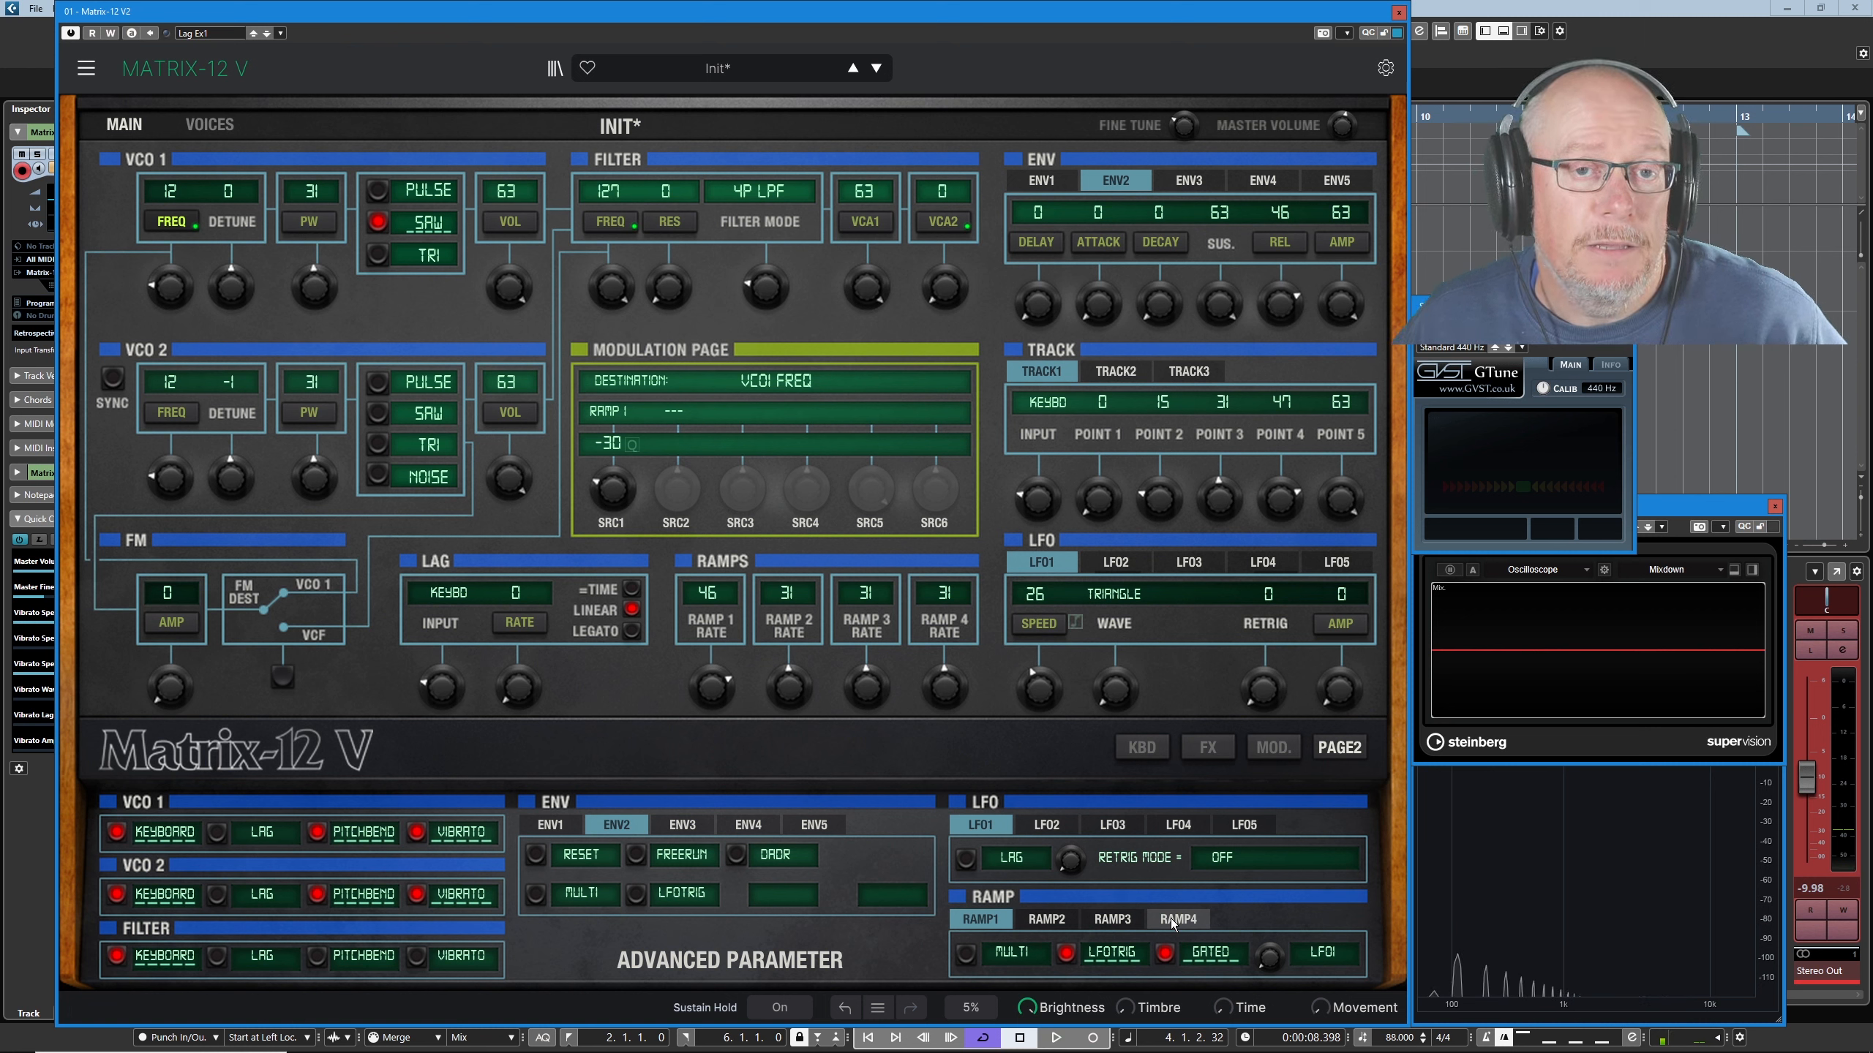